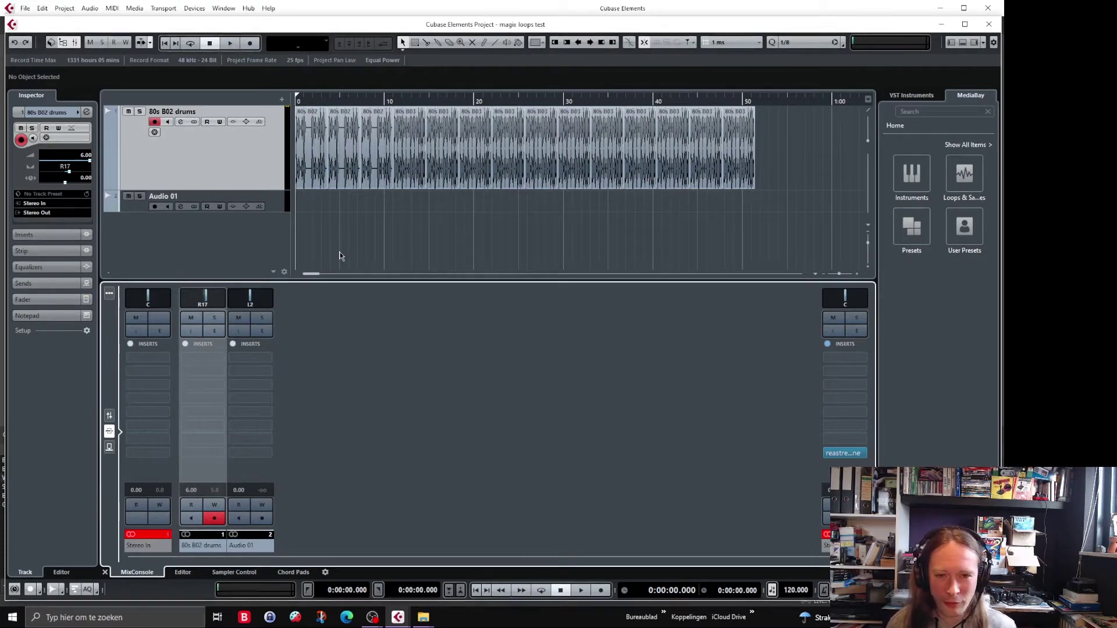
Select the first clip on the 80s B02 drums track, play the arrangement from the start, and stop playback.
{"action": "left_click", "coordinate": [308, 149]}
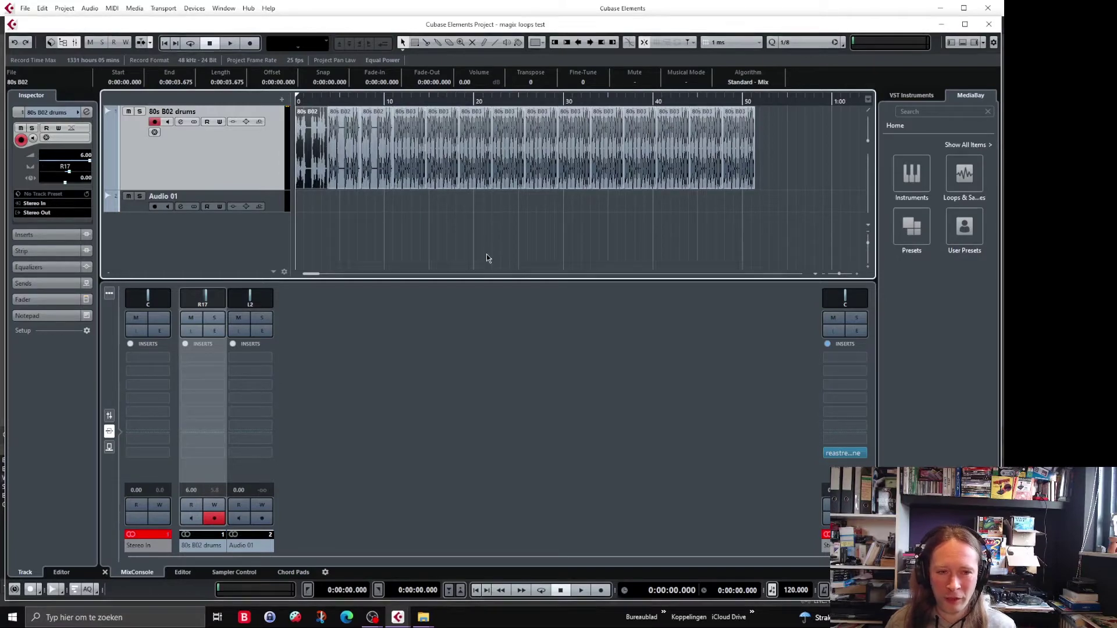
{"action": "key", "text": "space"}
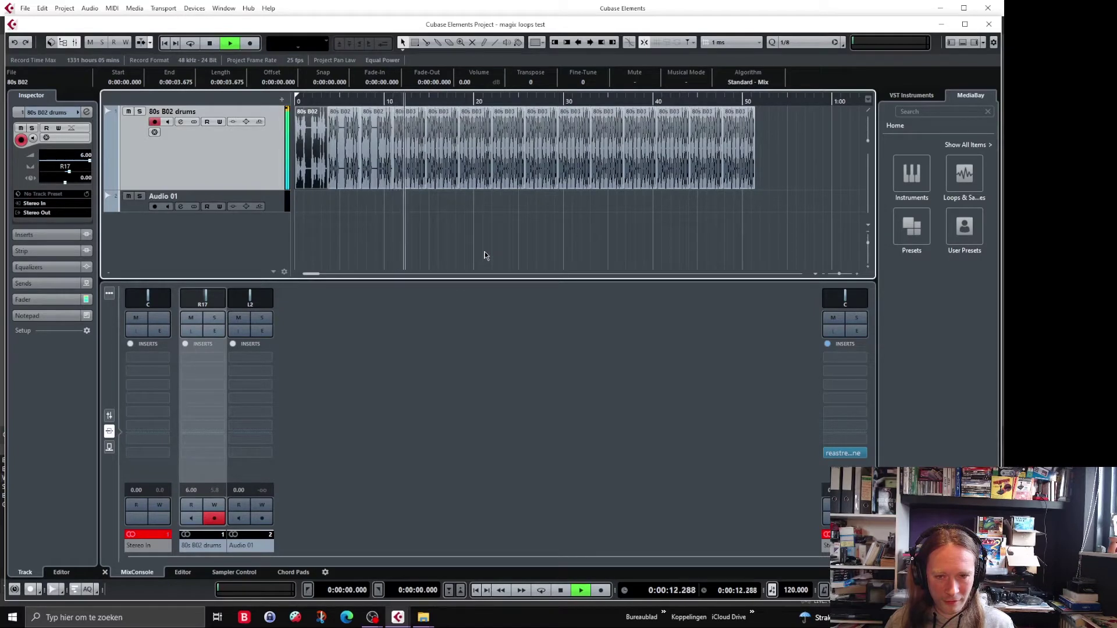
{"action": "key", "text": "space"}
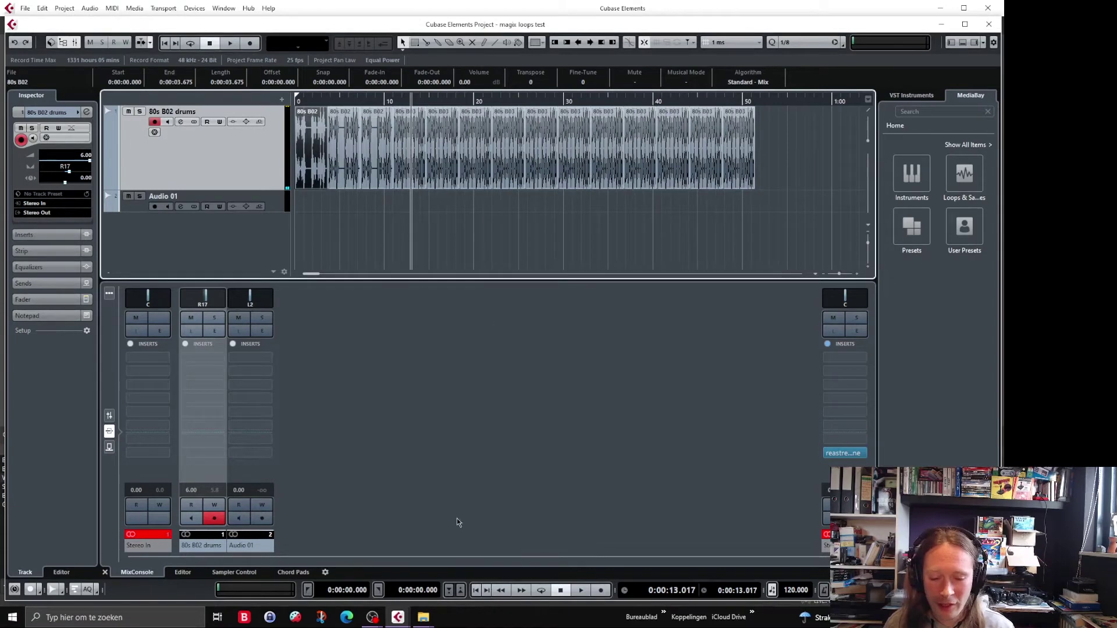
Switch to the old magix tracks folder in File Explorer and play dzing.ogg, skipping ahead and returning to its beginning.
{"action": "left_click", "coordinate": [399, 619]}
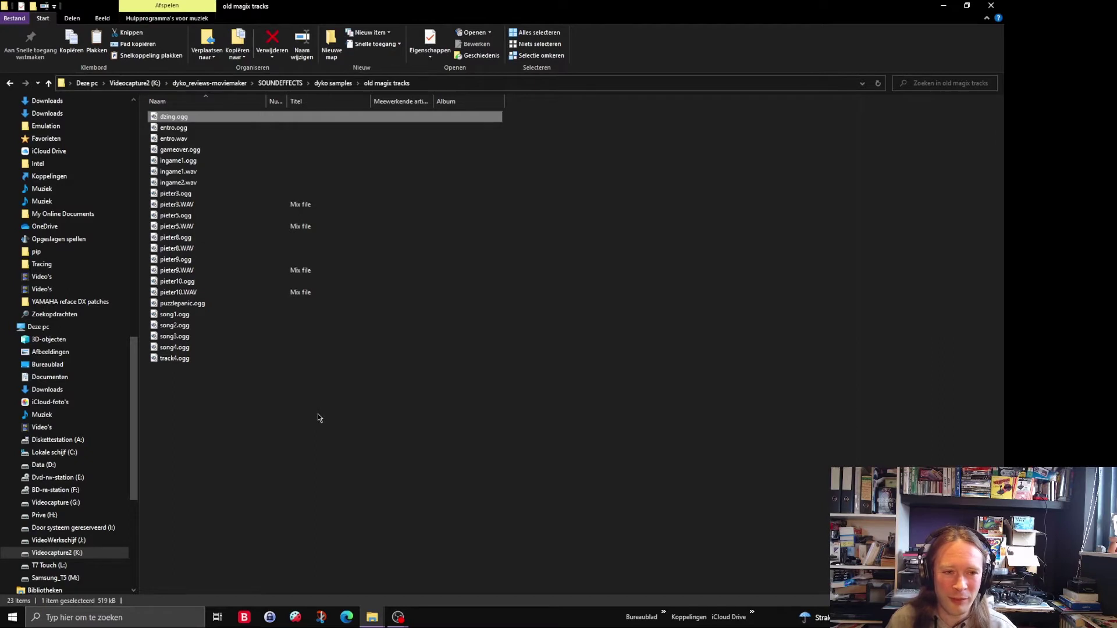
{"action": "double_click", "coordinate": [175, 117]}
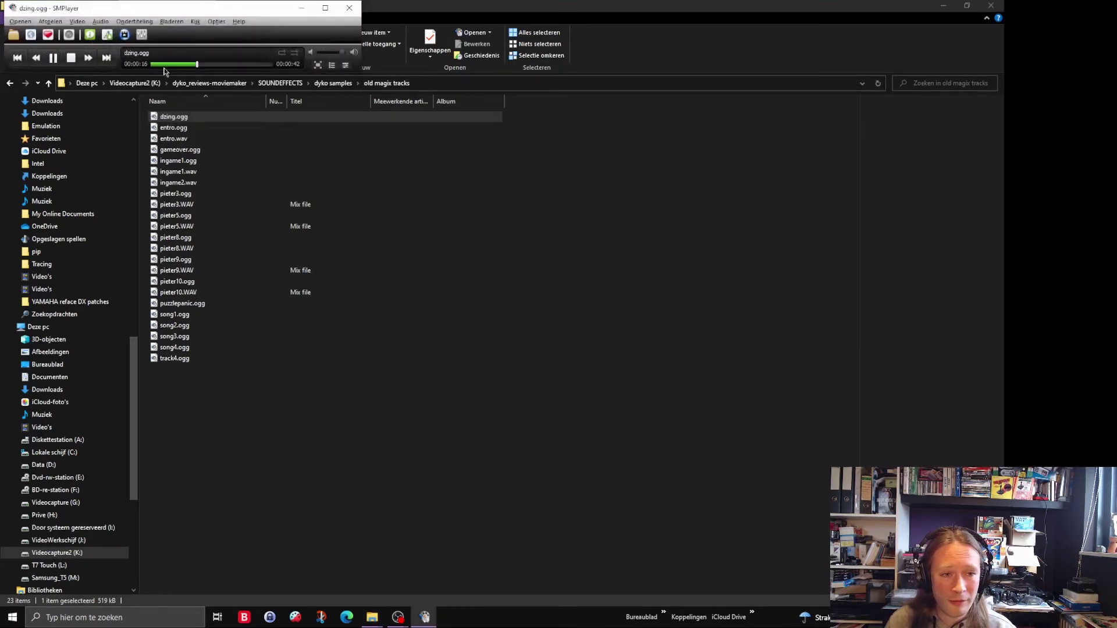
{"action": "left_click", "coordinate": [215, 65]}
{"action": "left_click", "coordinate": [154, 66]}
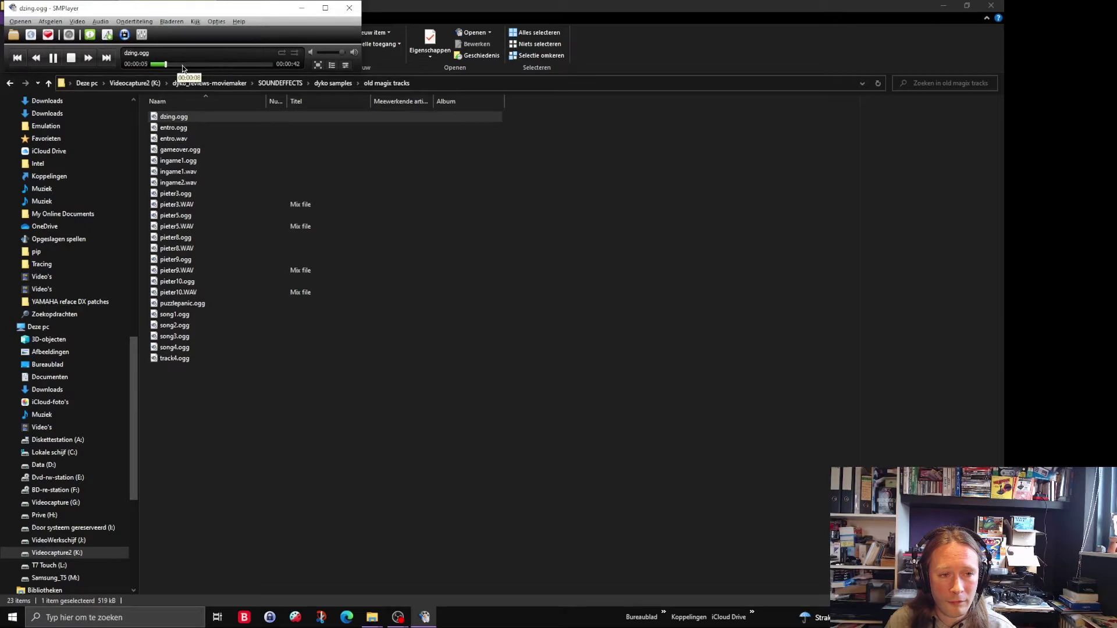
Play entro.ogg and gameover.ogg in SMPlayer, skipping ahead in each track.
{"action": "double_click", "coordinate": [169, 129]}
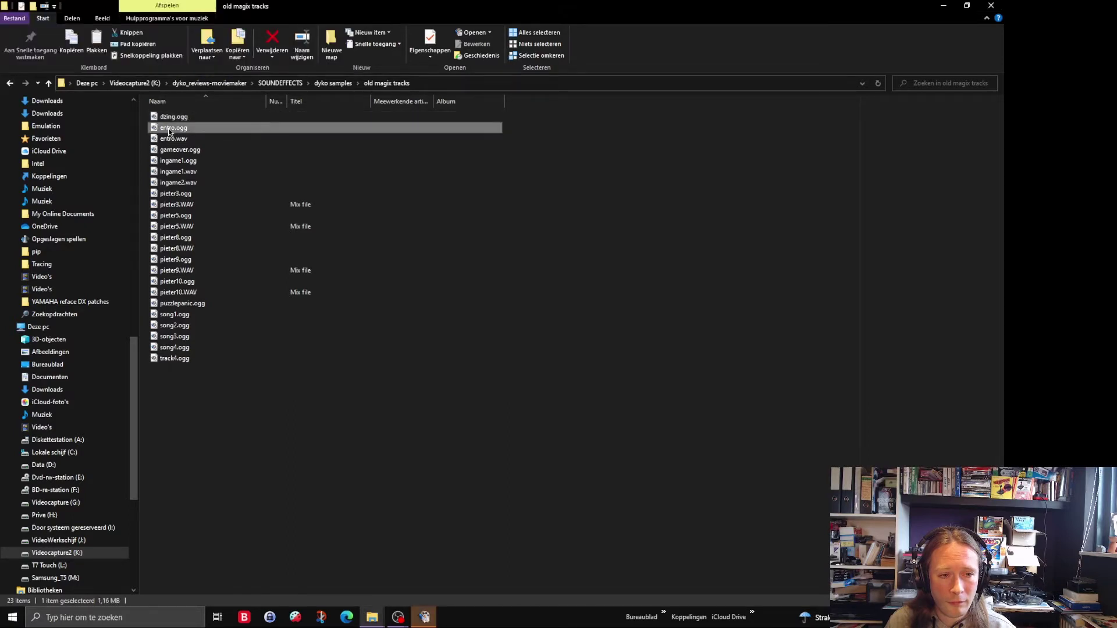
{"action": "left_click", "coordinate": [424, 617]}
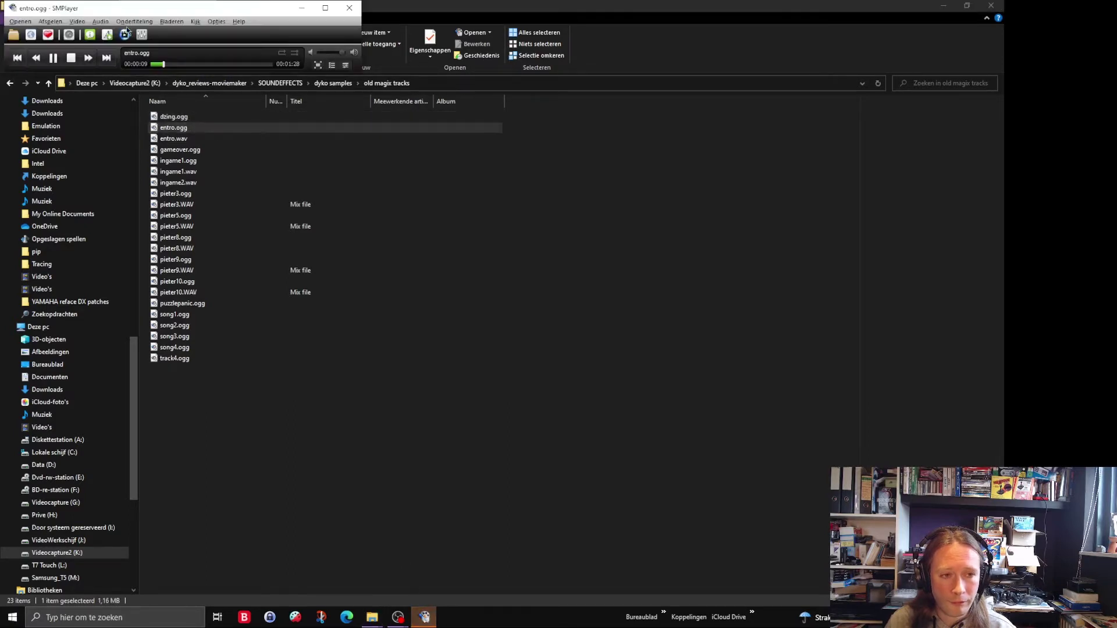
{"action": "left_click", "coordinate": [198, 64]}
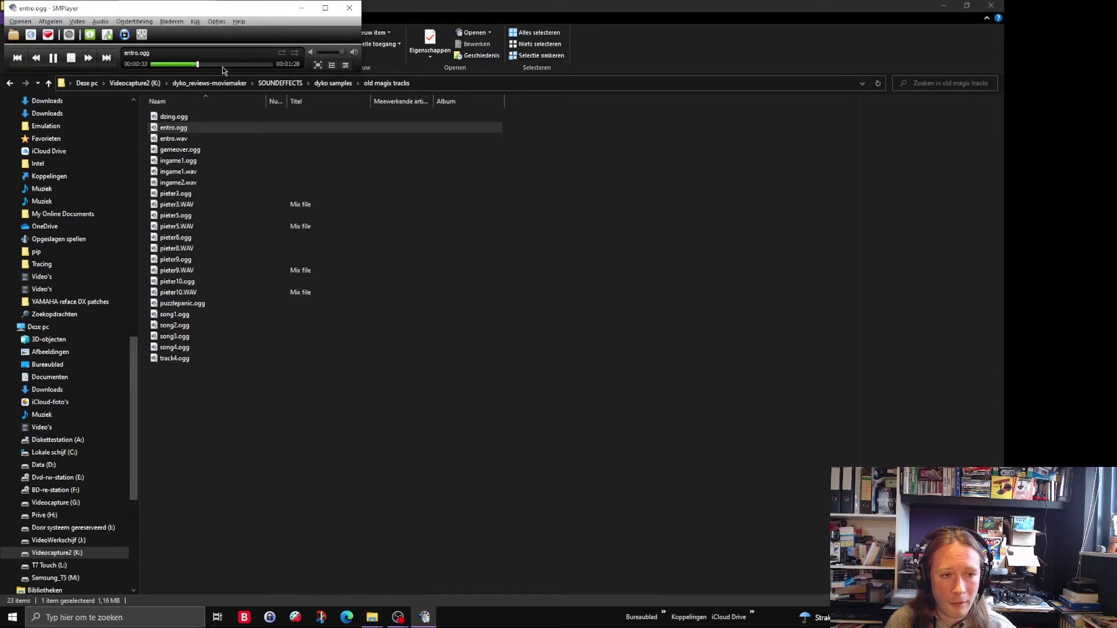
{"action": "double_click", "coordinate": [197, 150]}
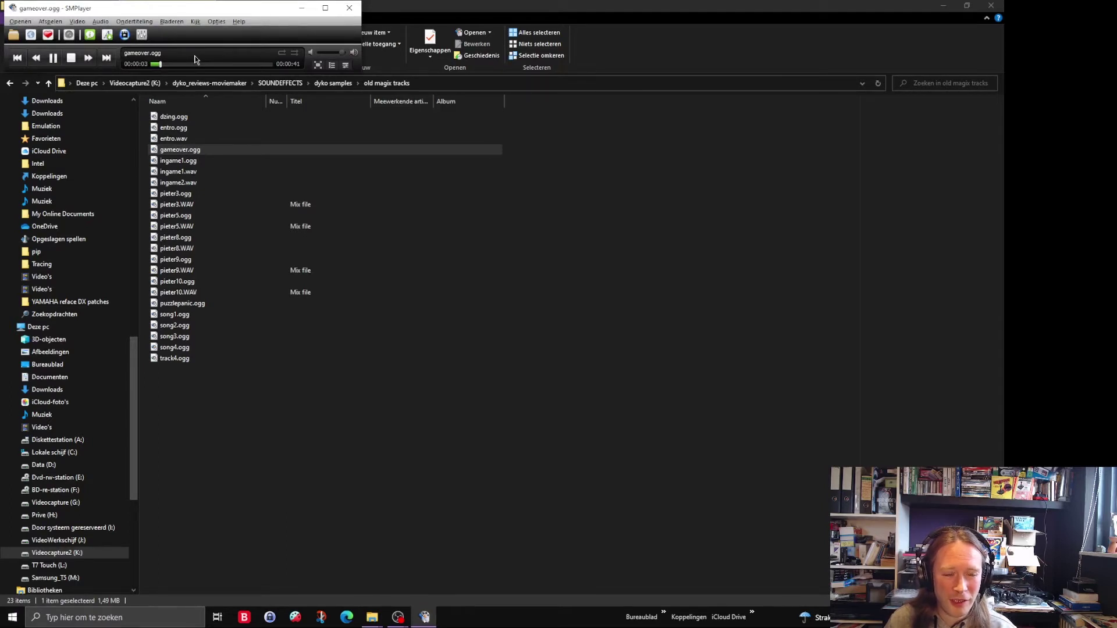
{"action": "left_click", "coordinate": [225, 64]}
Play ingame1.ogg, skipping to about the middle and to about 1:18.
{"action": "left_click", "coordinate": [180, 163]}
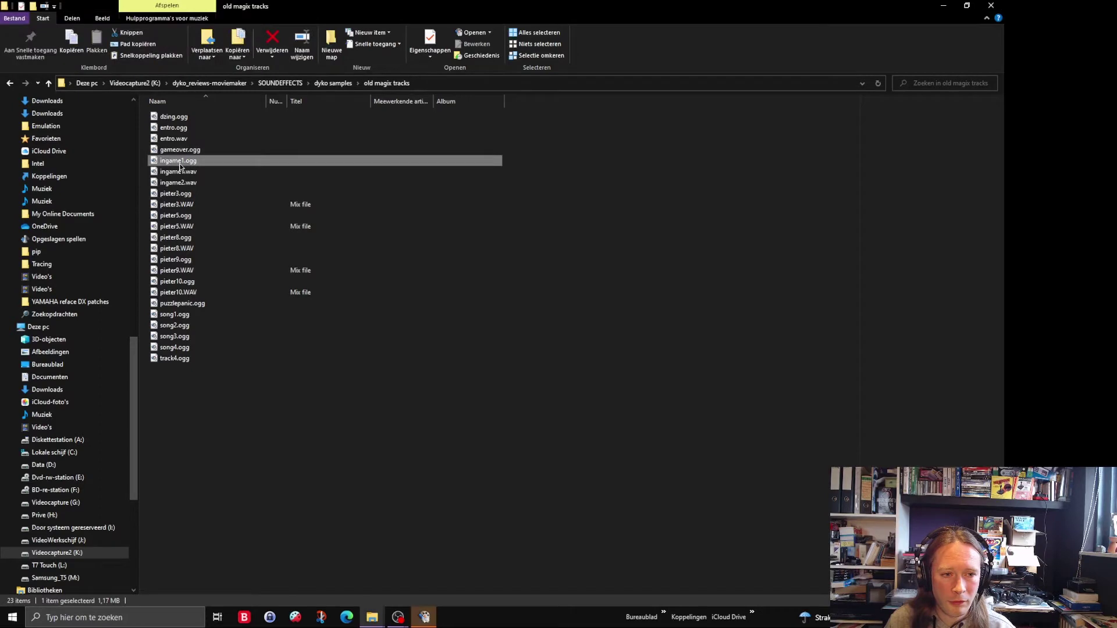
{"action": "left_click", "coordinate": [421, 616]}
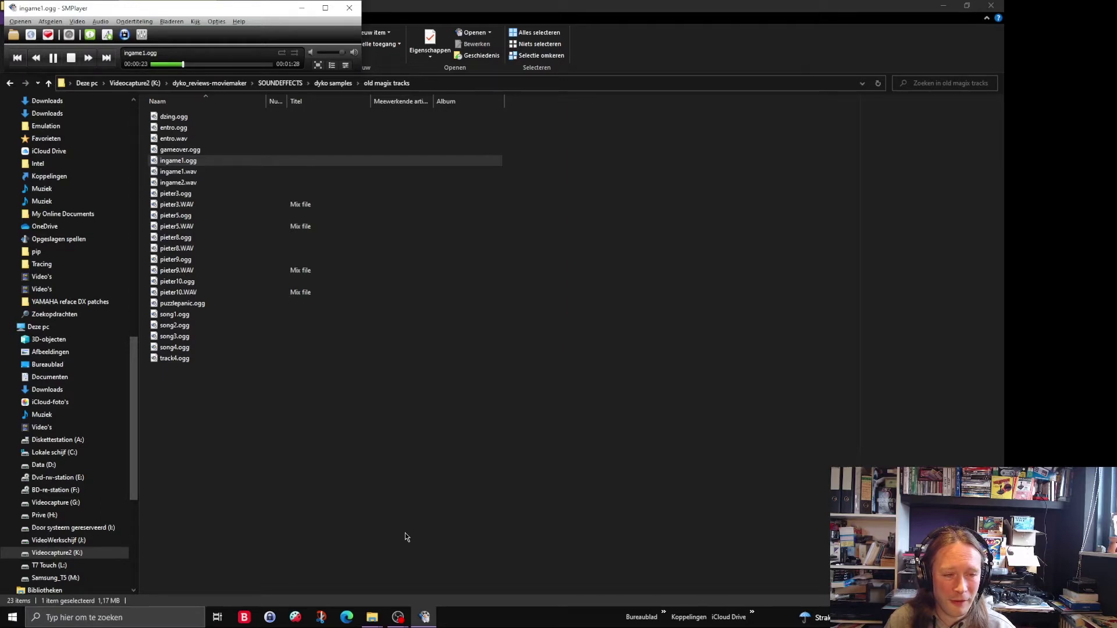
{"action": "left_click", "coordinate": [215, 64]}
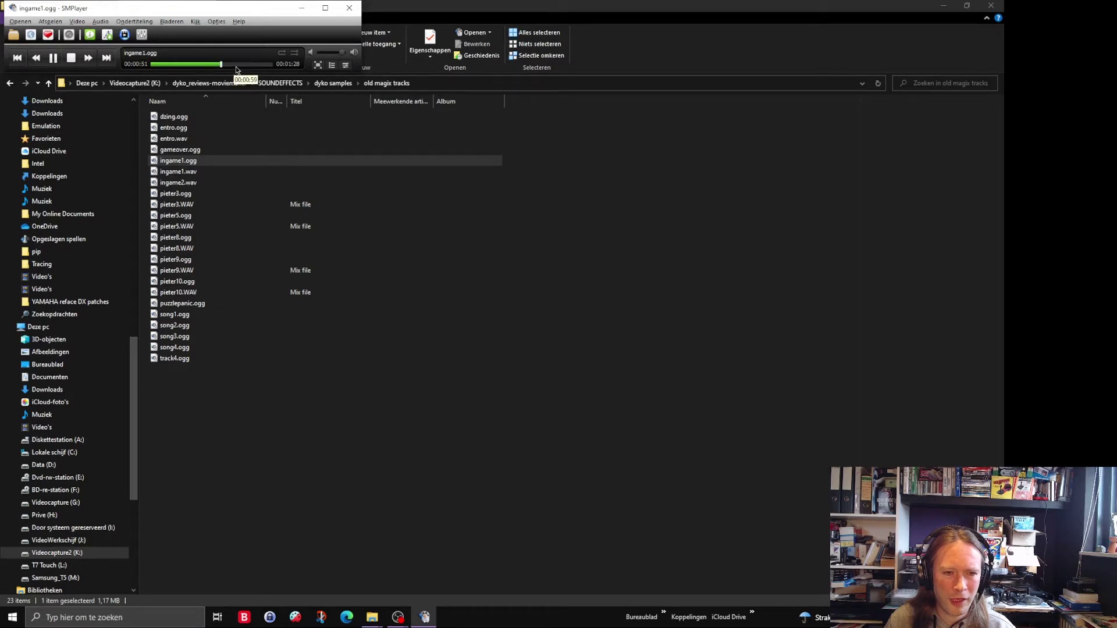
{"action": "left_click", "coordinate": [258, 64]}
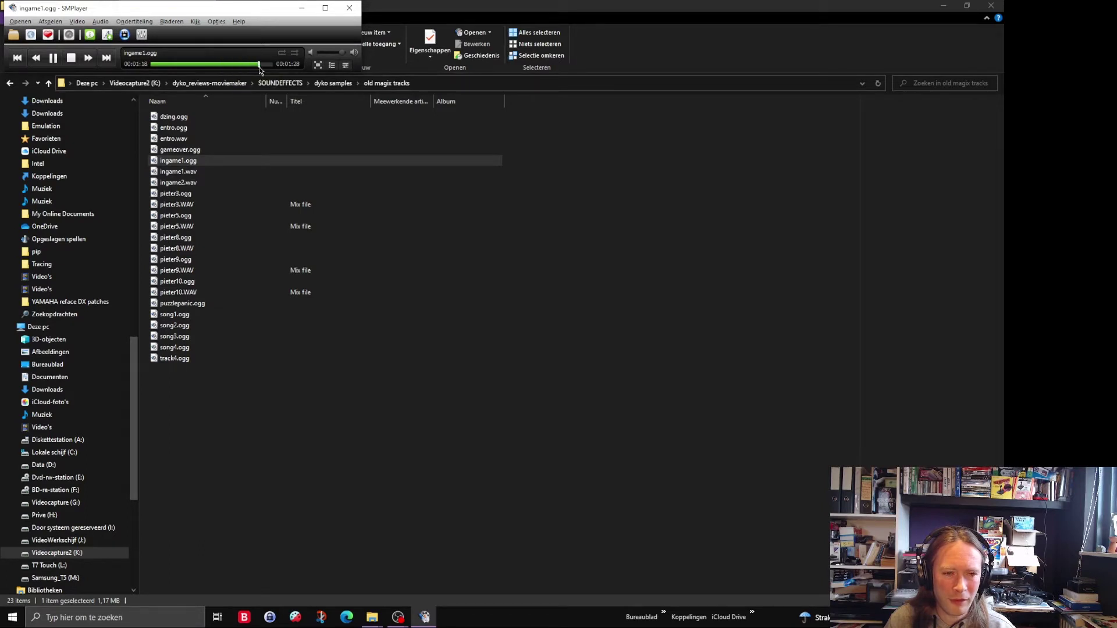
Play ingame2.wav, restart it from the beginning, and skip ahead twice to sample its middle and later parts.
{"action": "left_click", "coordinate": [163, 183]}
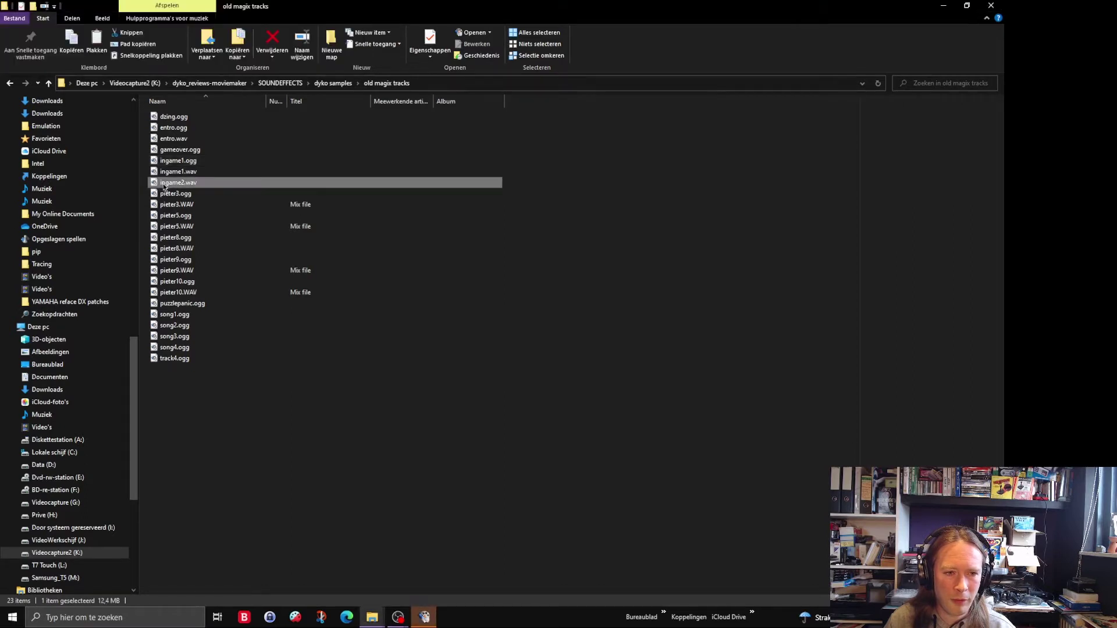
{"action": "left_click", "coordinate": [434, 624]}
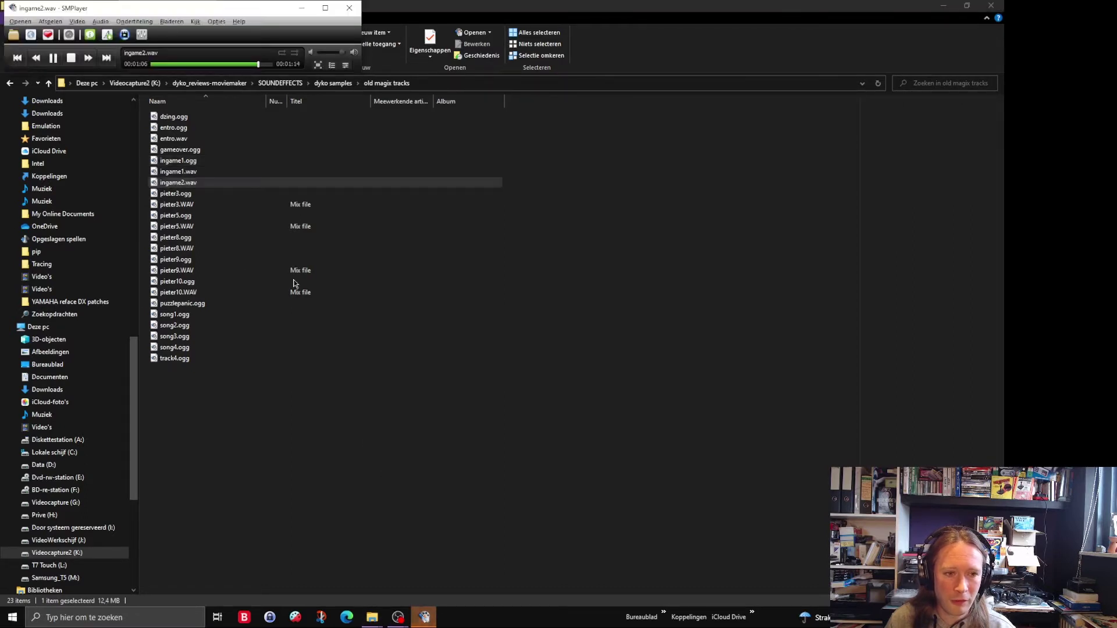
{"action": "left_click", "coordinate": [72, 59]}
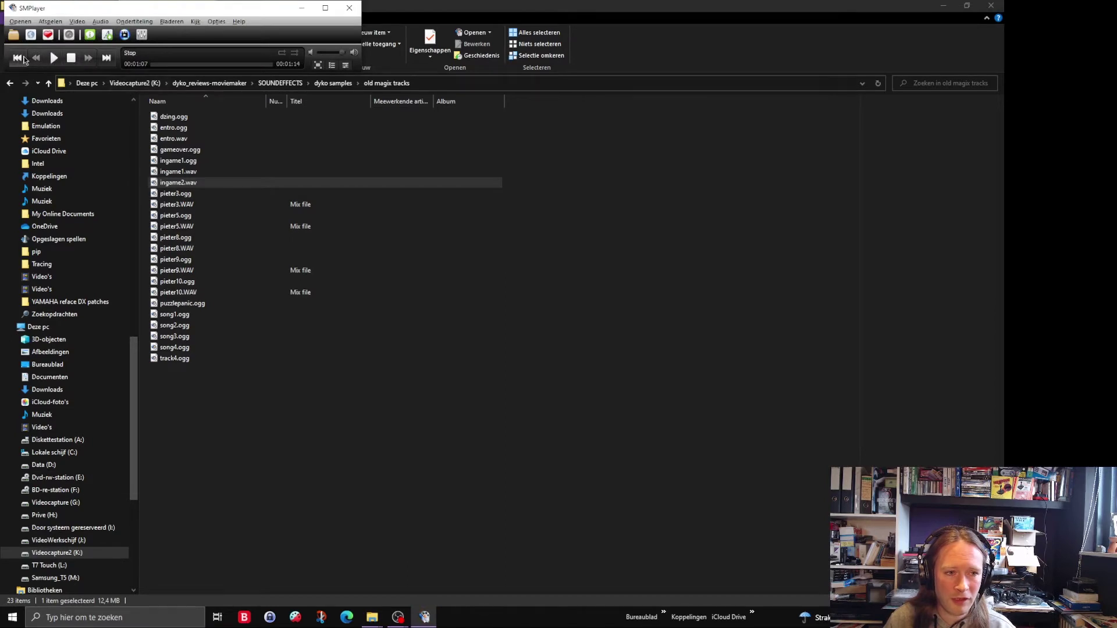
{"action": "left_click", "coordinate": [55, 58]}
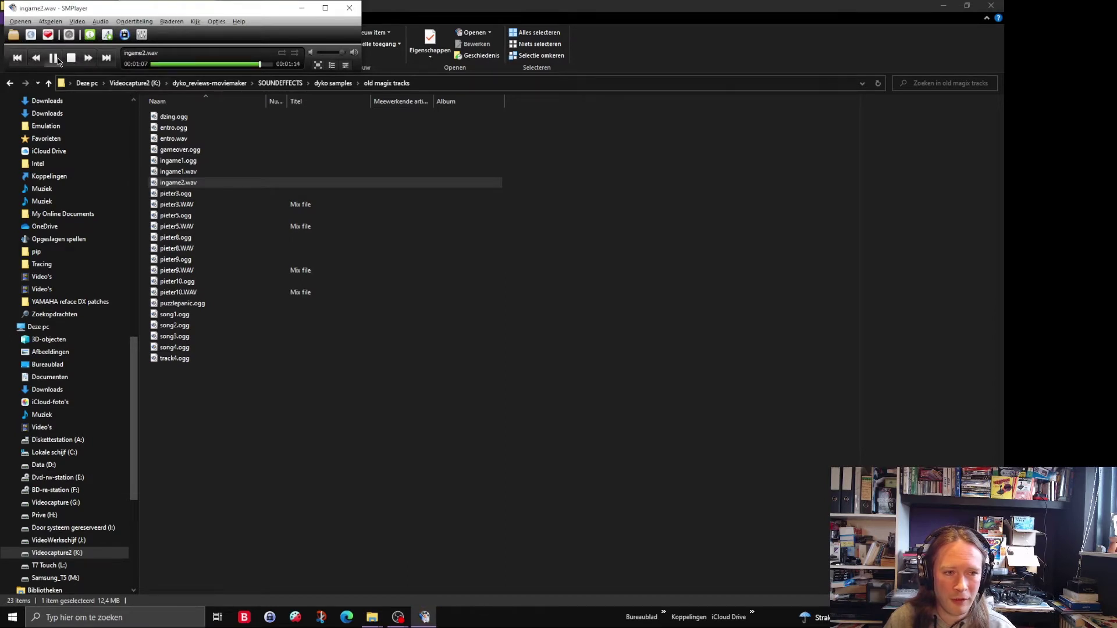
{"action": "left_click", "coordinate": [153, 65]}
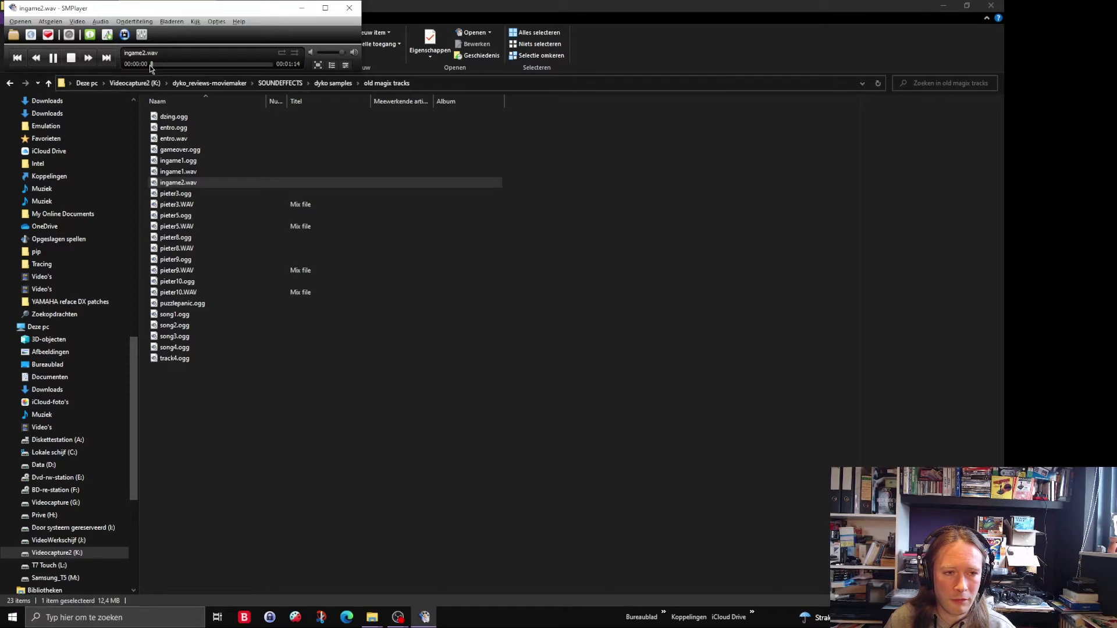
{"action": "left_click", "coordinate": [206, 64]}
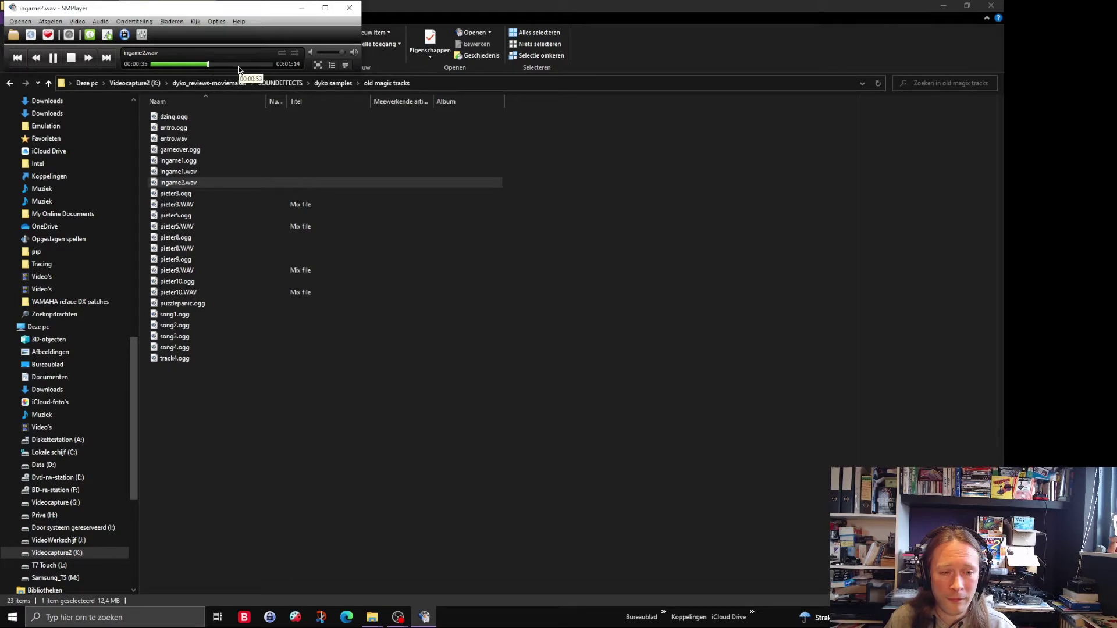
{"action": "left_click", "coordinate": [229, 64]}
Play pieter3.ogg, followed by pieter5.ogg from its beginning.
{"action": "left_click", "coordinate": [175, 196]}
{"action": "double_click", "coordinate": [175, 195]}
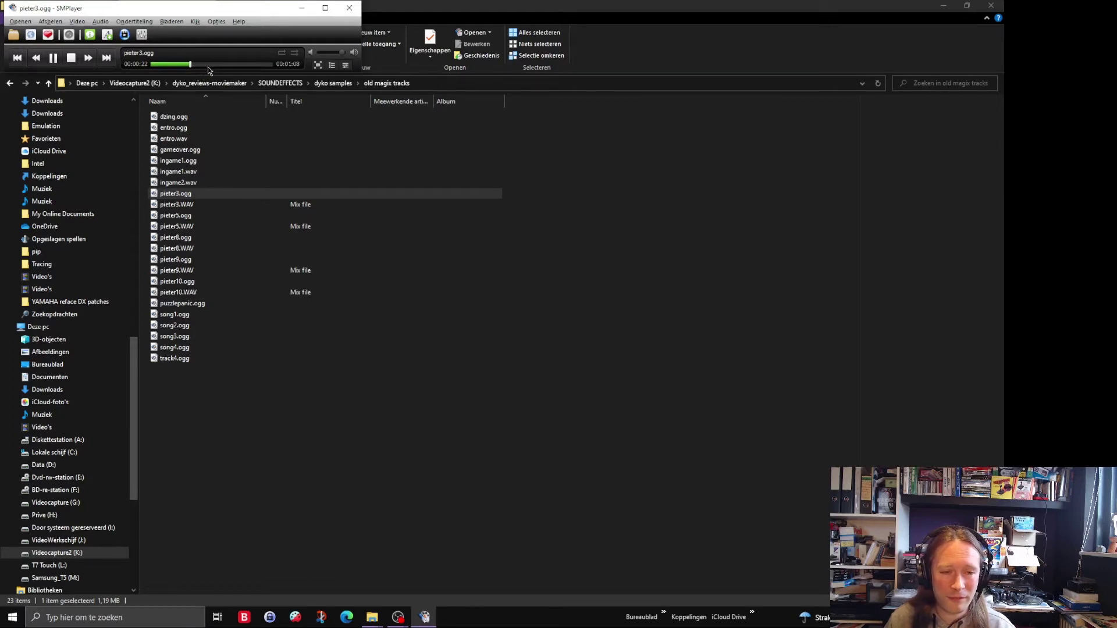
{"action": "left_click", "coordinate": [163, 217]}
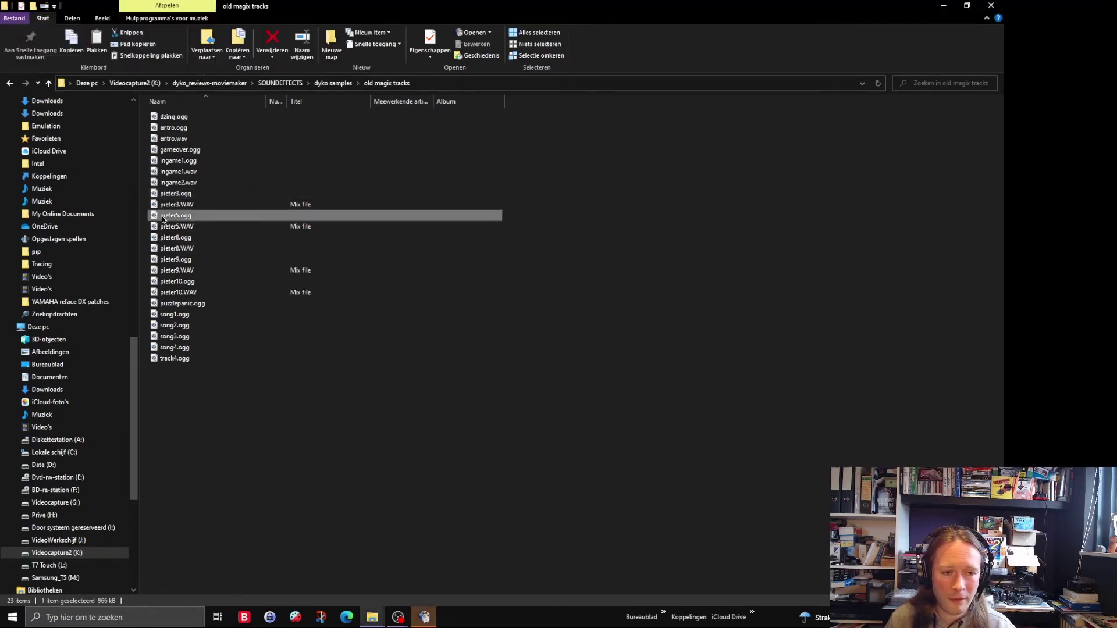
{"action": "left_click", "coordinate": [425, 617]}
{"action": "left_click", "coordinate": [152, 63]}
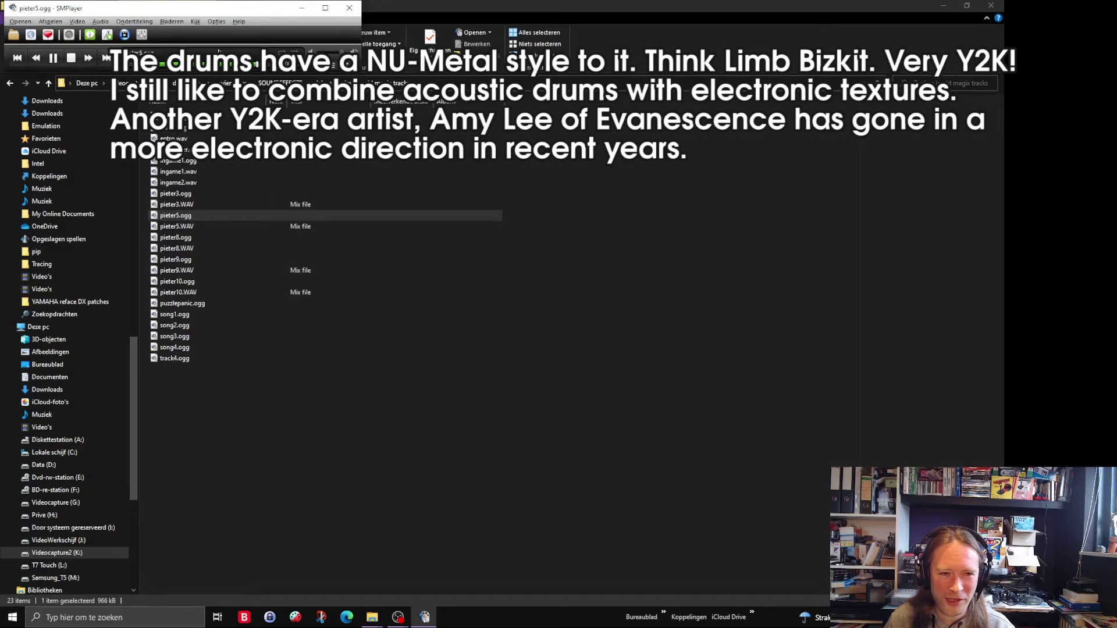
Play pieter8.ogg from the beginning, skip ahead in stages to about 0:43, and stop playback.
{"action": "left_click", "coordinate": [175, 239]}
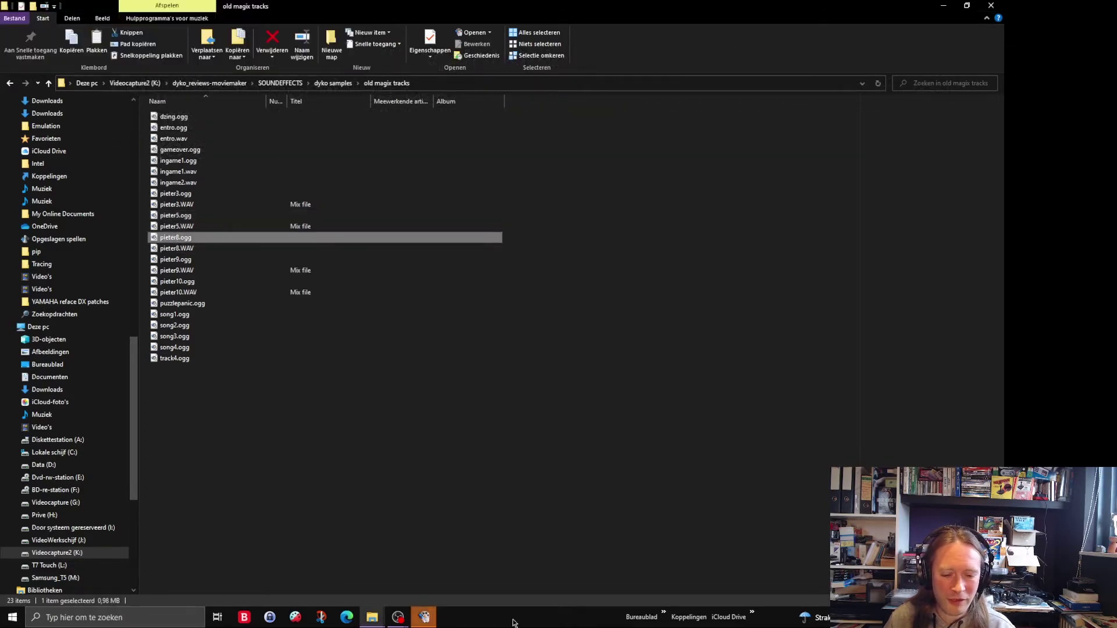
{"action": "left_click", "coordinate": [425, 616]}
{"action": "left_click", "coordinate": [151, 64]}
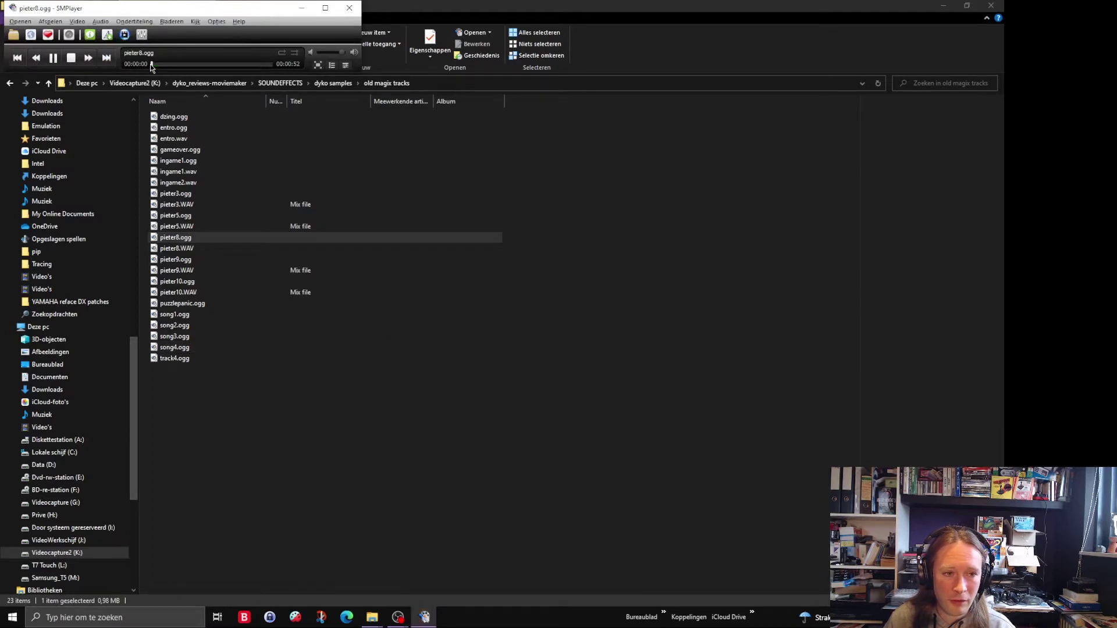
{"action": "left_click", "coordinate": [193, 66]}
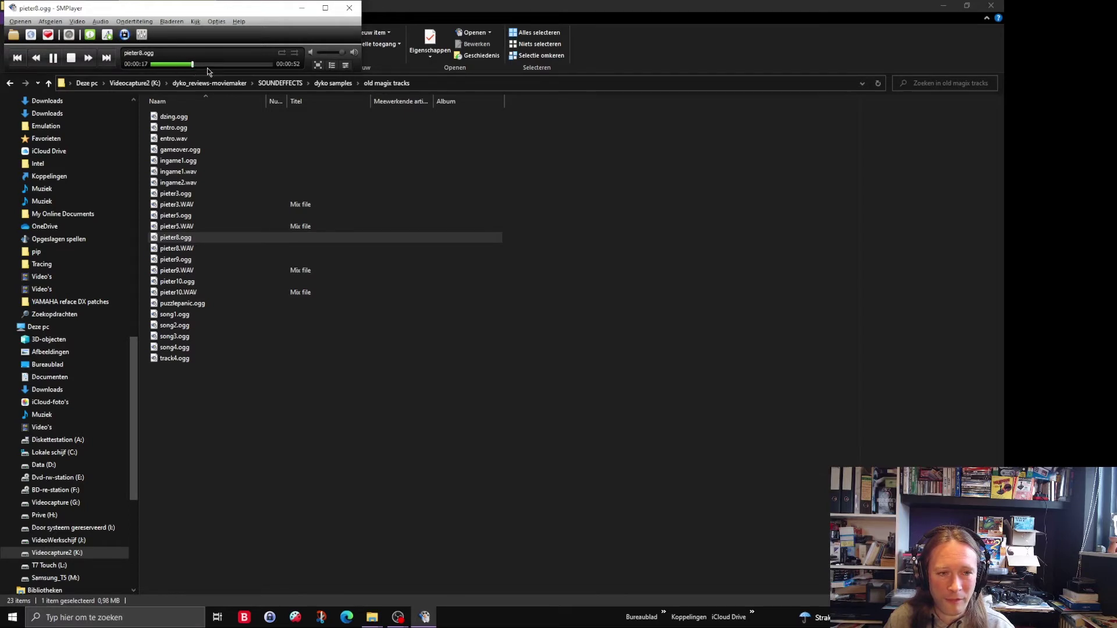
{"action": "left_click", "coordinate": [210, 66]}
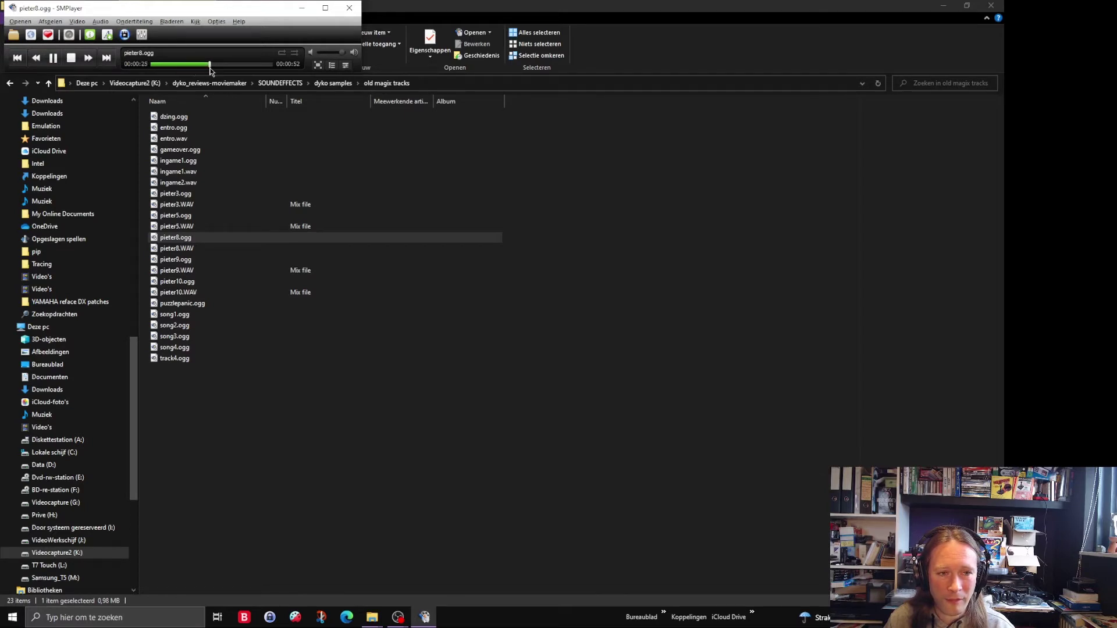
{"action": "left_click", "coordinate": [249, 66]}
{"action": "left_click", "coordinate": [71, 58]}
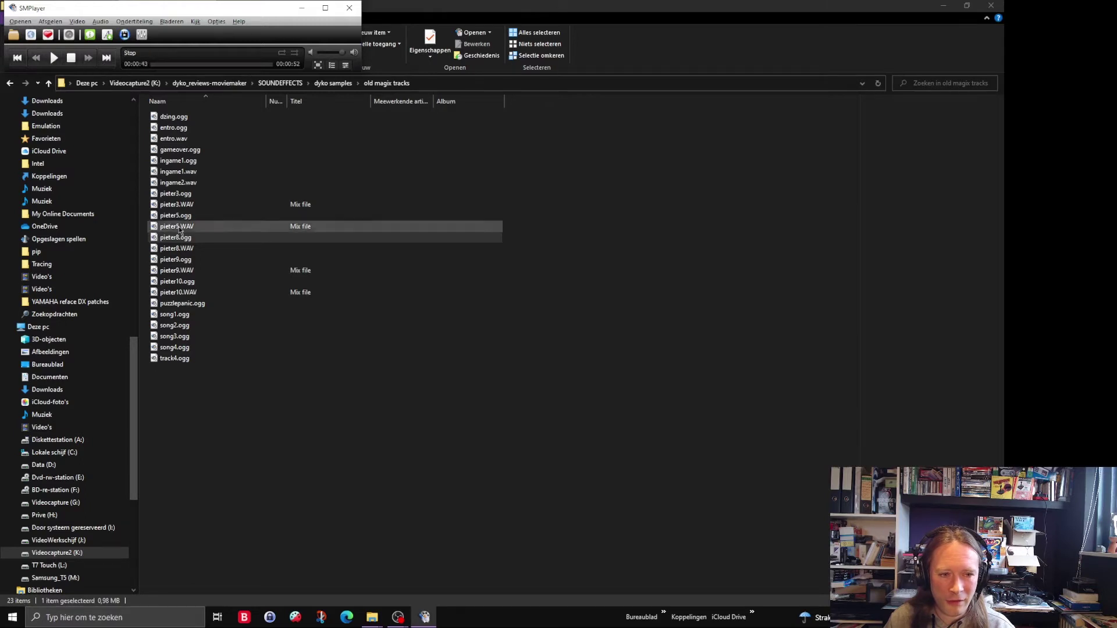
Play pieter9.ogg from near the beginning and skip ahead in stages to about 1:33.
{"action": "left_click", "coordinate": [165, 261]}
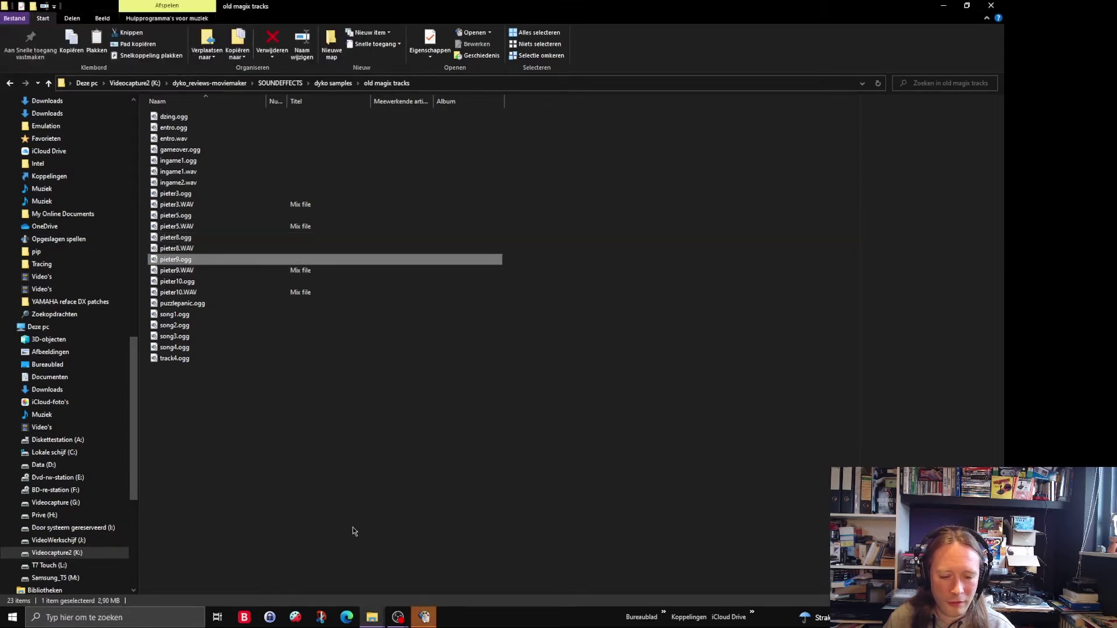
{"action": "left_click", "coordinate": [425, 617]}
{"action": "left_click", "coordinate": [155, 64]}
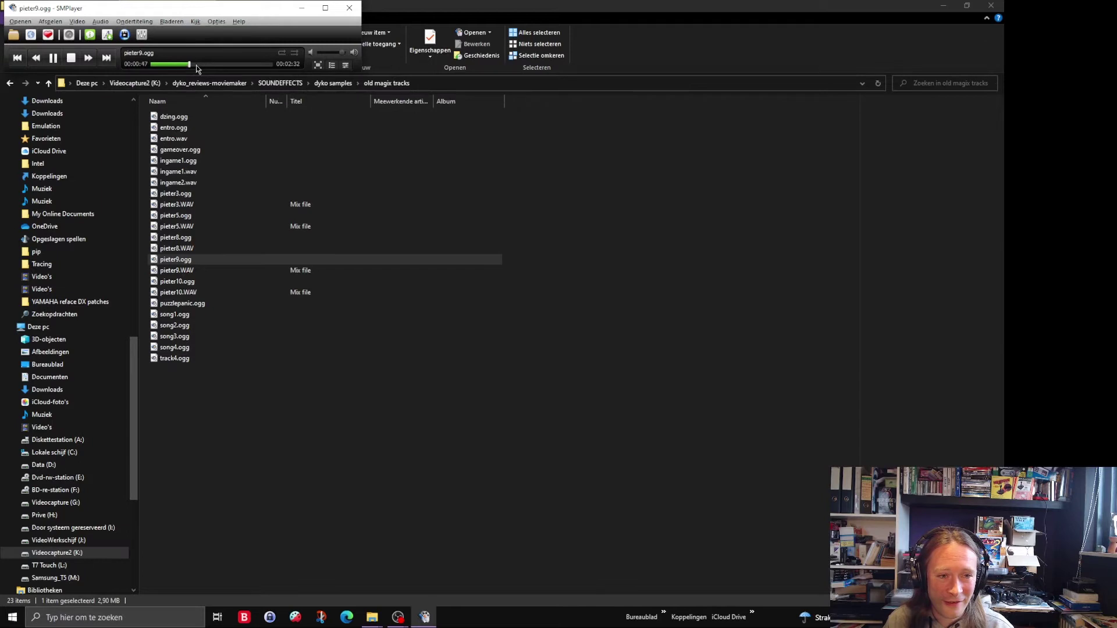
{"action": "left_click", "coordinate": [201, 65]}
{"action": "left_click", "coordinate": [226, 65]}
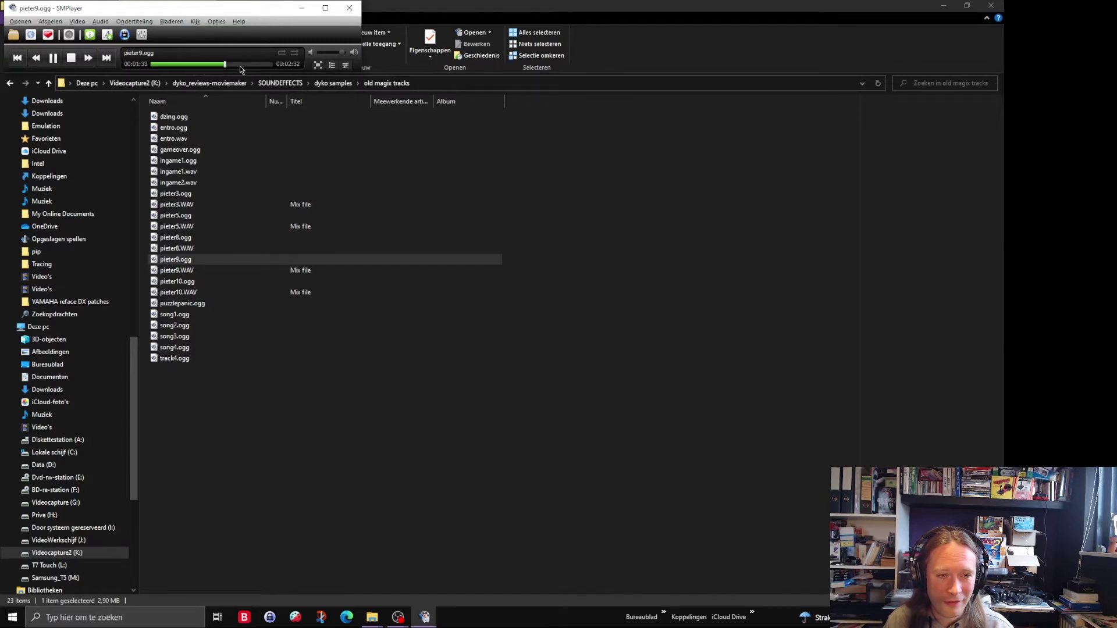
Play pieter10.ogg and skip ahead in stages to about 1:13.
{"action": "left_click", "coordinate": [182, 281]}
{"action": "left_click", "coordinate": [424, 617]}
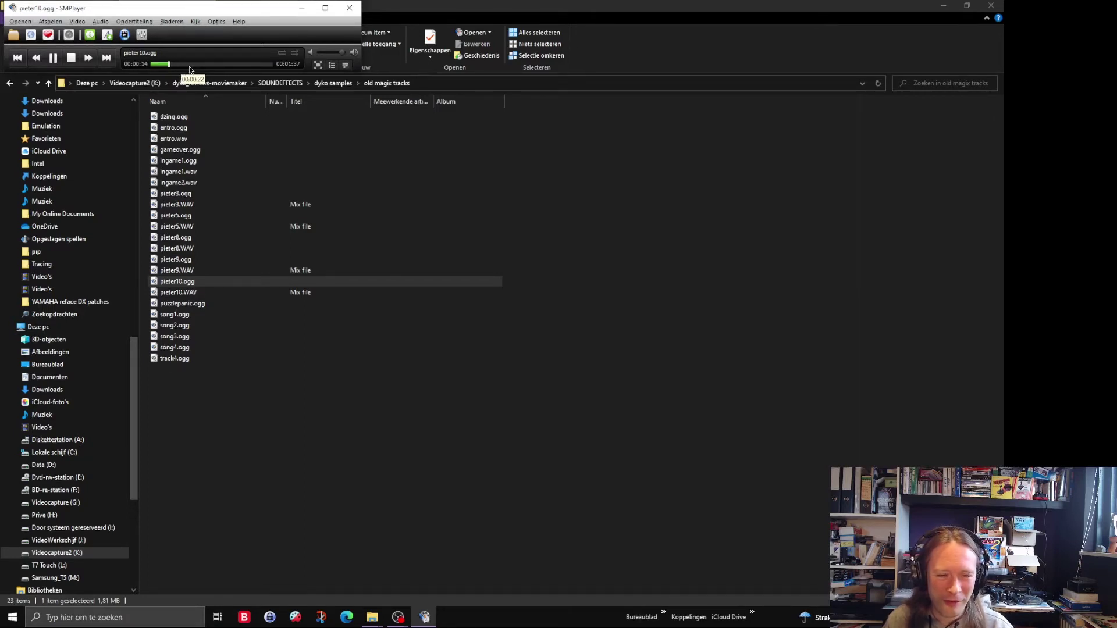
{"action": "left_click", "coordinate": [182, 64]}
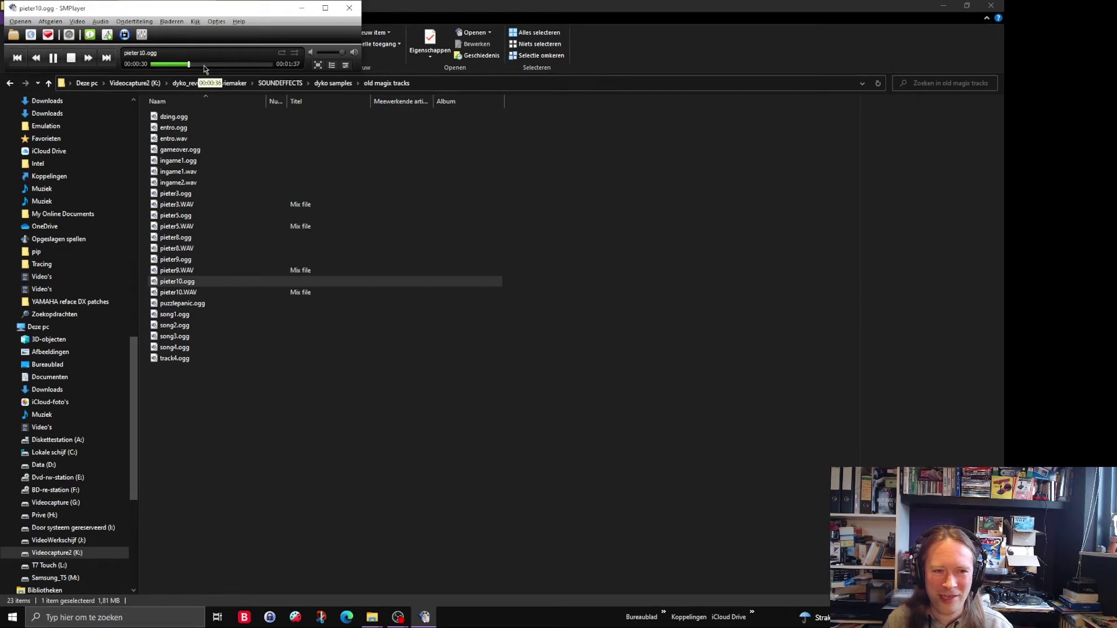
{"action": "left_click", "coordinate": [242, 64]}
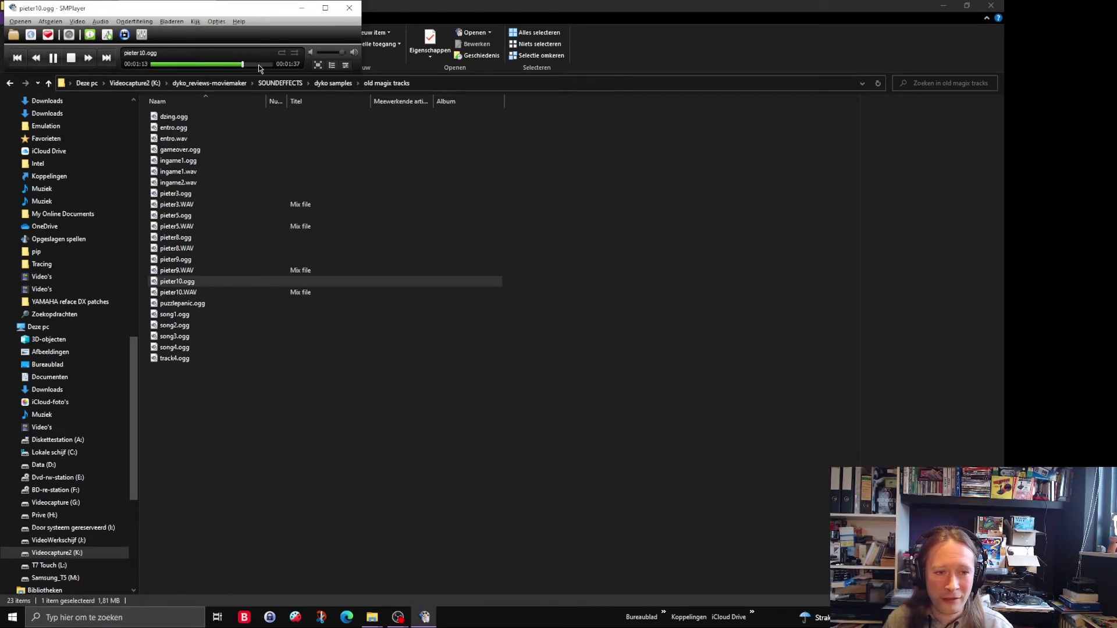
Play puzzlepanic.ogg, skip ahead in stages to about 0:24, and close the player.
{"action": "double_click", "coordinate": [172, 305]}
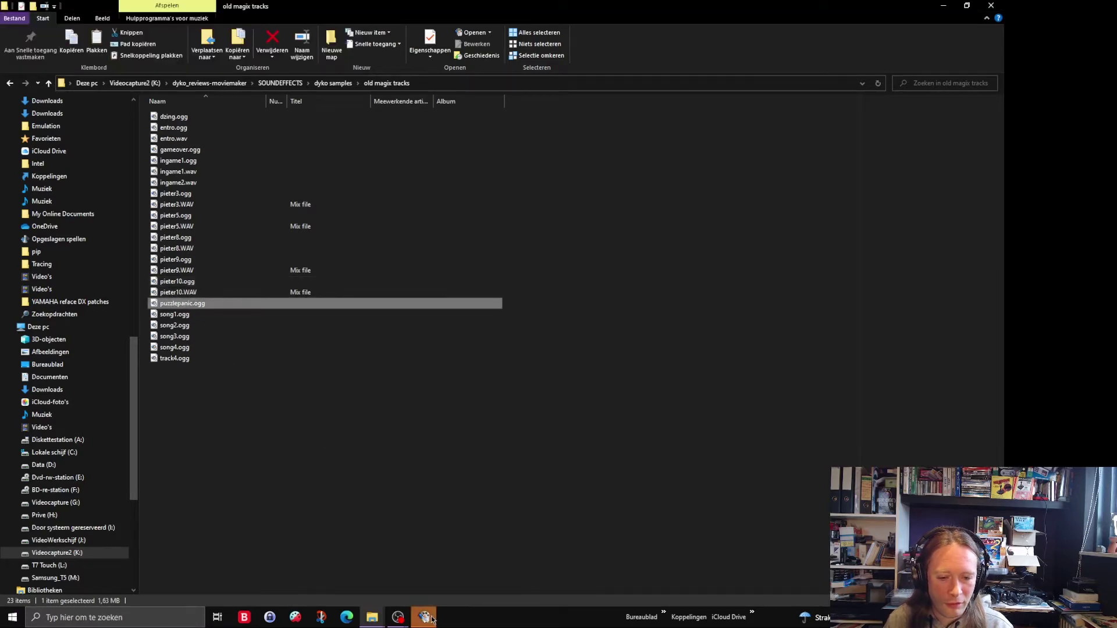
{"action": "left_click", "coordinate": [153, 65]}
{"action": "left_click", "coordinate": [173, 65]}
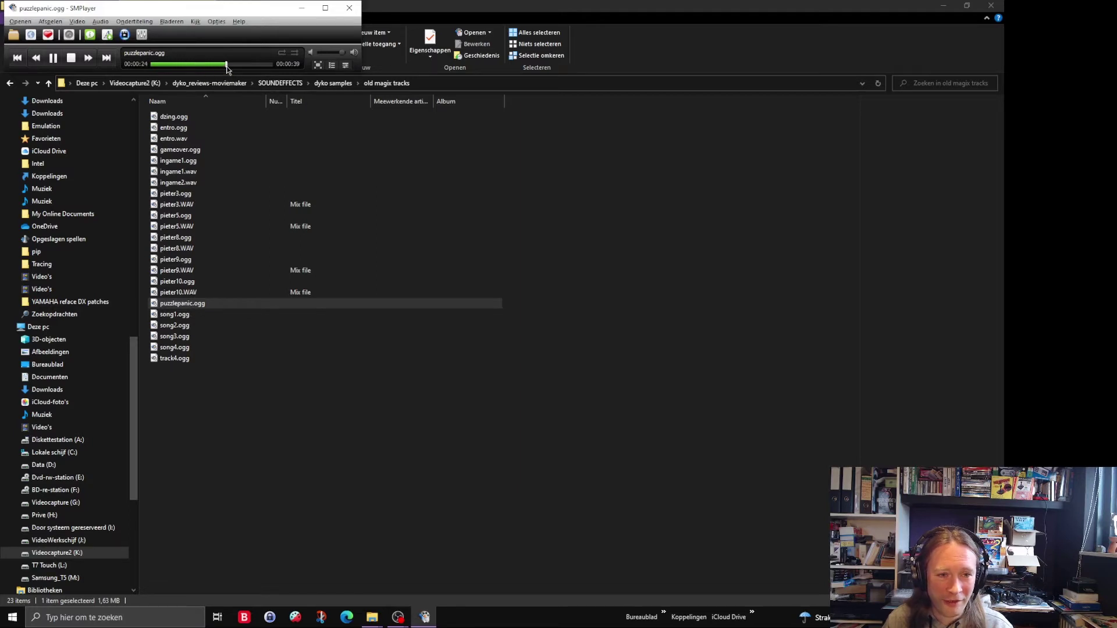
{"action": "left_click", "coordinate": [349, 7]}
Play song1.ogg, skip ahead in stages to about 0:48, and close the player.
{"action": "double_click", "coordinate": [166, 313]}
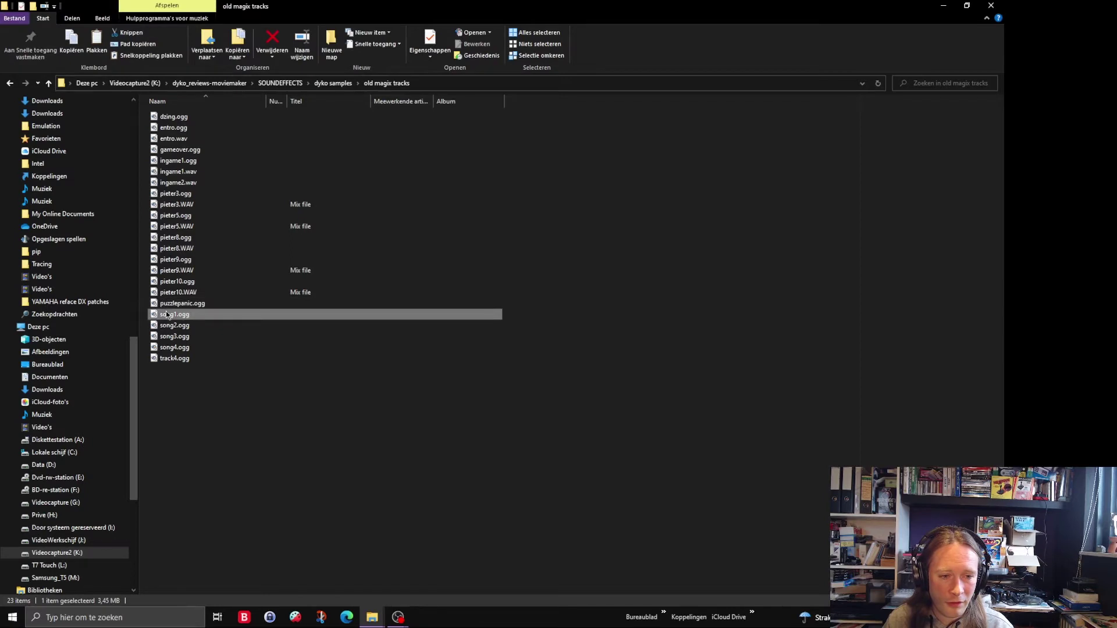
{"action": "left_click", "coordinate": [170, 65]}
{"action": "left_click", "coordinate": [219, 65]}
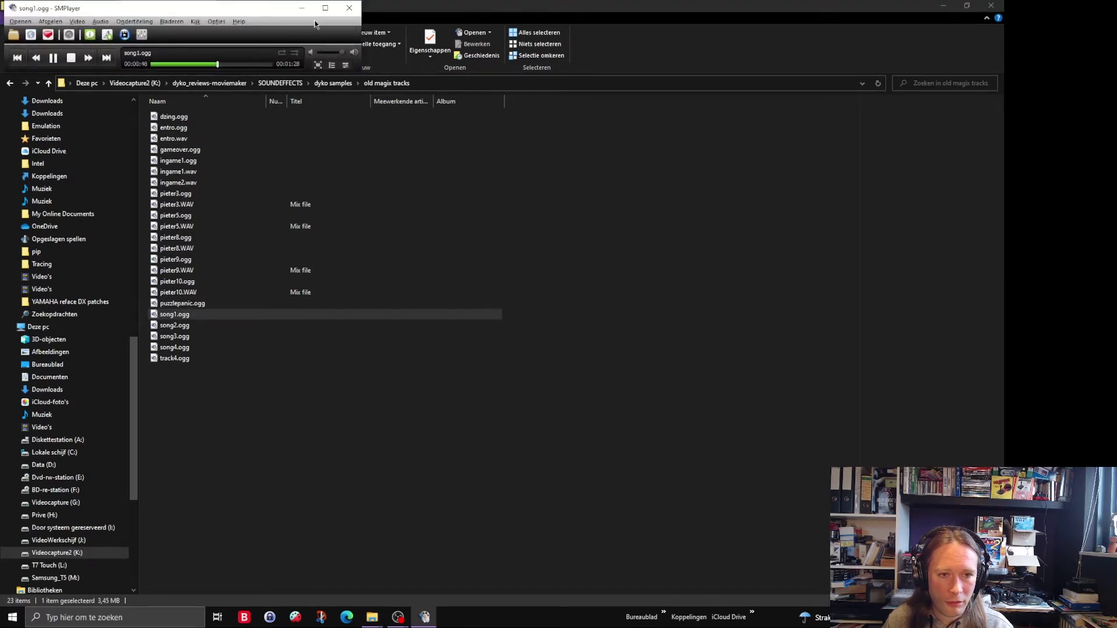
{"action": "left_click", "coordinate": [349, 7]}
Play song2.ogg, skip ahead to about 0:21, and close the player.
{"action": "left_click", "coordinate": [175, 326]}
{"action": "key", "text": "Return"}
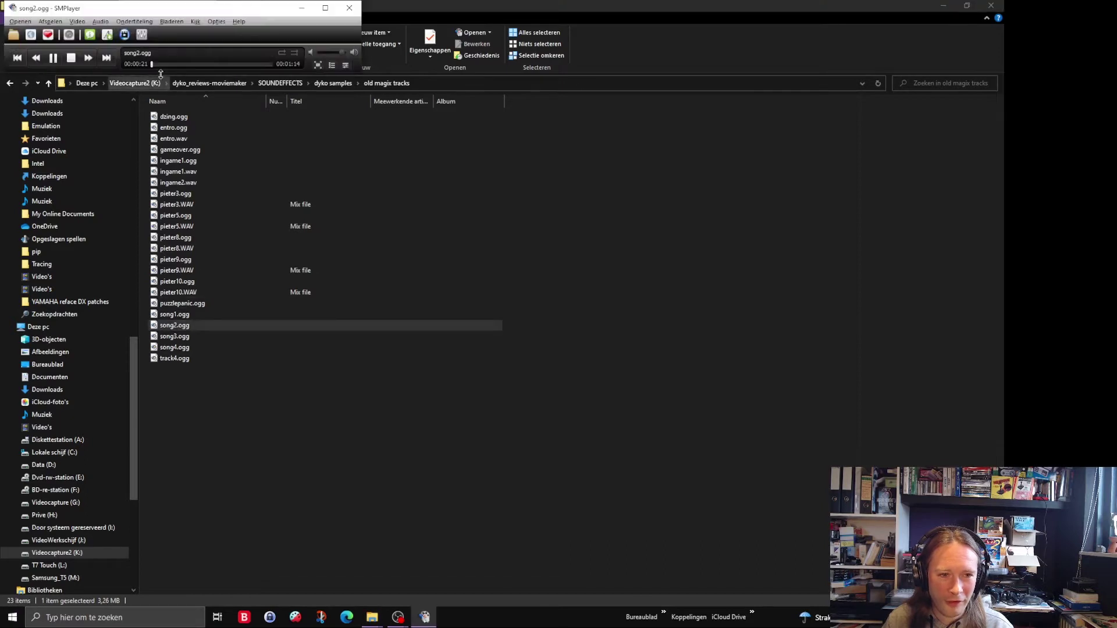
{"action": "left_click", "coordinate": [187, 64]}
{"action": "left_click", "coordinate": [355, 12]}
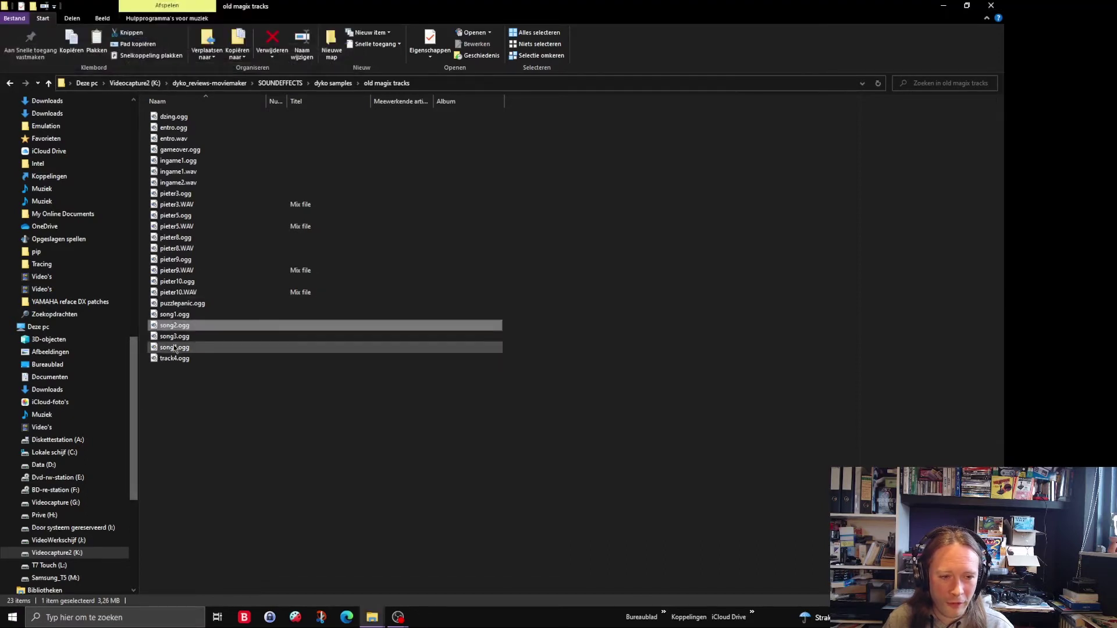
Play song3.ogg and skip ahead to about 0:41 and on to about 0:56.
{"action": "left_click", "coordinate": [183, 337]}
{"action": "key", "text": "Return"}
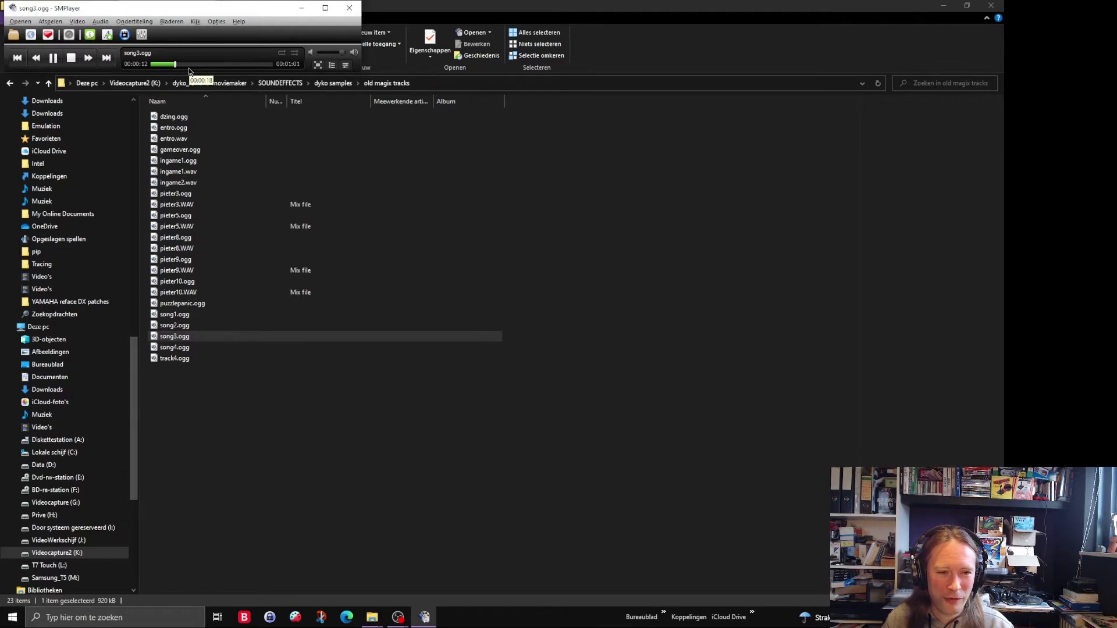
{"action": "left_click", "coordinate": [233, 64]}
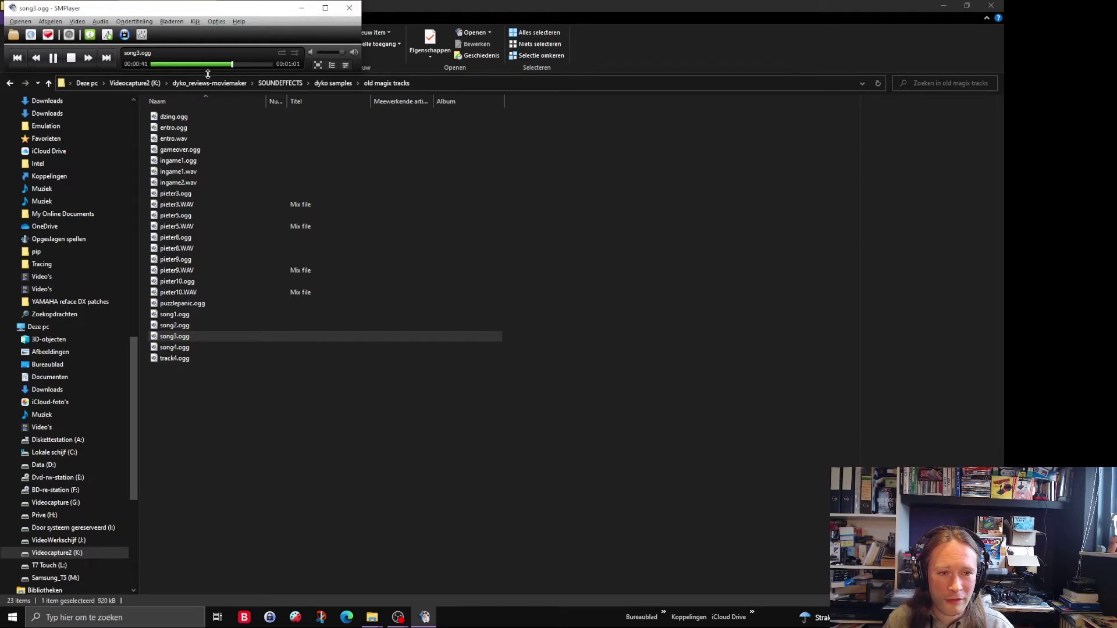
{"action": "left_click", "coordinate": [263, 65]}
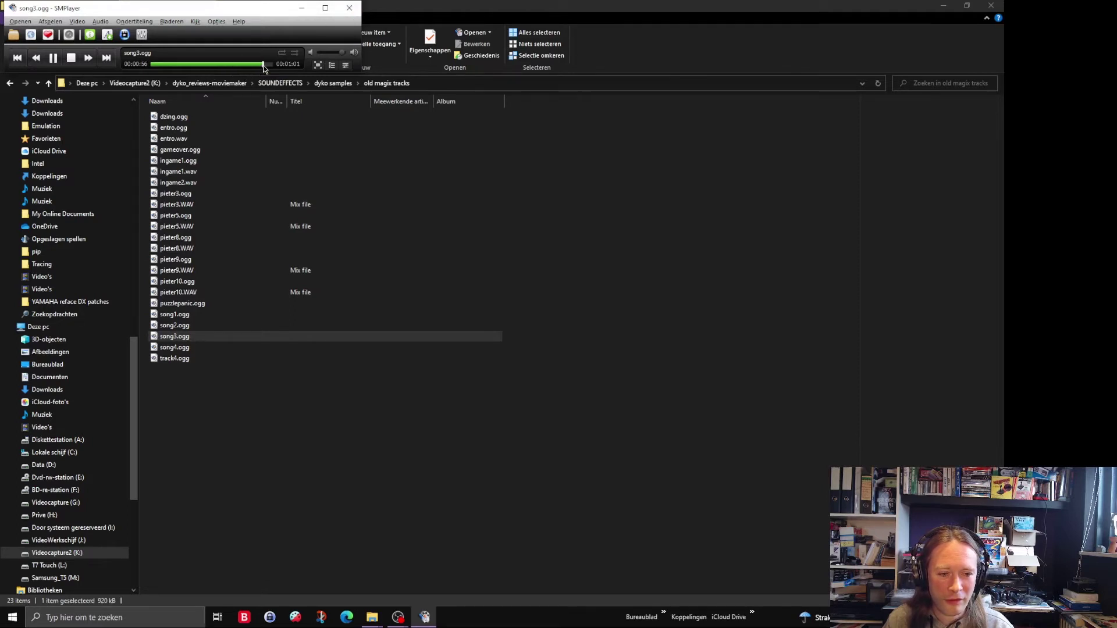
Play song4.ogg, followed by track4.ogg, and close the player.
{"action": "left_click", "coordinate": [163, 349]}
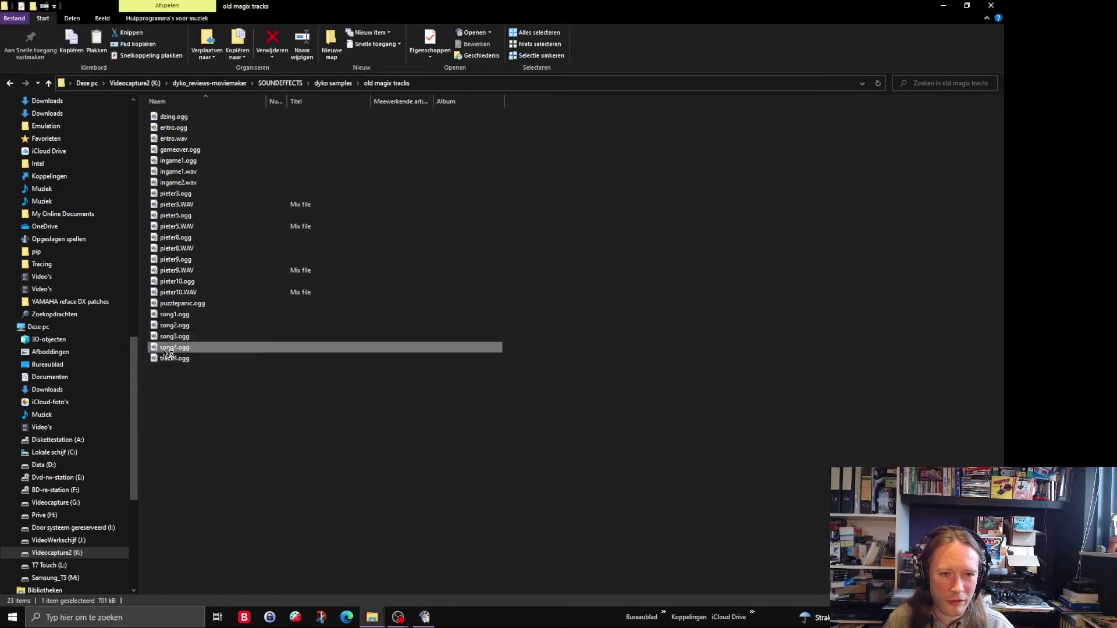
{"action": "left_click", "coordinate": [211, 364]}
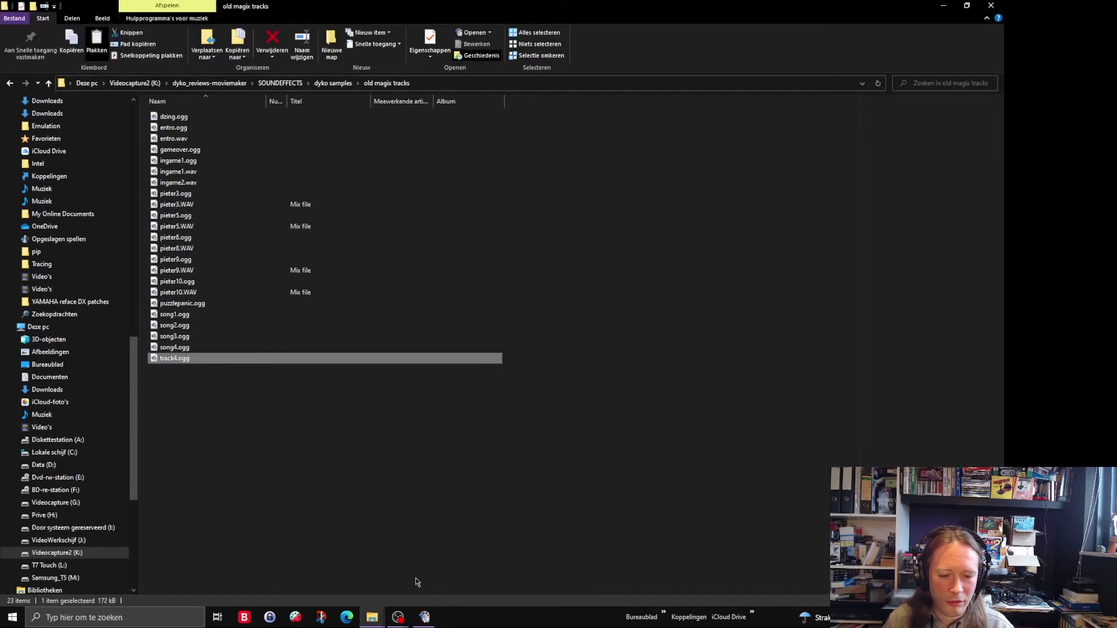
{"action": "left_click", "coordinate": [423, 618]}
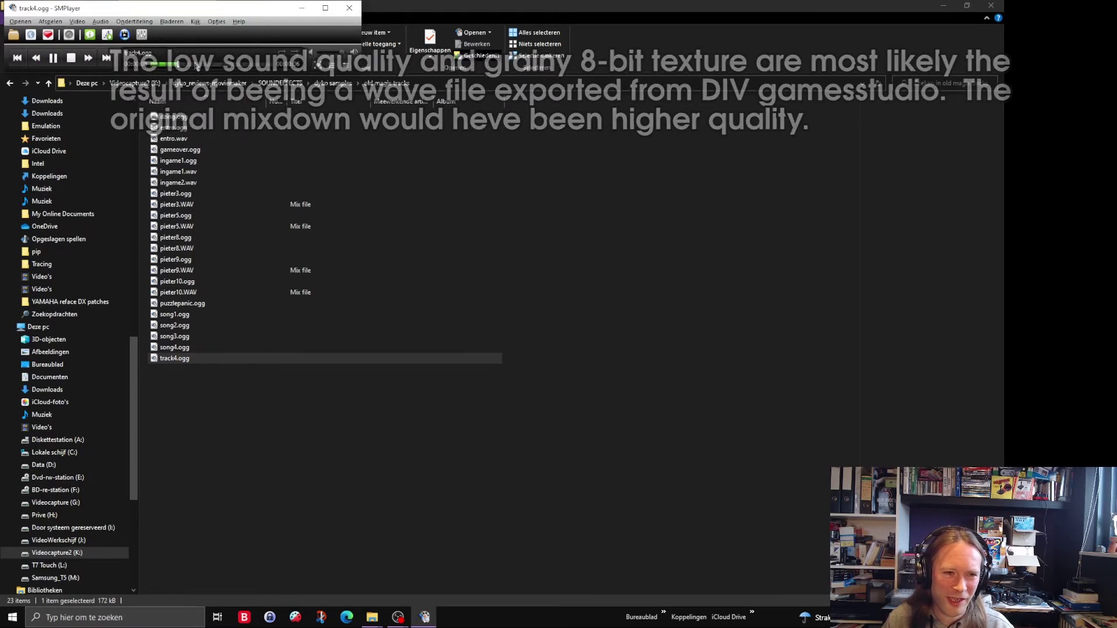
{"action": "left_click", "coordinate": [350, 8]}
Switch to the soundpool_CDS folder and open bpm.inf in its 80s subfolder to read the tempo and harmony settings.
{"action": "left_click", "coordinate": [507, 569]}
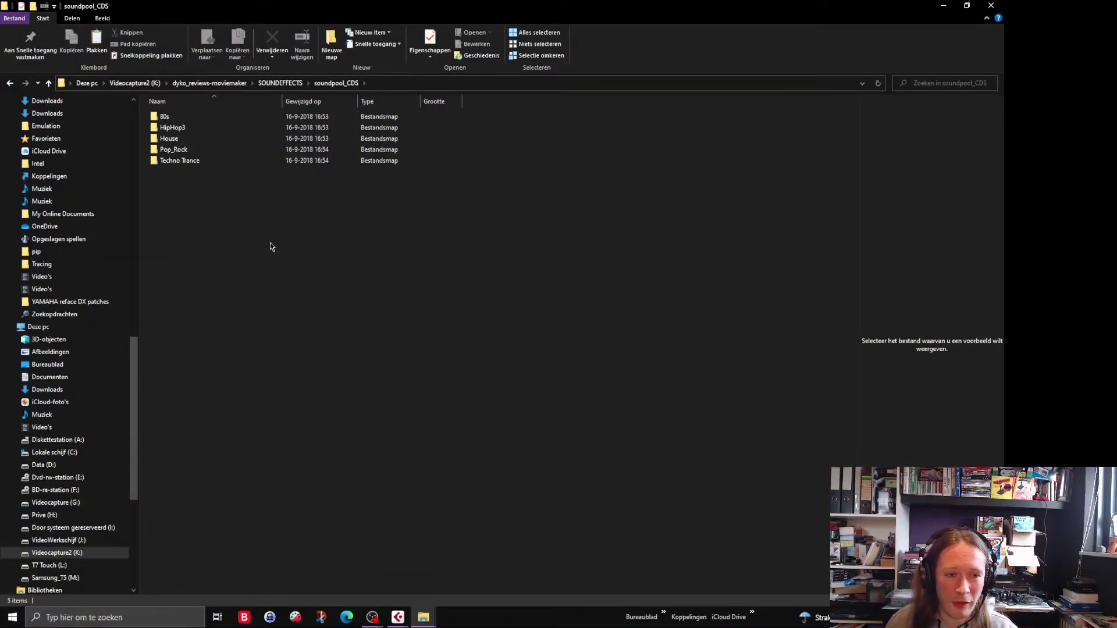
{"action": "left_click", "coordinate": [227, 118]}
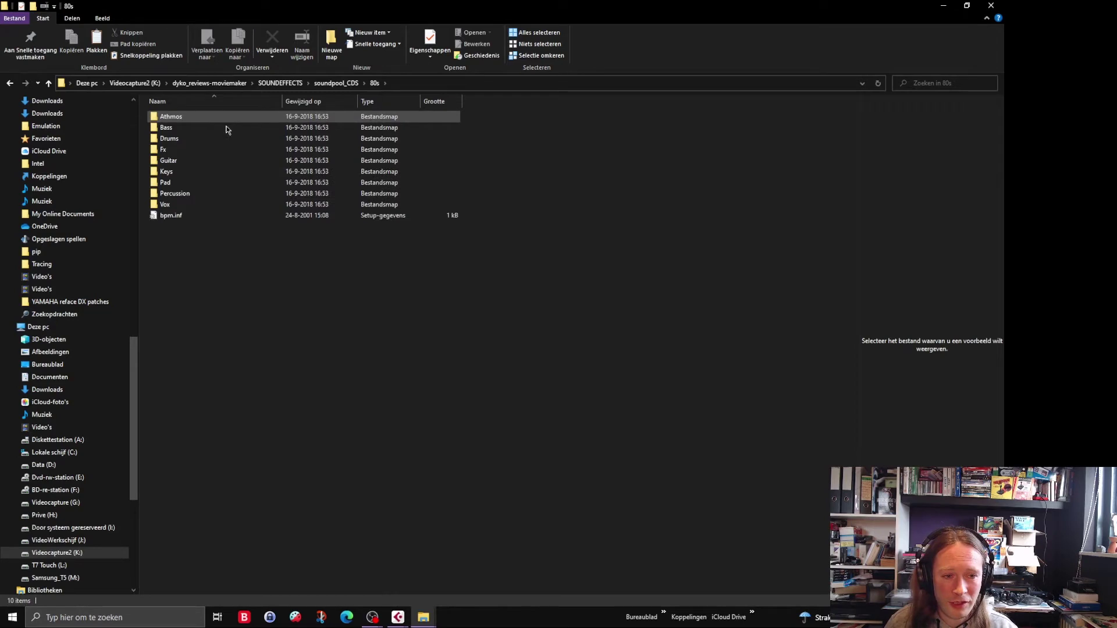
{"action": "double_click", "coordinate": [169, 219]}
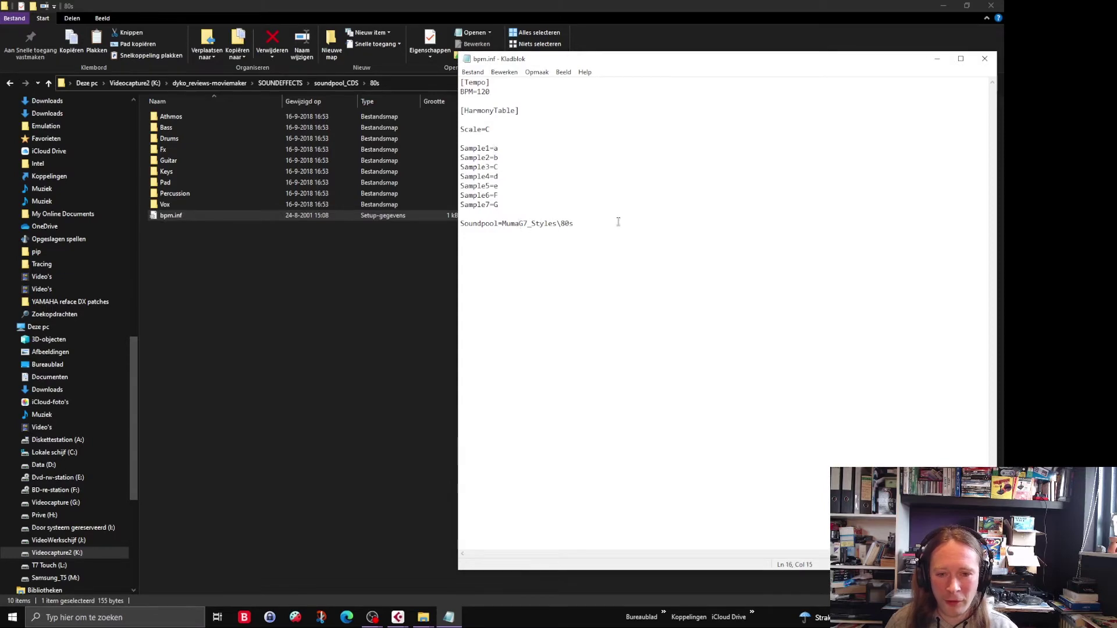
Go back to soundpool_CDS, open bpm.inf in the Techno Trance folder to read its tempo and scale, and close the file.
{"action": "left_click", "coordinate": [345, 85]}
{"action": "left_click", "coordinate": [345, 85]}
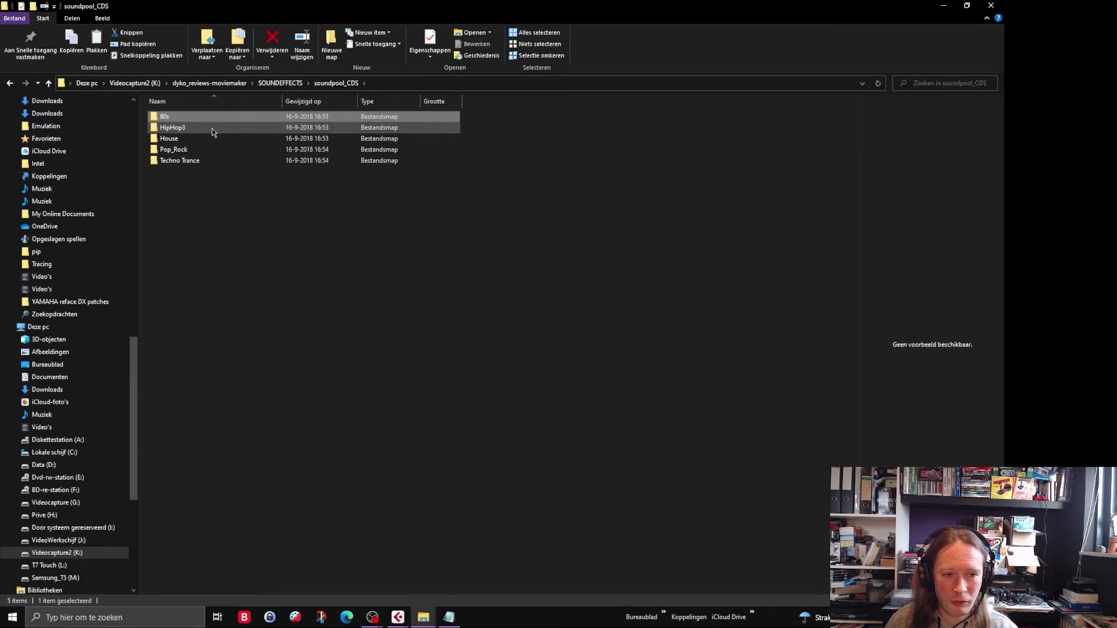
{"action": "double_click", "coordinate": [217, 163]}
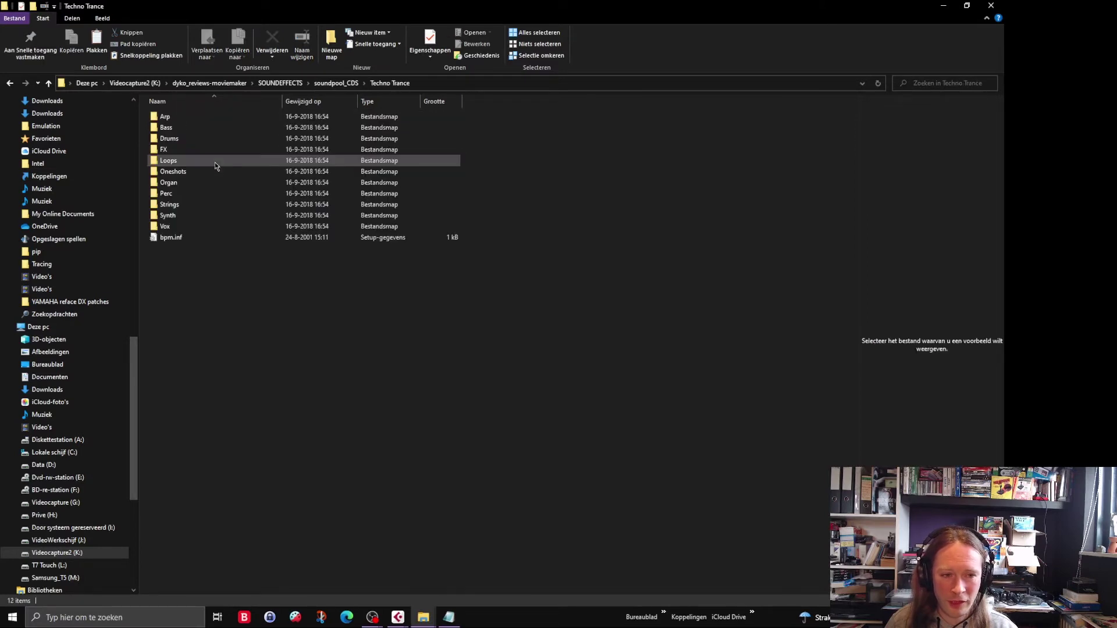
{"action": "double_click", "coordinate": [203, 240]}
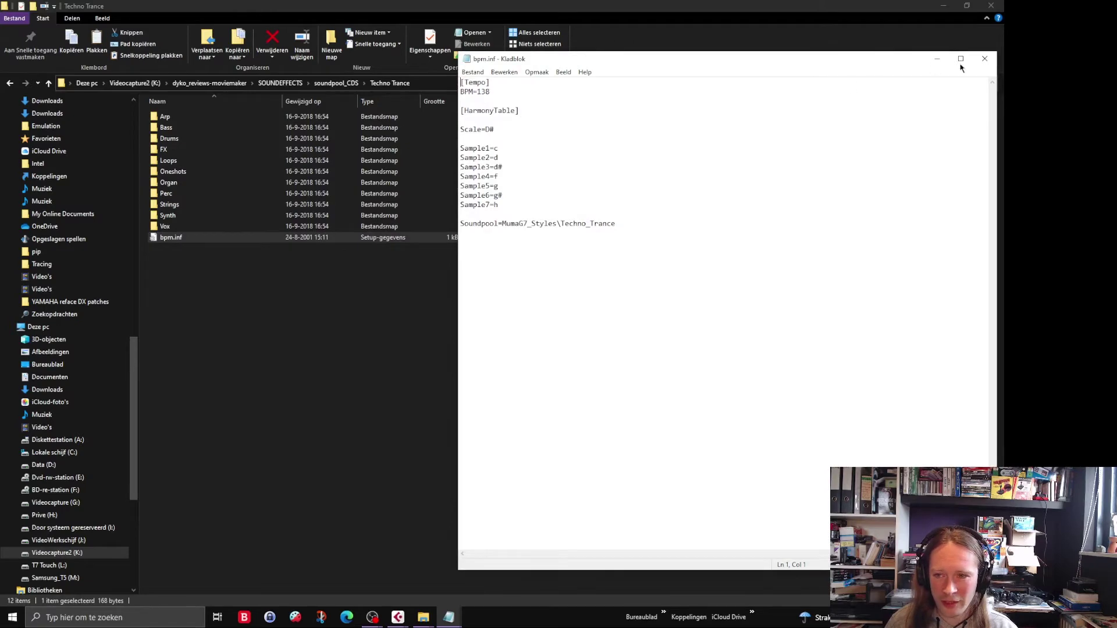
{"action": "left_click", "coordinate": [985, 59]}
Switch to the magix loops test project in Cubase and place the playback cursor past the last drum loop.
{"action": "key", "text": "alt+Tab"}
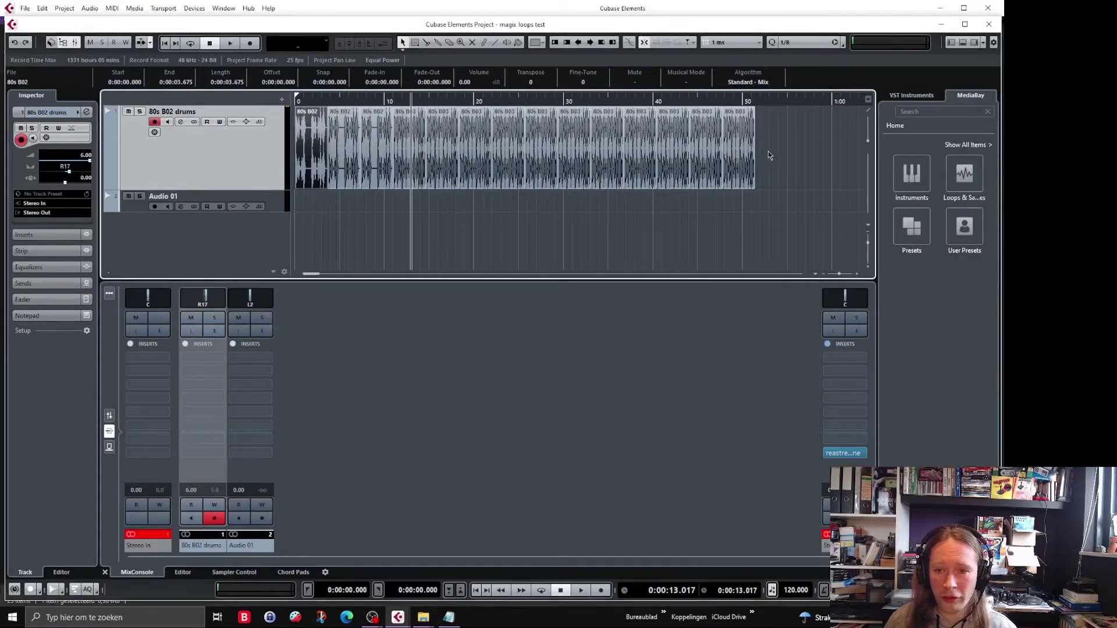
{"action": "left_click", "coordinate": [784, 100]}
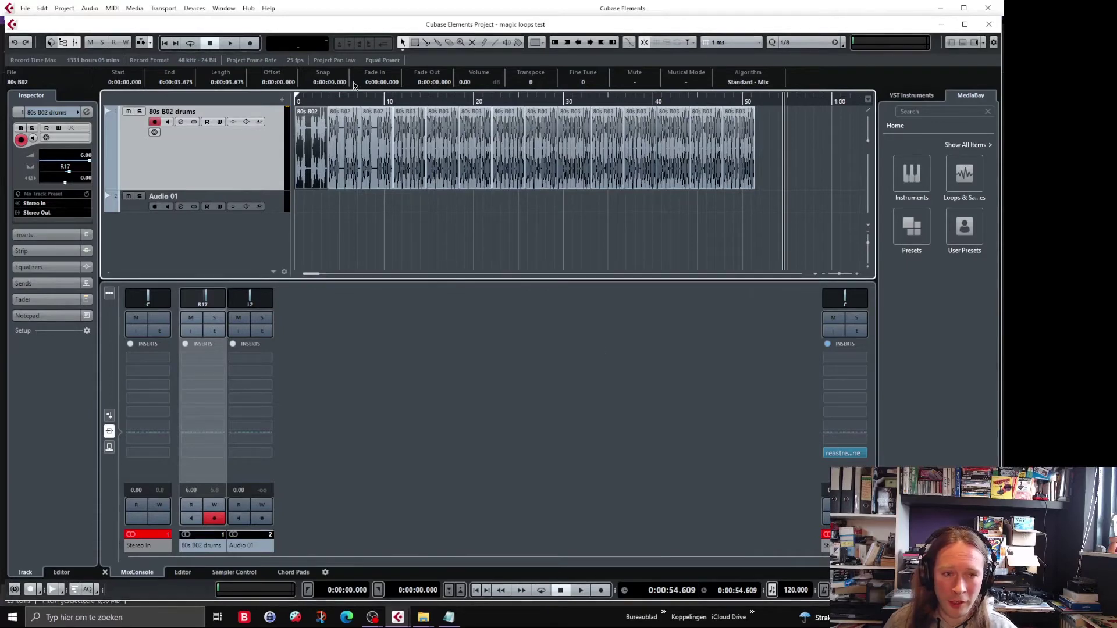
Move the first 80s B02 loop onto the Audio 01 track to examine where it ends, and return it to the drums track.
{"action": "left_click_drag", "start_coordinate": [321, 173], "coordinate": [310, 212]}
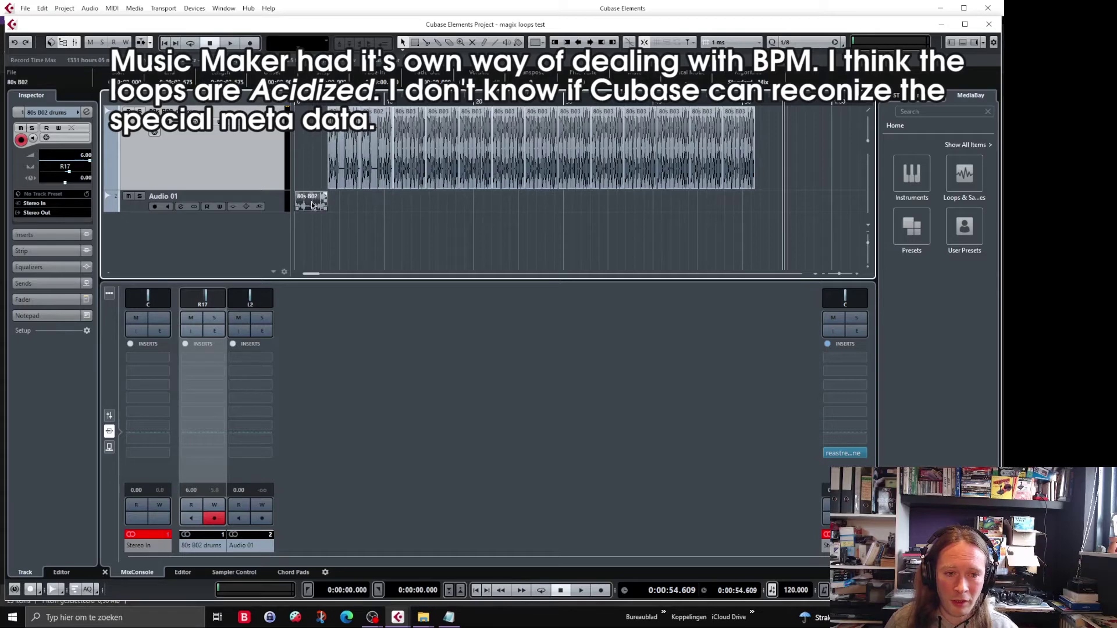
{"action": "left_click", "coordinate": [326, 102]}
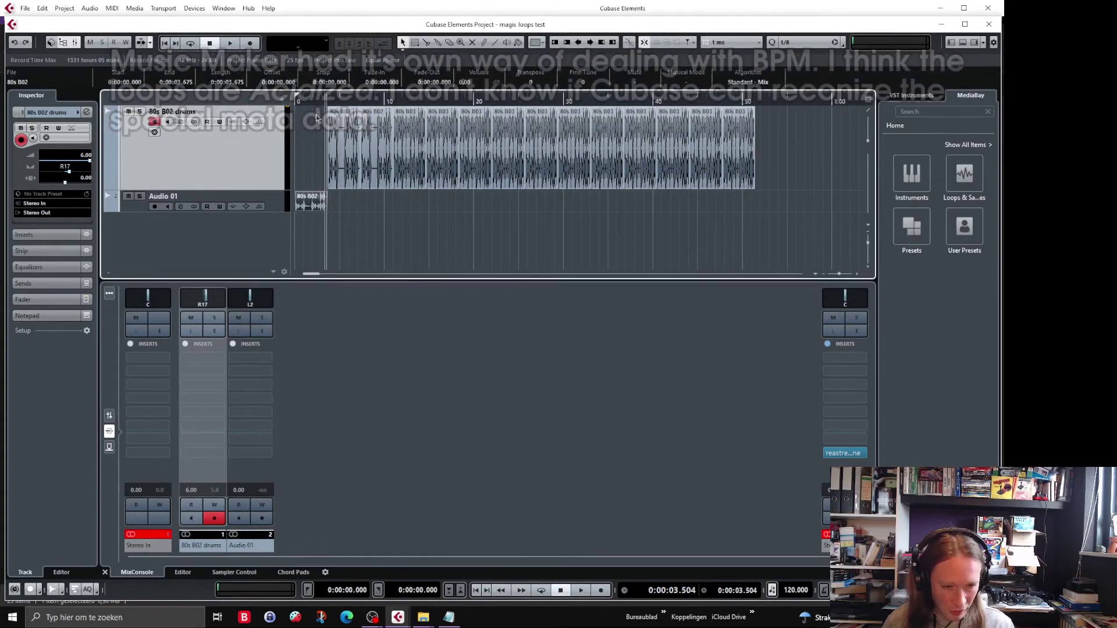
{"action": "left_click", "coordinate": [856, 273]}
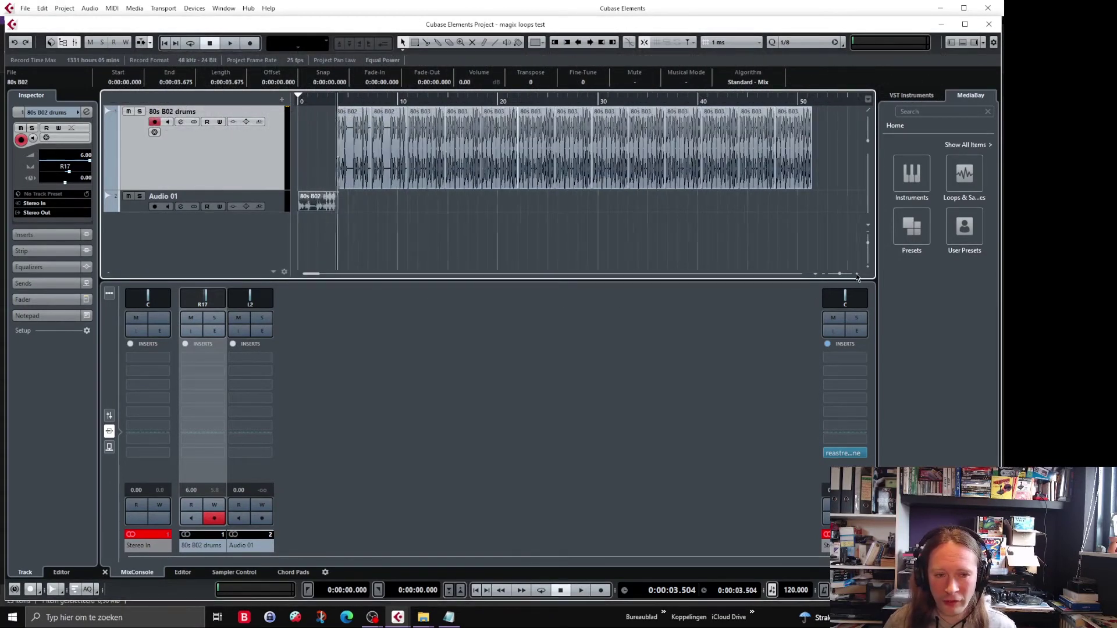
{"action": "left_click", "coordinate": [857, 273]}
{"action": "left_click", "coordinate": [856, 273]}
{"action": "left_click", "coordinate": [857, 274]}
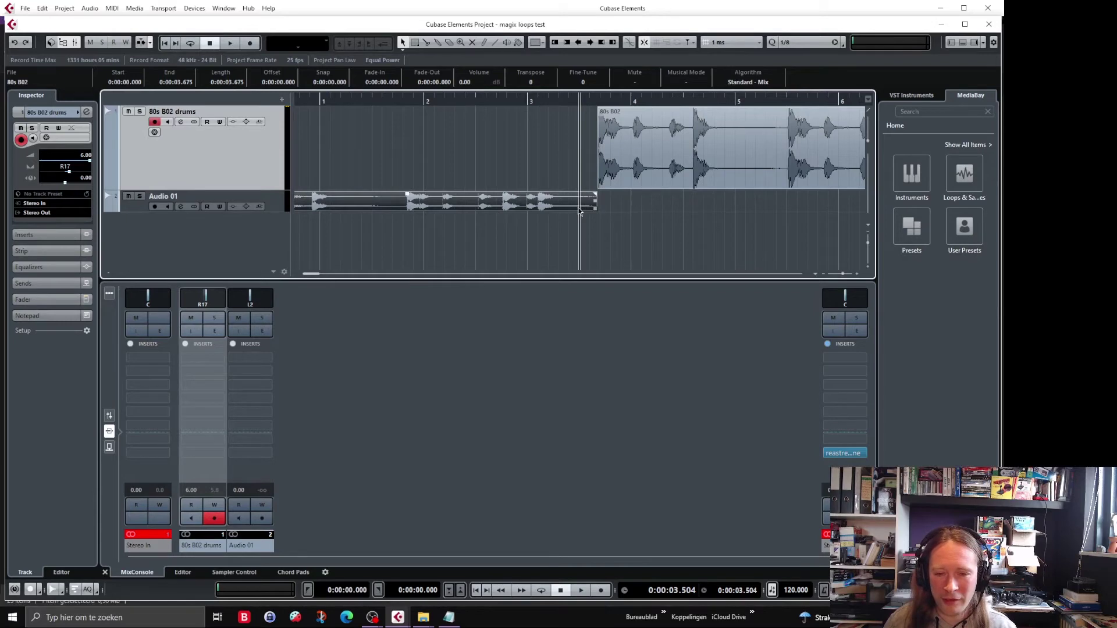
{"action": "left_click_drag", "start_coordinate": [464, 204], "coordinate": [461, 177]}
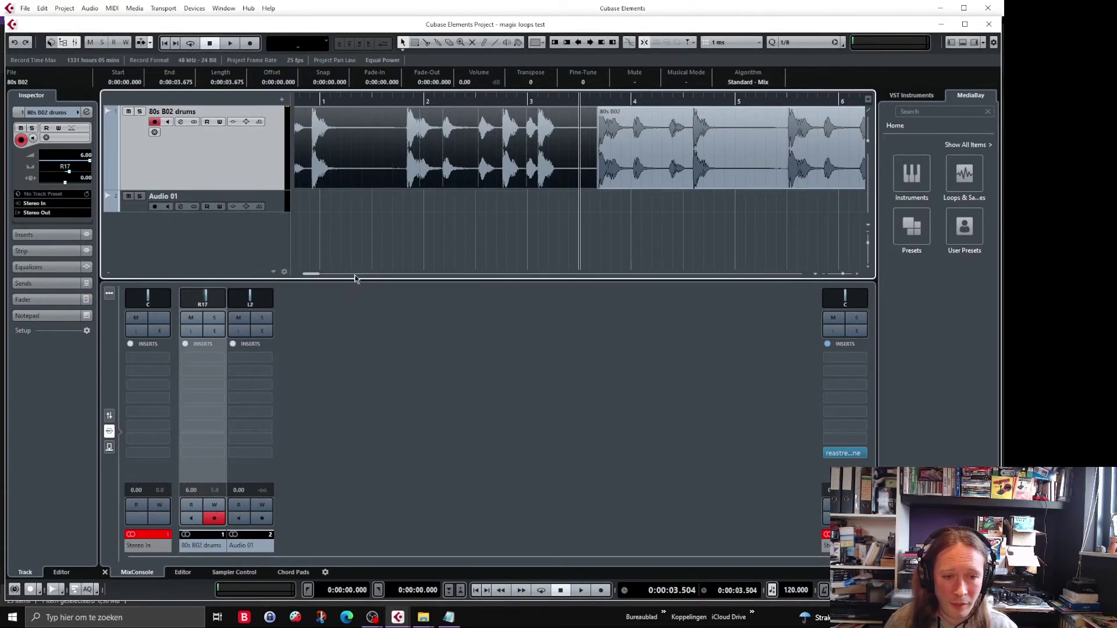
Show the whole drum arrangement and play it from about 0:03.5 to about 0:08.5.
{"action": "left_click_drag", "start_coordinate": [303, 276], "coordinate": [318, 277]}
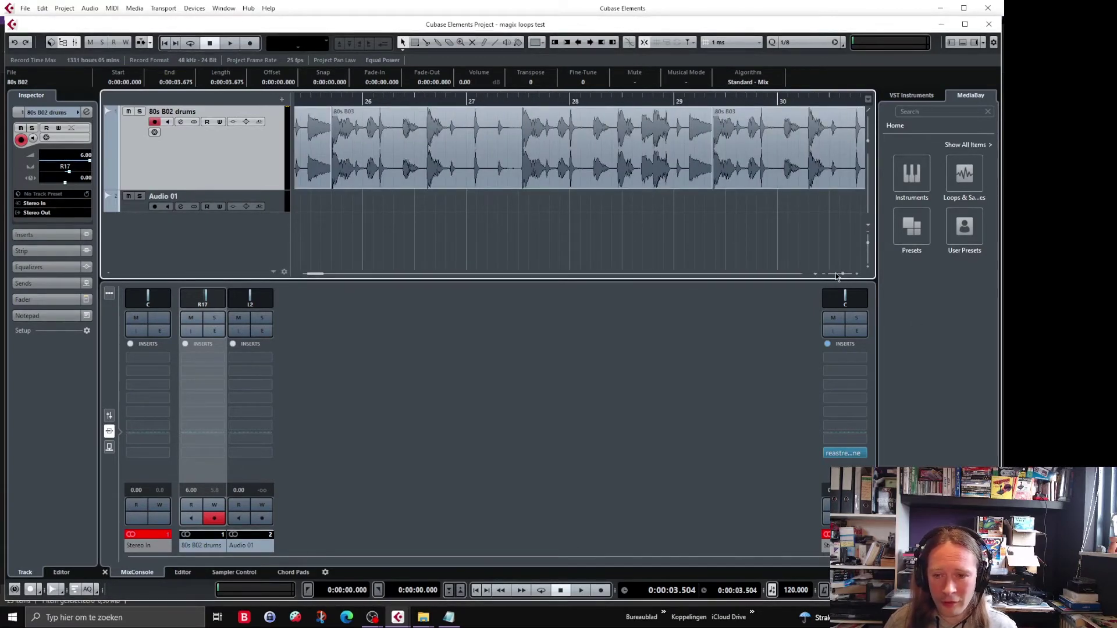
{"action": "left_click_drag", "start_coordinate": [843, 276], "coordinate": [839, 275]}
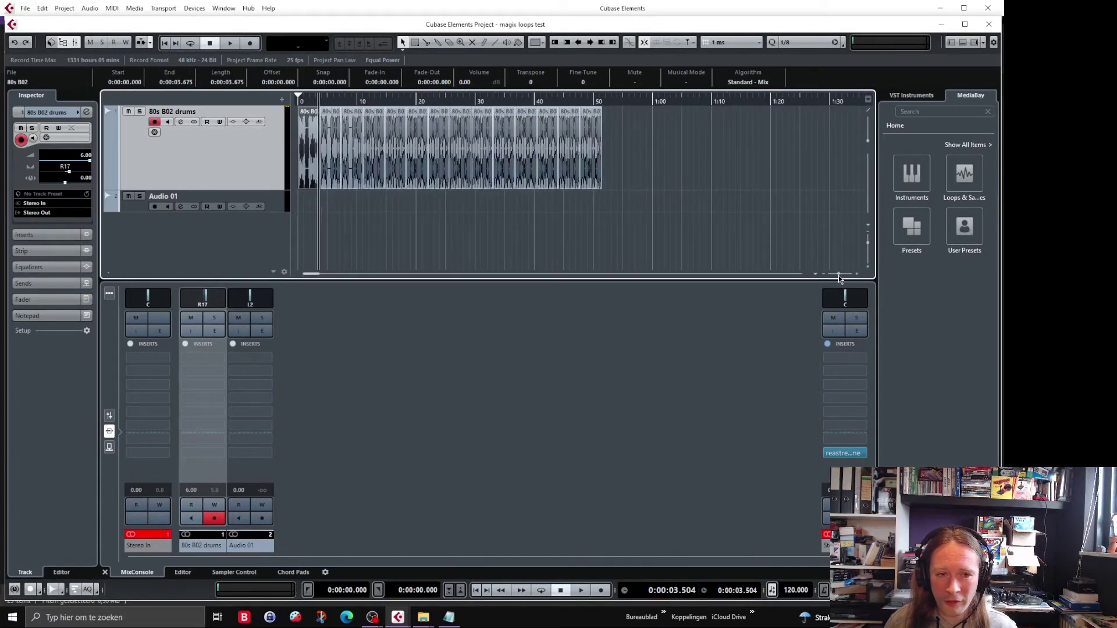
{"action": "key", "text": "space"}
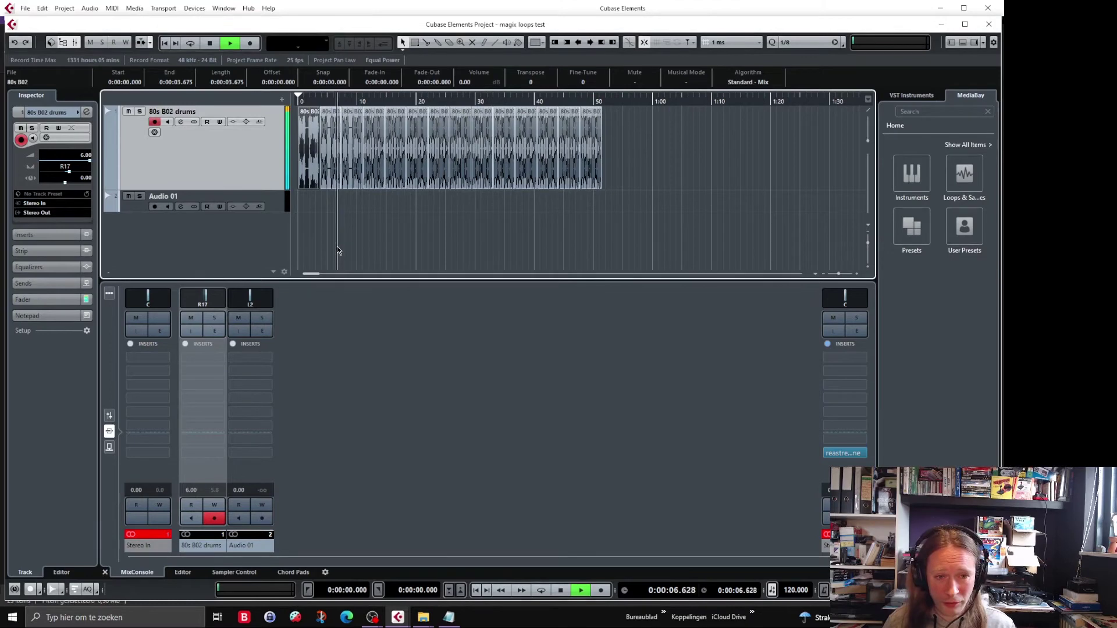
{"action": "key", "text": "space"}
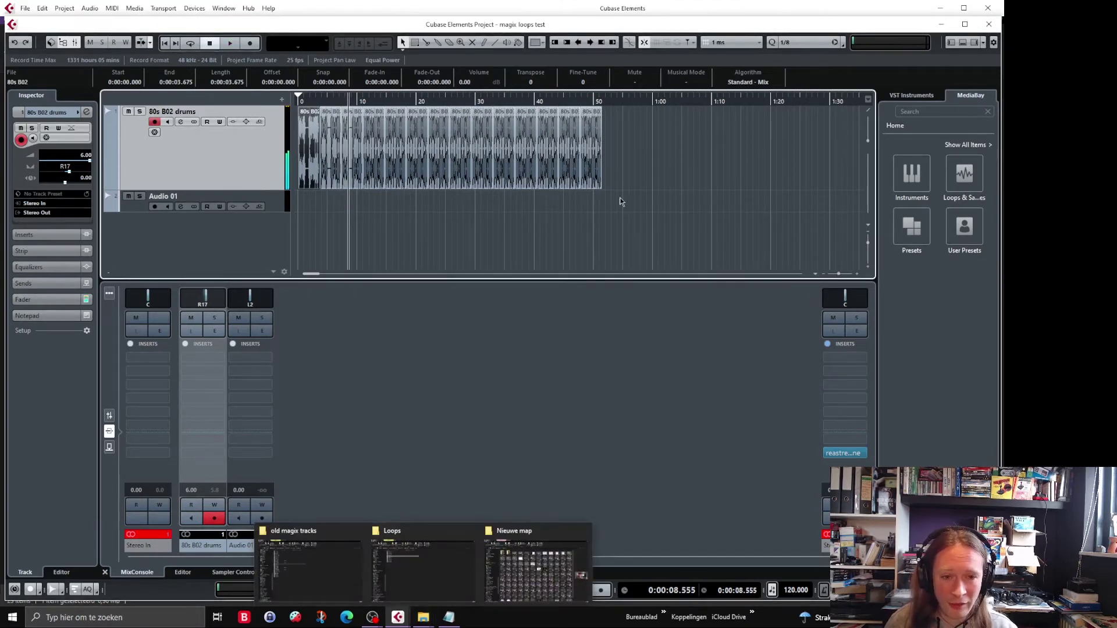
Start an audio file import for the Audio 01 track and browse to the Pad folder of the 80s soundpool.
{"action": "left_click", "coordinate": [25, 8]}
{"action": "mouse_move", "coordinate": [146, 135]}
{"action": "left_click", "coordinate": [193, 135]}
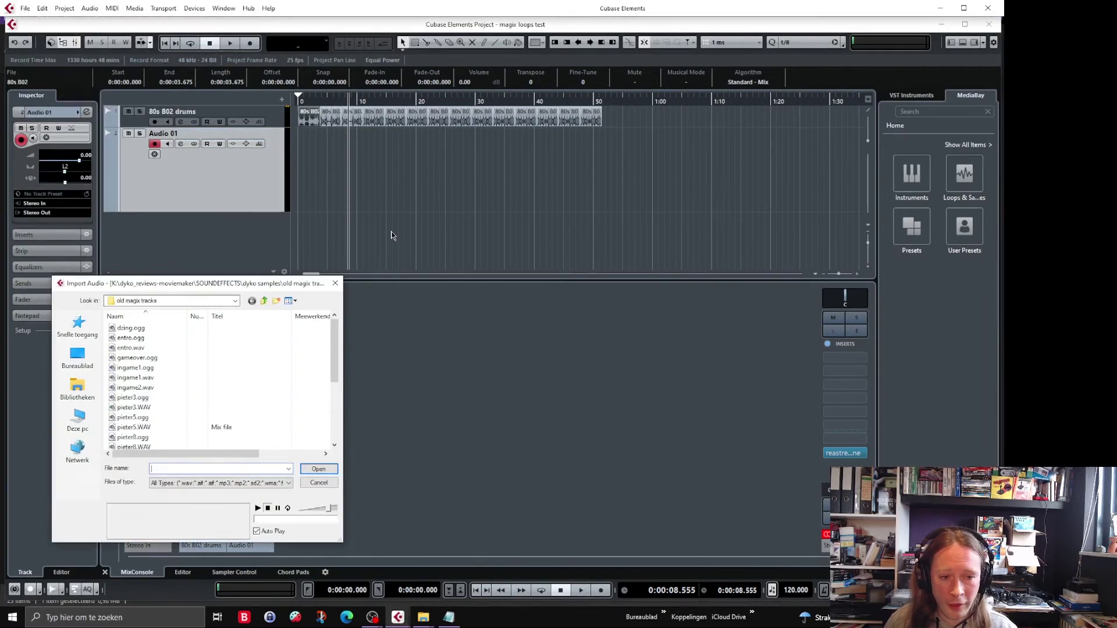
{"action": "double_click", "coordinate": [165, 390]}
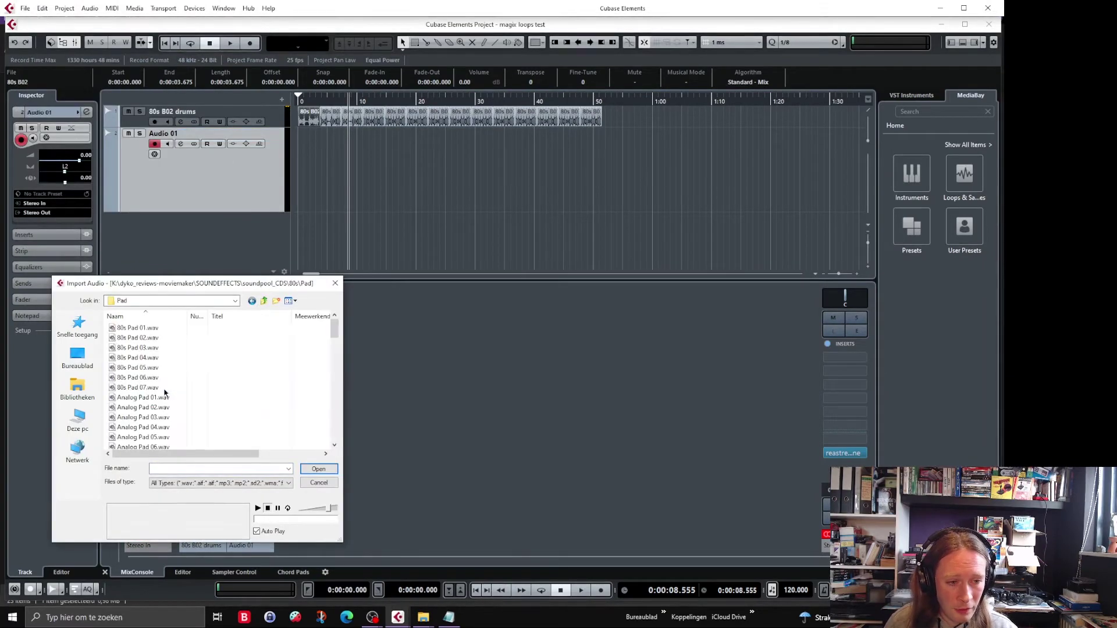
Preview 80s Pad 01 and 80s Pad 03 through 07, followed by Analog Pad 01.
{"action": "left_click", "coordinate": [155, 329]}
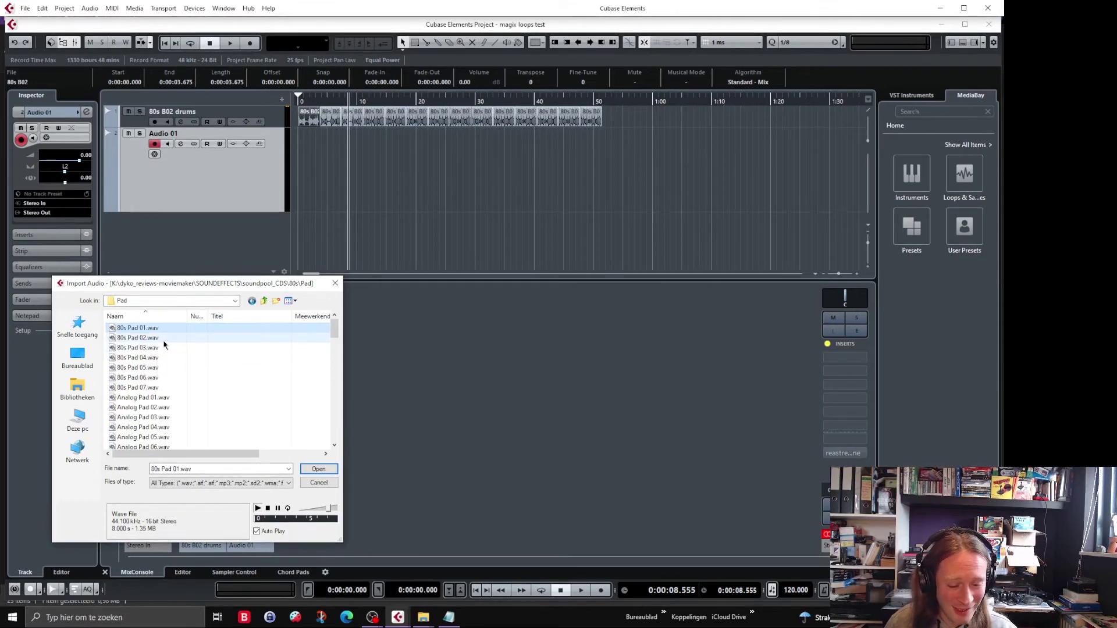
{"action": "left_click", "coordinate": [164, 347]}
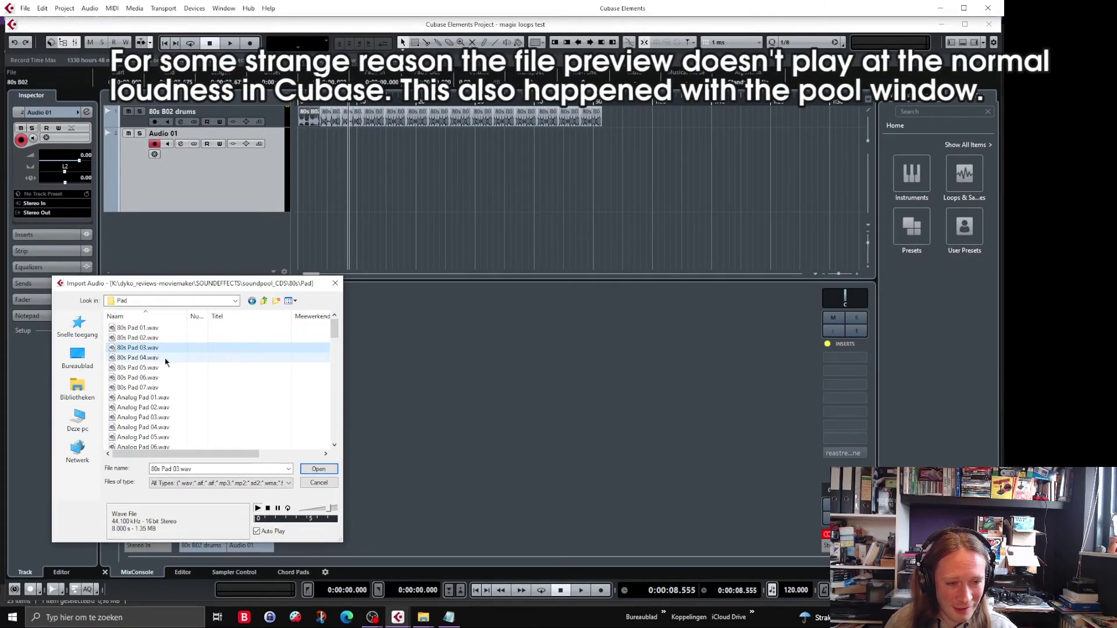
{"action": "left_click", "coordinate": [165, 359]}
{"action": "left_click", "coordinate": [166, 368]}
{"action": "left_click", "coordinate": [168, 377]}
{"action": "left_click", "coordinate": [169, 388]}
{"action": "left_click", "coordinate": [171, 398]}
{"action": "scroll", "coordinate": [180, 398], "scroll_direction": "down", "scroll_amount": 1}
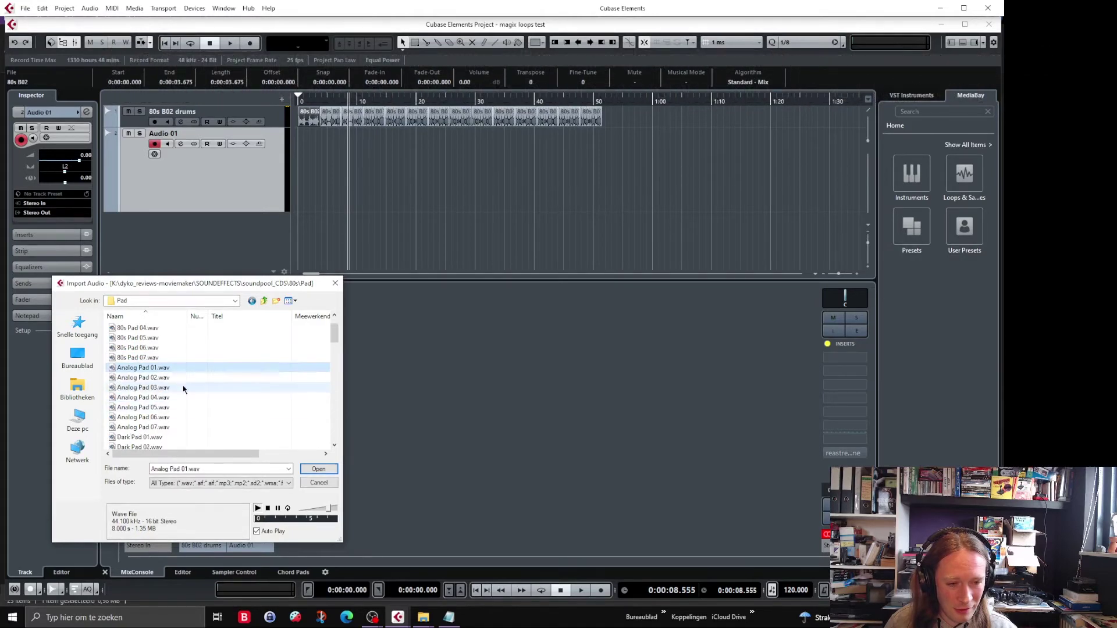
Preview Analog Pad 02, 04 and 06, Dark Pad 01 and Sweep Pad 07 from the Pad folder.
{"action": "left_click", "coordinate": [186, 378]}
{"action": "left_click", "coordinate": [183, 400]}
{"action": "left_click", "coordinate": [180, 419]}
{"action": "left_click", "coordinate": [174, 437]}
{"action": "scroll", "coordinate": [171, 431], "scroll_direction": "down", "scroll_amount": 2}
{"action": "left_click", "coordinate": [164, 389]}
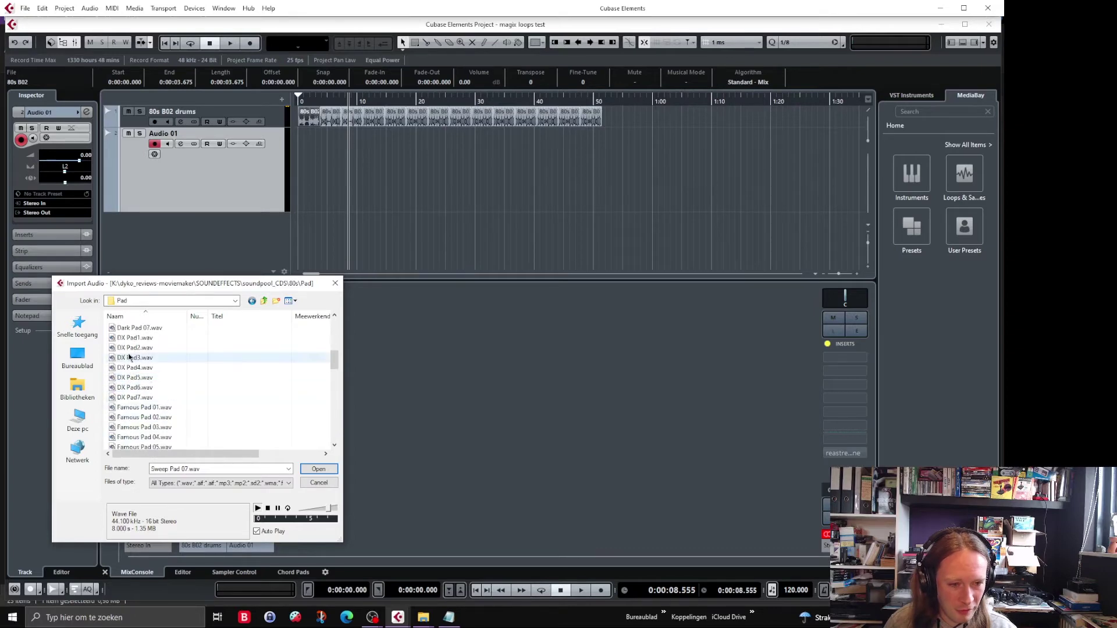
Place 80s Pad 01.wav at the beginning of the Audio 01 track and close the audio import.
{"action": "scroll", "coordinate": [132, 356], "scroll_direction": "up", "scroll_amount": 7}
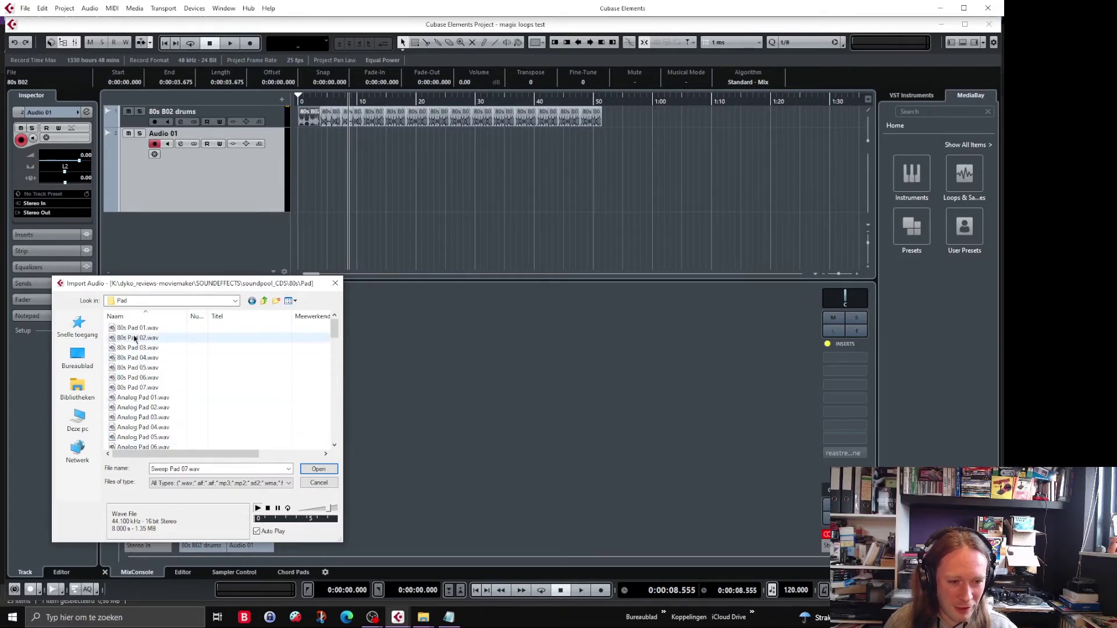
{"action": "left_click_drag", "start_coordinate": [134, 328], "coordinate": [300, 177]}
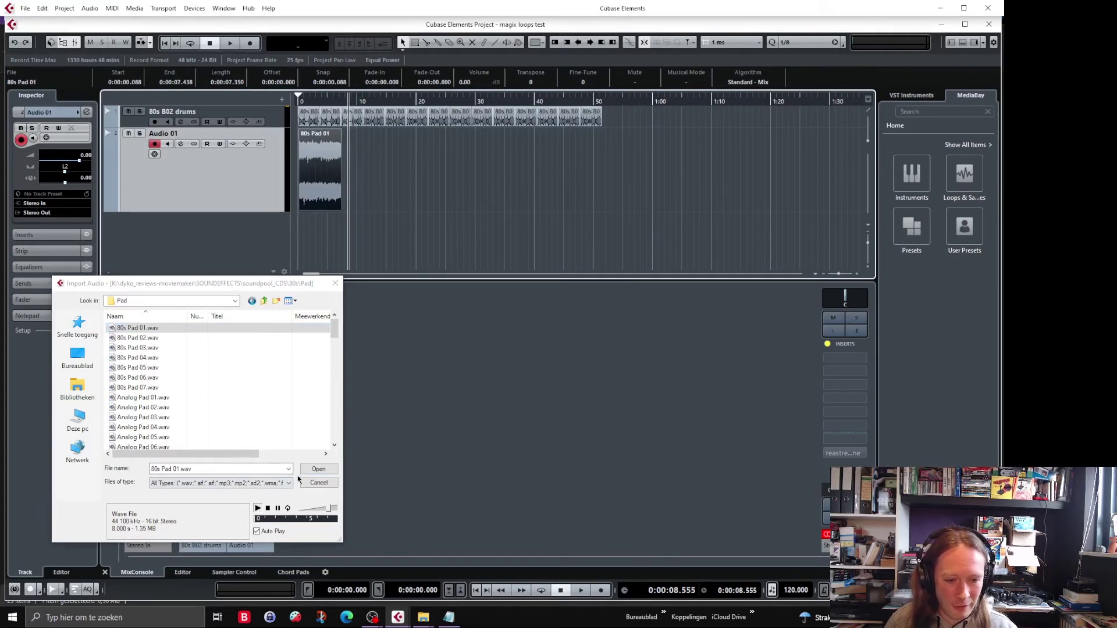
{"action": "left_click", "coordinate": [335, 283]}
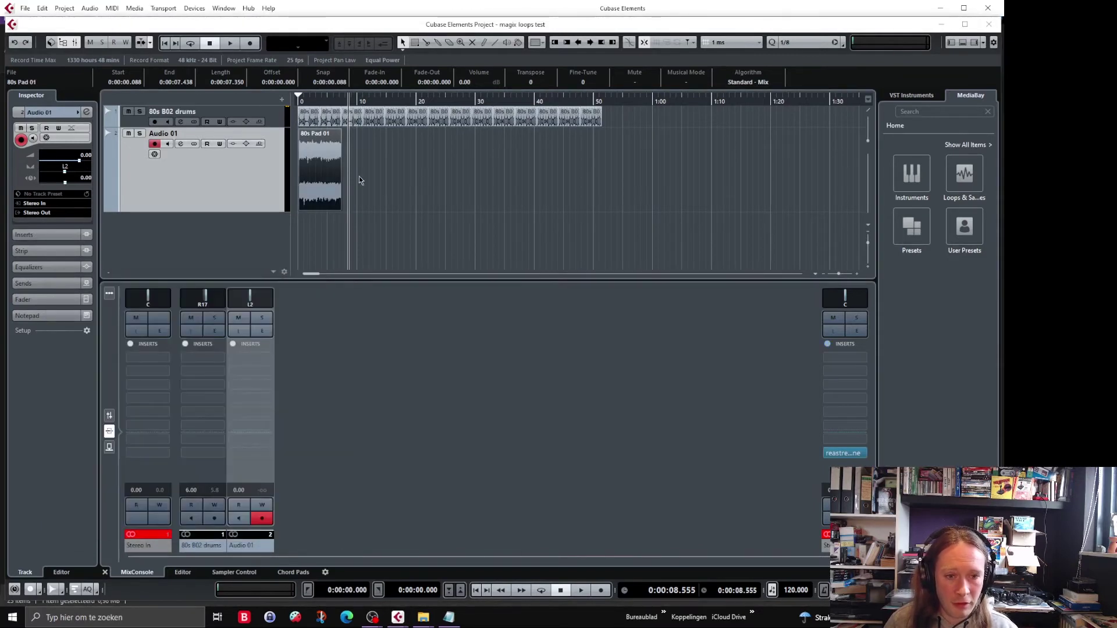
Repeat 80s Pad 01 three more times up to about 0:29 and compare the last copy's end with the drums.
{"action": "left_click_drag", "start_coordinate": [341, 171], "coordinate": [442, 179]}
{"action": "left_click", "coordinate": [469, 101]}
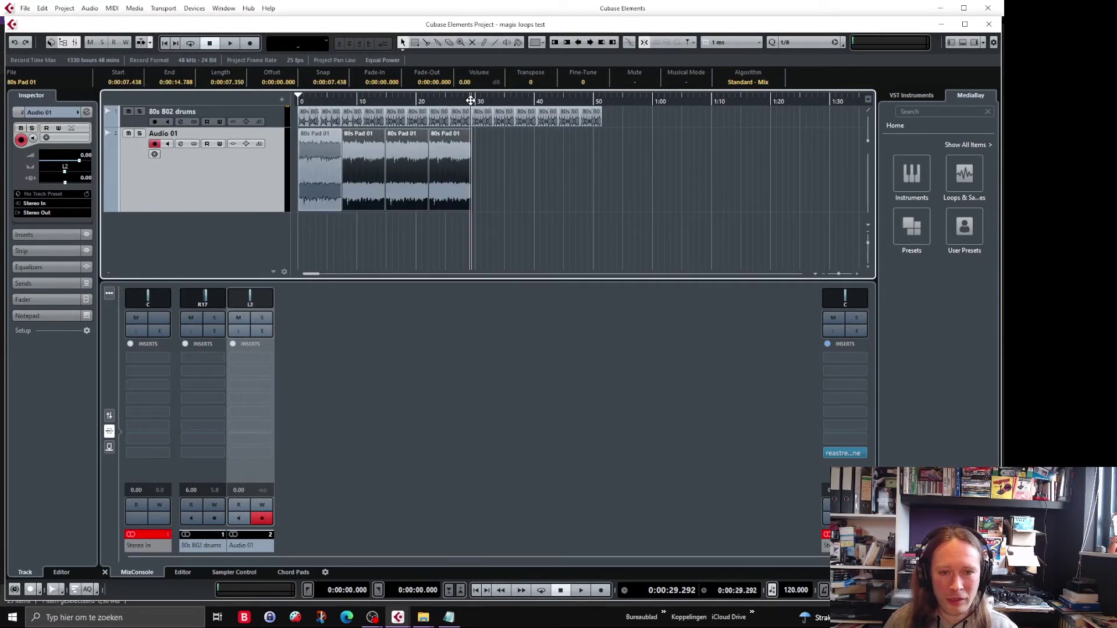
{"action": "left_click", "coordinate": [858, 274]}
{"action": "left_click", "coordinate": [859, 277]}
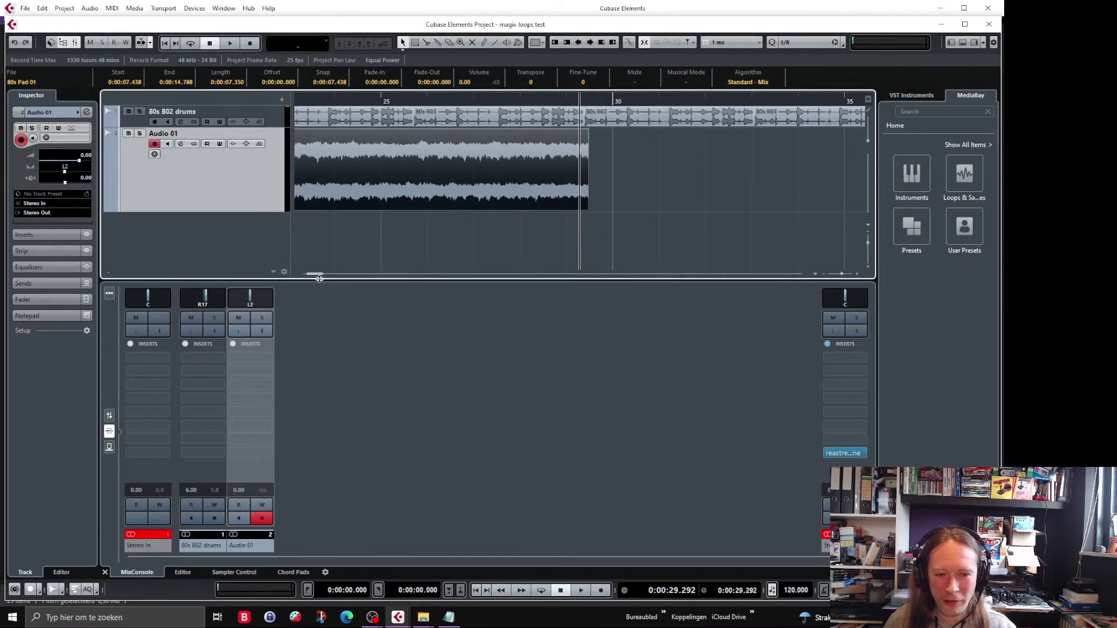
Nudge the first 80s Pad 01 event closer to the project start and delete the copy directly after it.
{"action": "left_click_drag", "start_coordinate": [318, 274], "coordinate": [305, 276]}
{"action": "left_click_drag", "start_coordinate": [426, 191], "coordinate": [425, 192]}
{"action": "left_click", "coordinate": [671, 186]}
{"action": "key", "text": "Delete"}
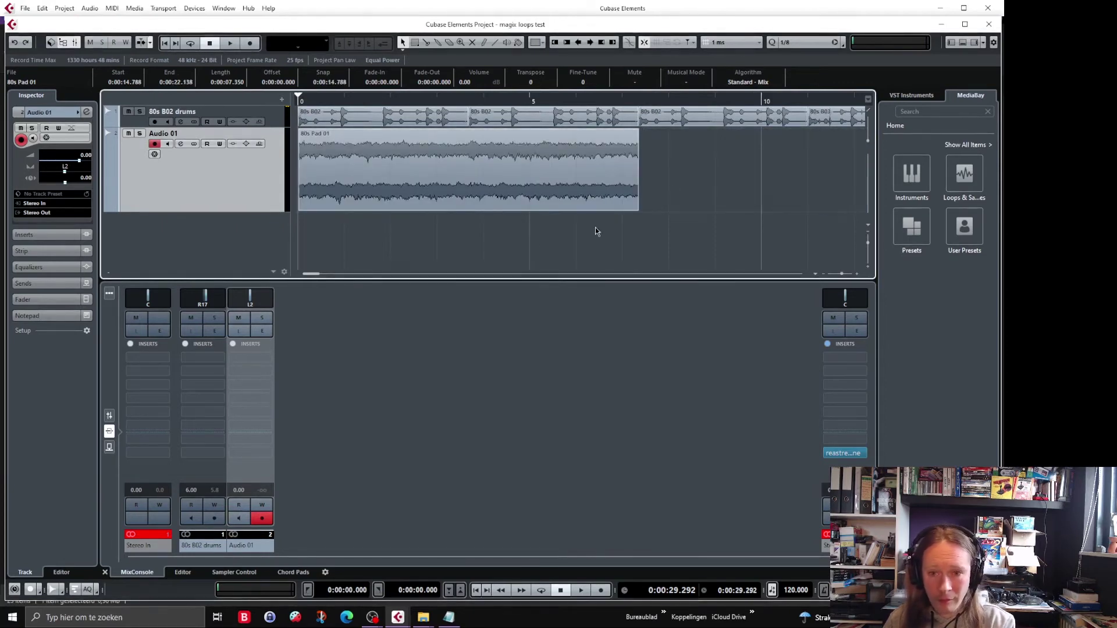
Delete the two remaining 80s Pad 01 copies, keeping only the first pad event on Audio 01.
{"action": "left_click_drag", "start_coordinate": [320, 275], "coordinate": [316, 277]}
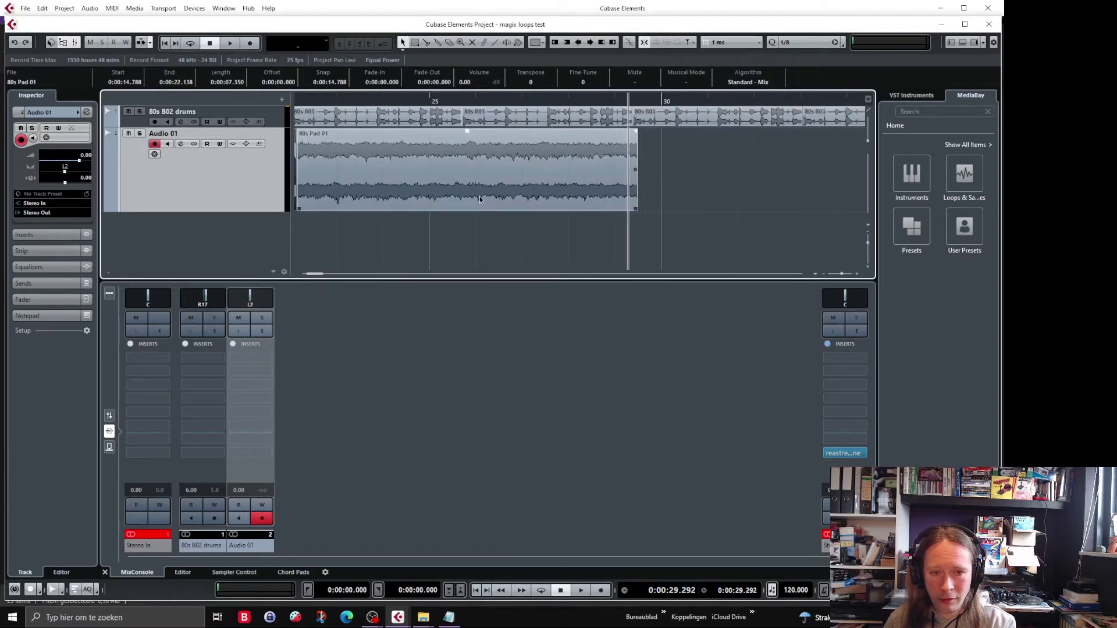
{"action": "key", "text": "Delete"}
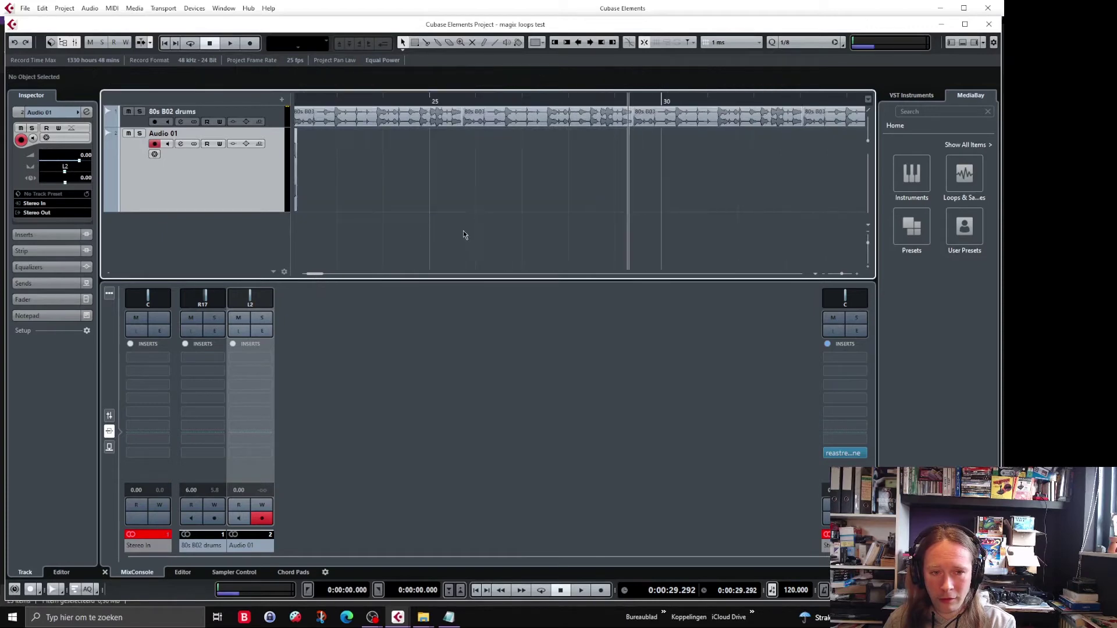
{"action": "left_click", "coordinate": [824, 274]}
{"action": "left_click", "coordinate": [824, 274]}
{"action": "left_click", "coordinate": [824, 274]}
{"action": "left_click", "coordinate": [824, 275]}
{"action": "left_click", "coordinate": [824, 274]}
{"action": "left_click", "coordinate": [824, 274]}
{"action": "left_click", "coordinate": [824, 274]}
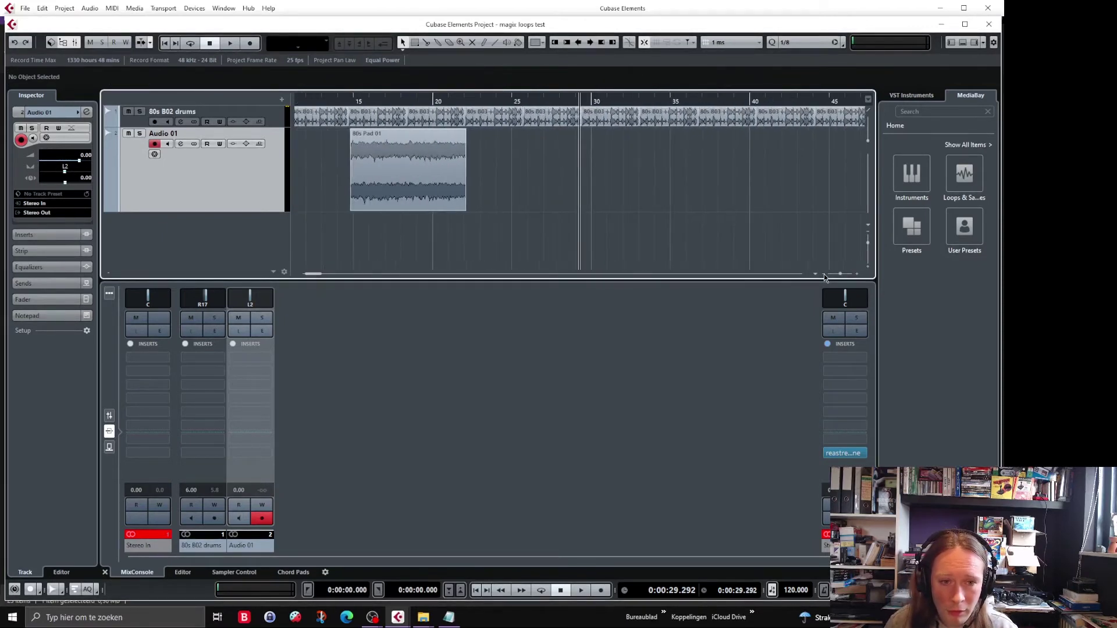
{"action": "left_click", "coordinate": [824, 274]}
{"action": "left_click", "coordinate": [424, 153]}
{"action": "key", "text": "Delete"}
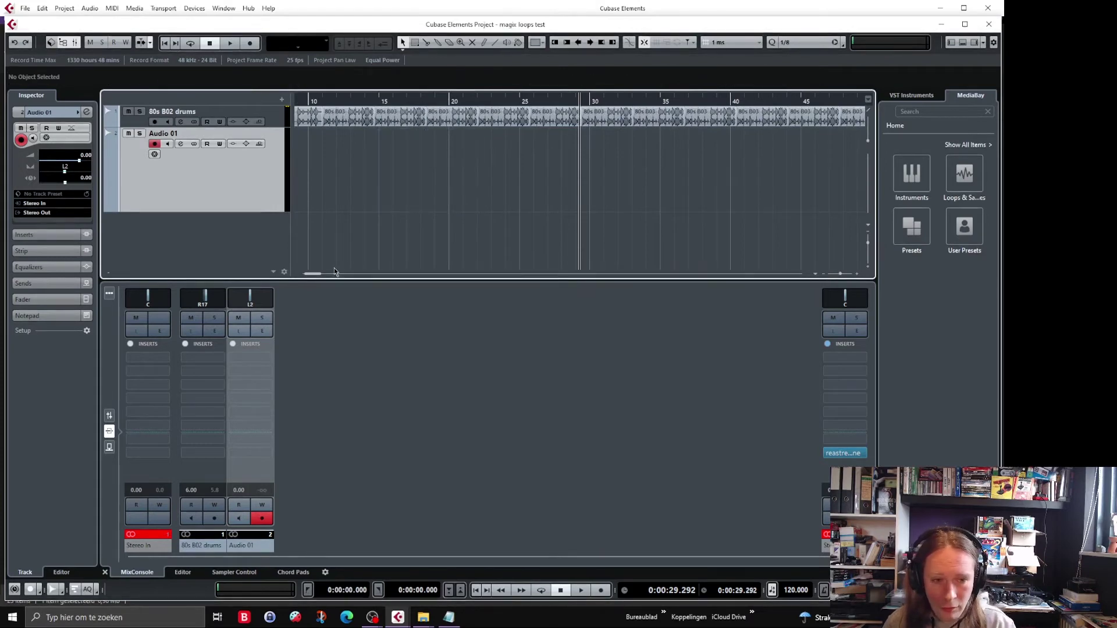
Align 80s Pad 01 with the project start, repeat it twice more, and put the cursor at the last copy's end, about 0:21.998.
{"action": "left_click_drag", "start_coordinate": [312, 275], "coordinate": [307, 277]}
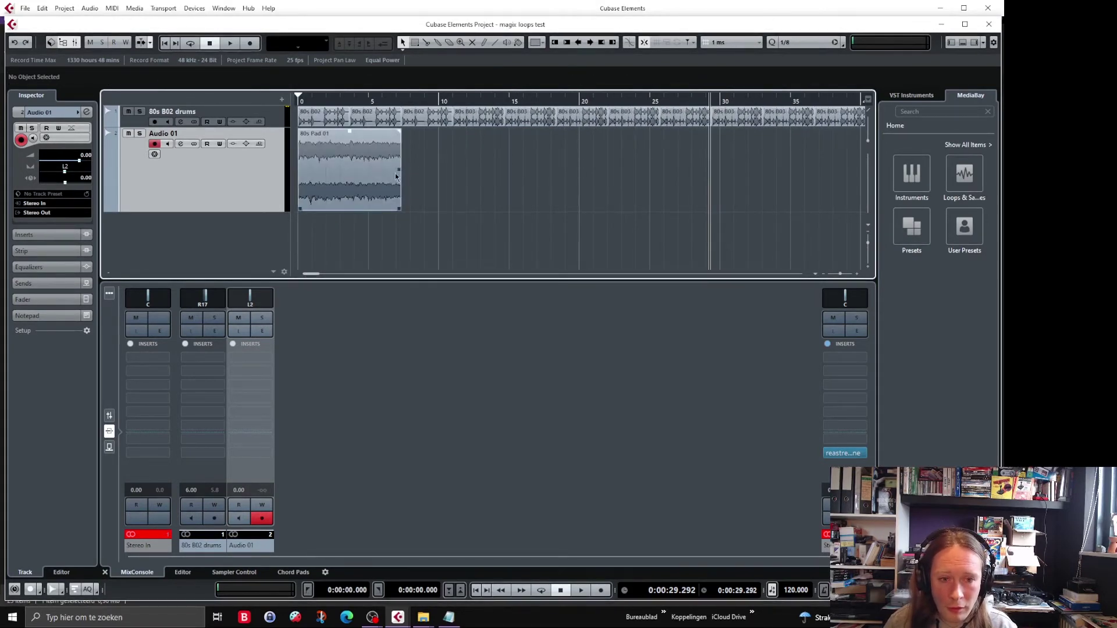
{"action": "left_click", "coordinate": [372, 182]}
{"action": "key", "text": "Home"}
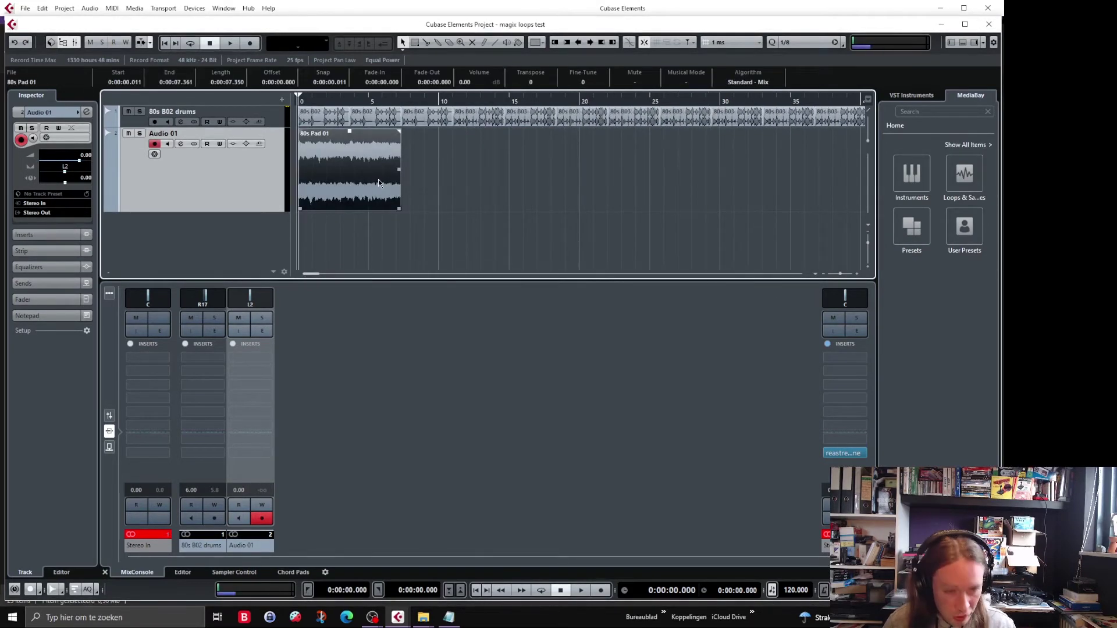
{"action": "left_click_drag", "start_coordinate": [378, 179], "coordinate": [571, 181]}
{"action": "left_click", "coordinate": [607, 99]}
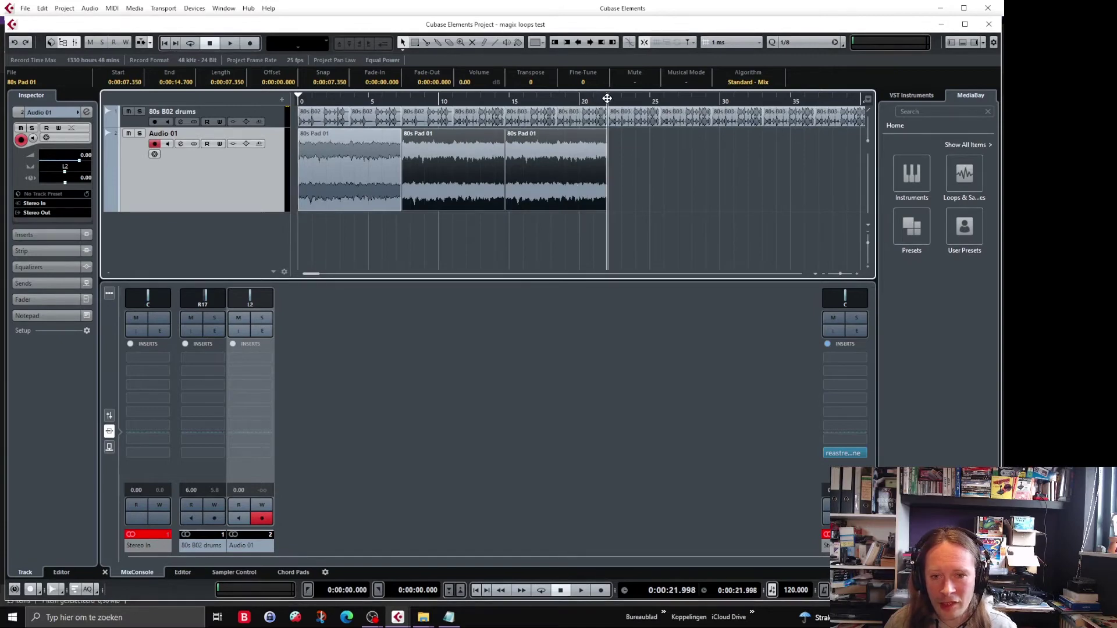
{"action": "left_click", "coordinate": [856, 273]}
{"action": "left_click", "coordinate": [858, 274]}
{"action": "left_click", "coordinate": [858, 275]}
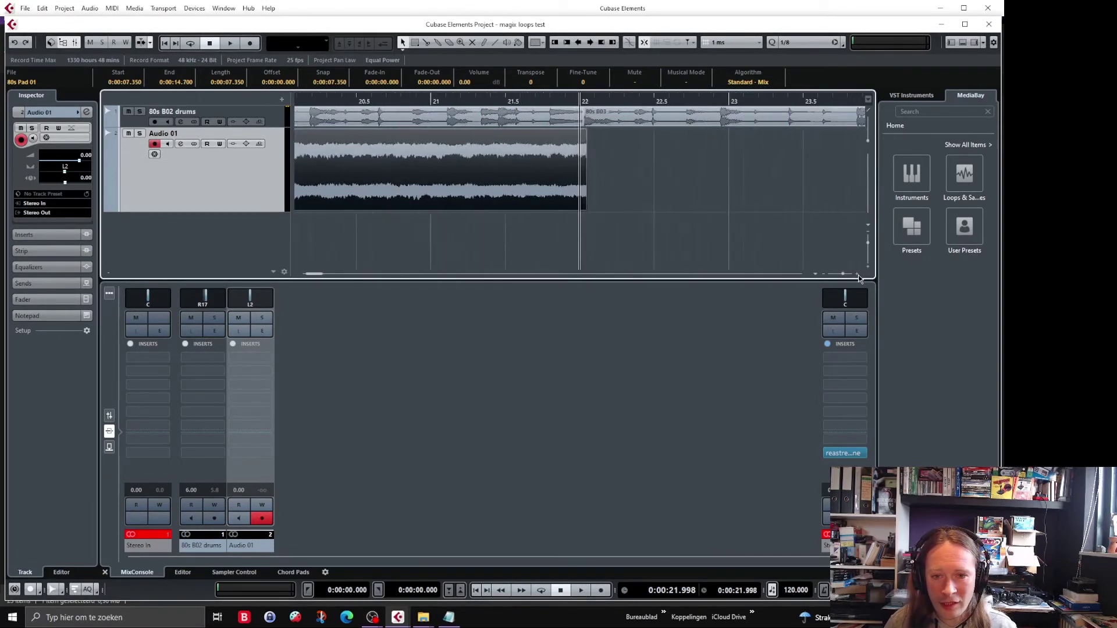
{"action": "left_click", "coordinate": [858, 274]}
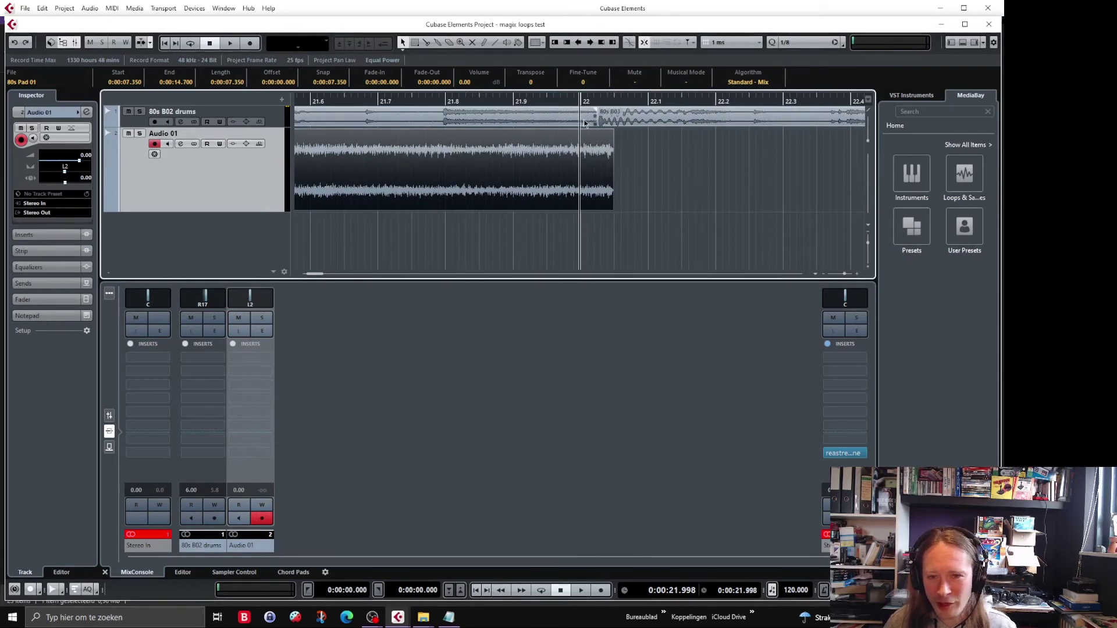
{"action": "left_click", "coordinate": [840, 274]}
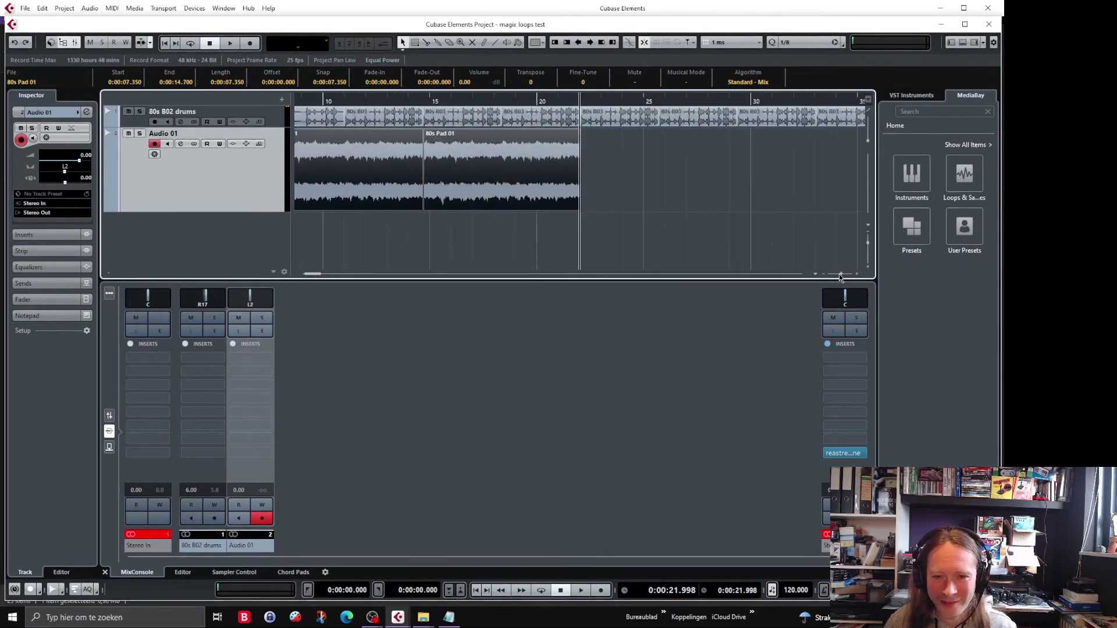
{"action": "left_click", "coordinate": [840, 274]}
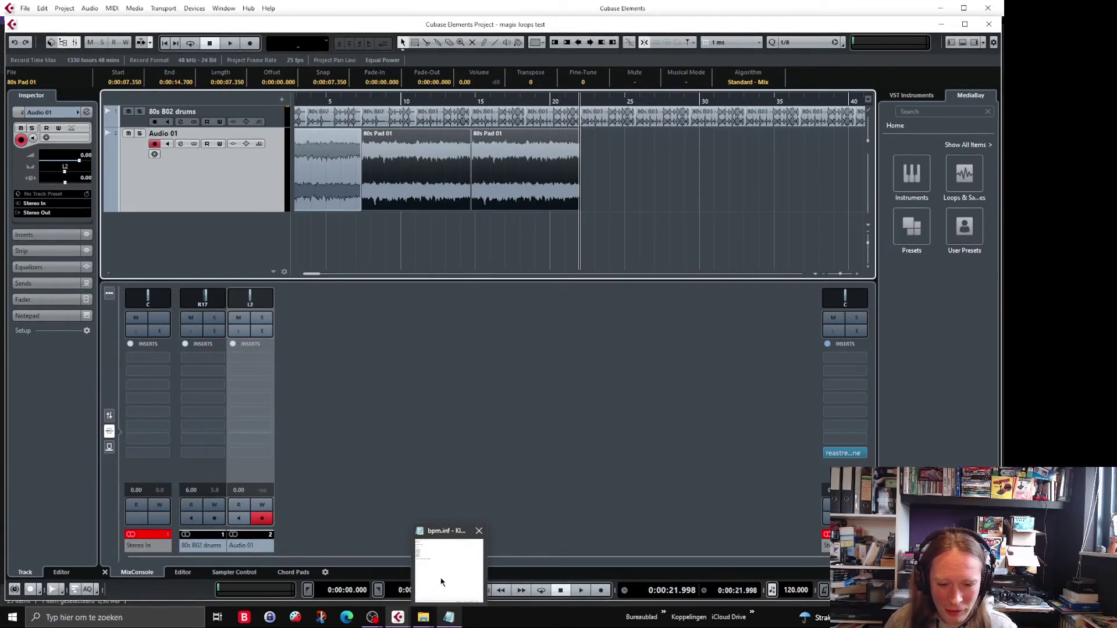
Import Analog Pad 01.wav at the cursor on Audio 01 and repeat it three more times to the end of the drums.
{"action": "mouse_move", "coordinate": [394, 622]}
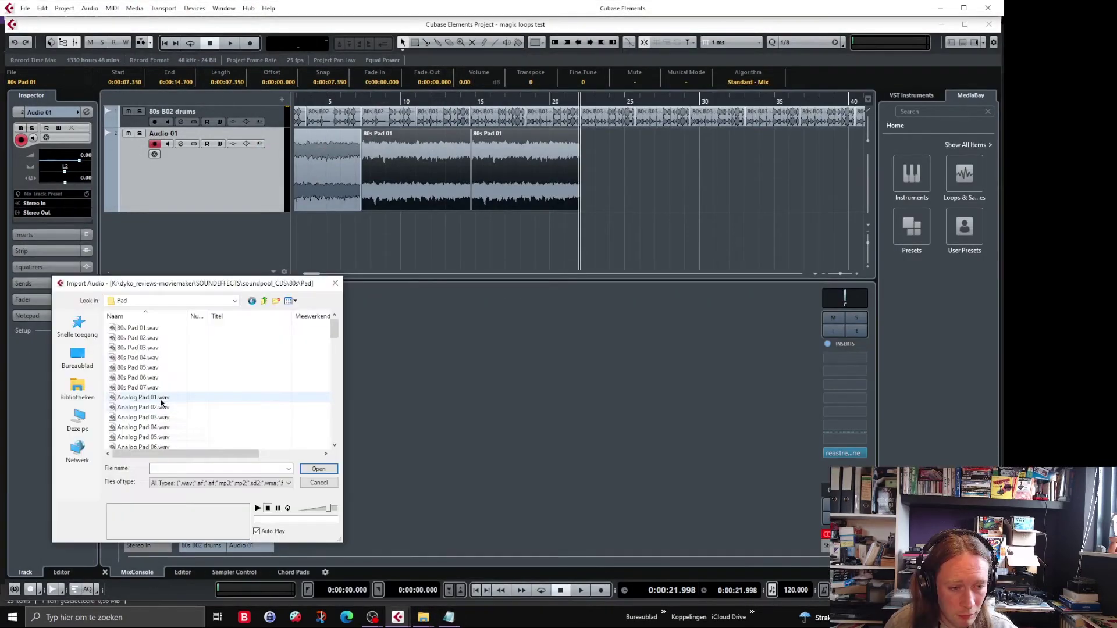
{"action": "left_click", "coordinate": [162, 402]}
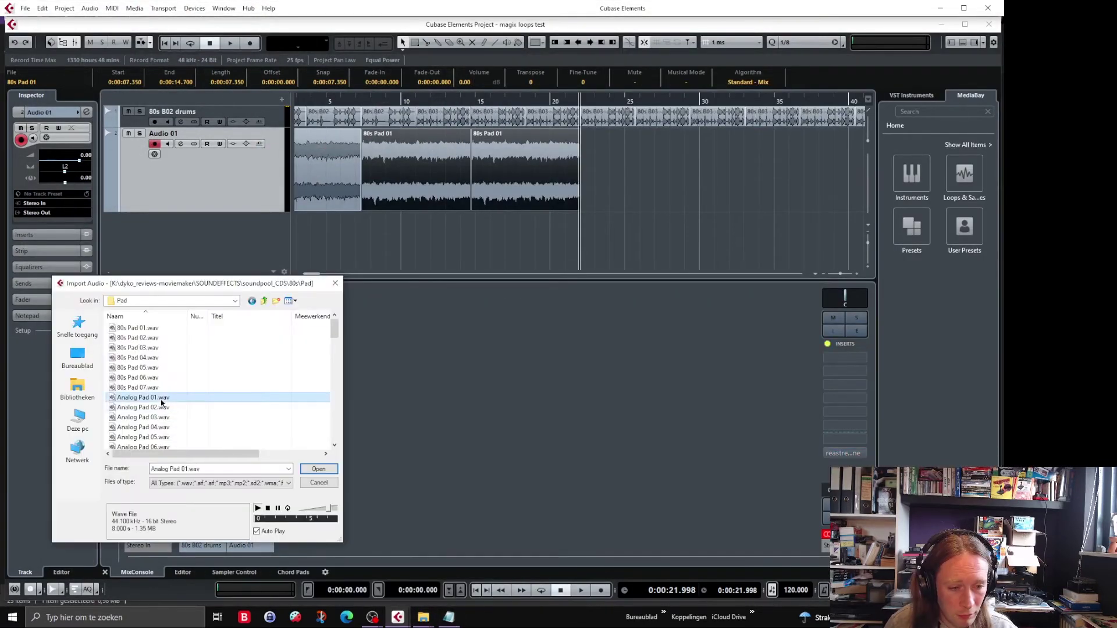
{"action": "left_click", "coordinate": [312, 472]}
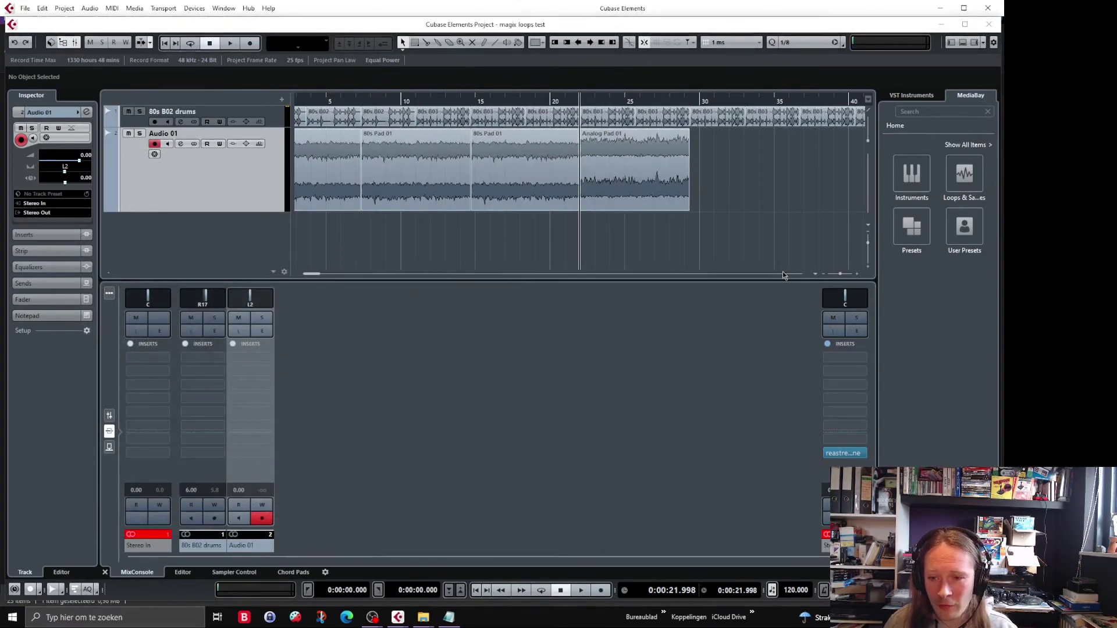
{"action": "left_click", "coordinate": [824, 275]}
{"action": "left_click", "coordinate": [826, 277]}
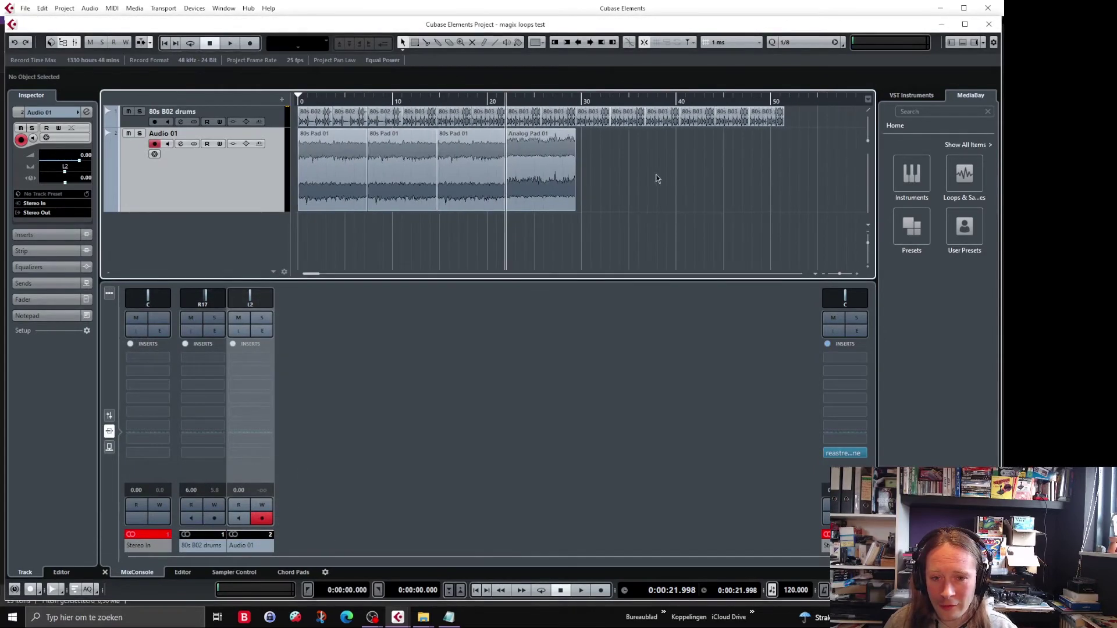
{"action": "left_click_drag", "start_coordinate": [573, 173], "coordinate": [761, 171]}
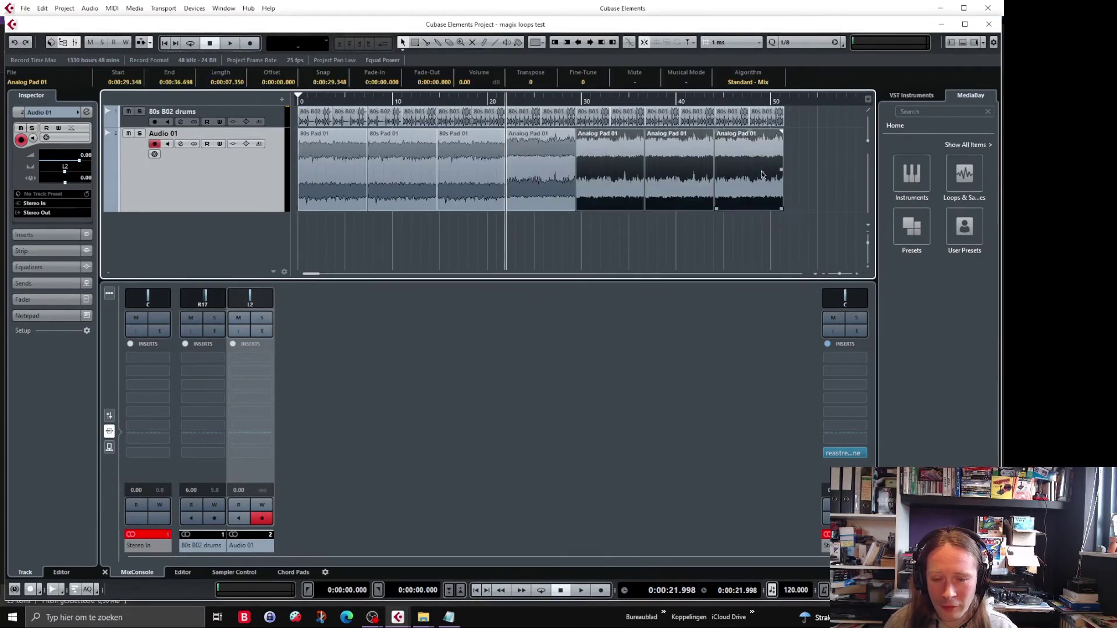
Play the combined drums and pads from the project start to about 0:30.
{"action": "key", "text": "Home"}
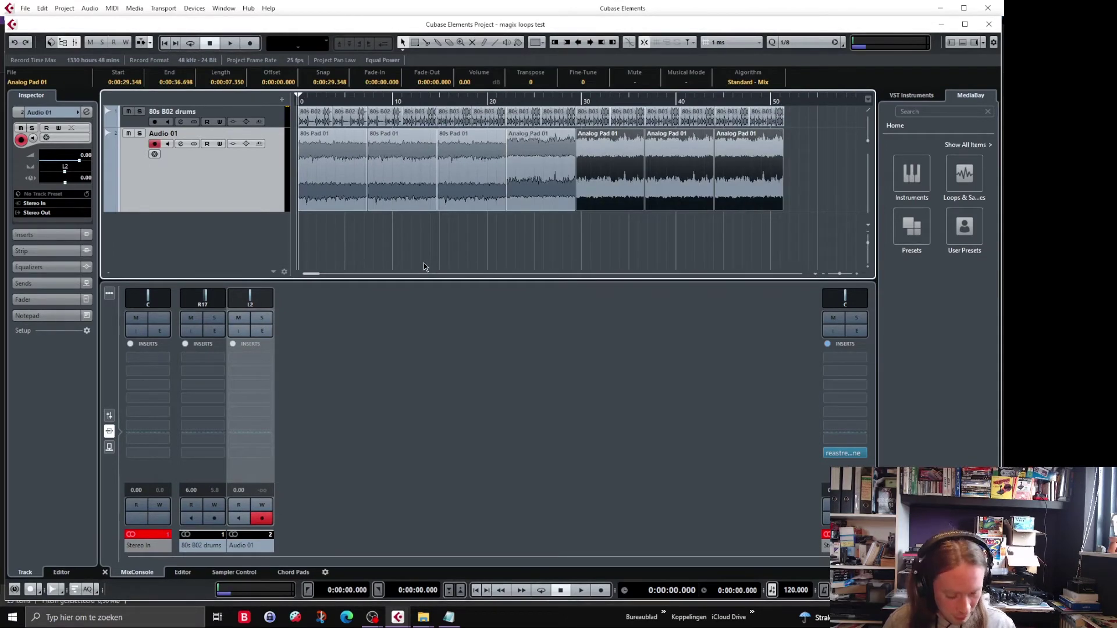
{"action": "key", "text": "space"}
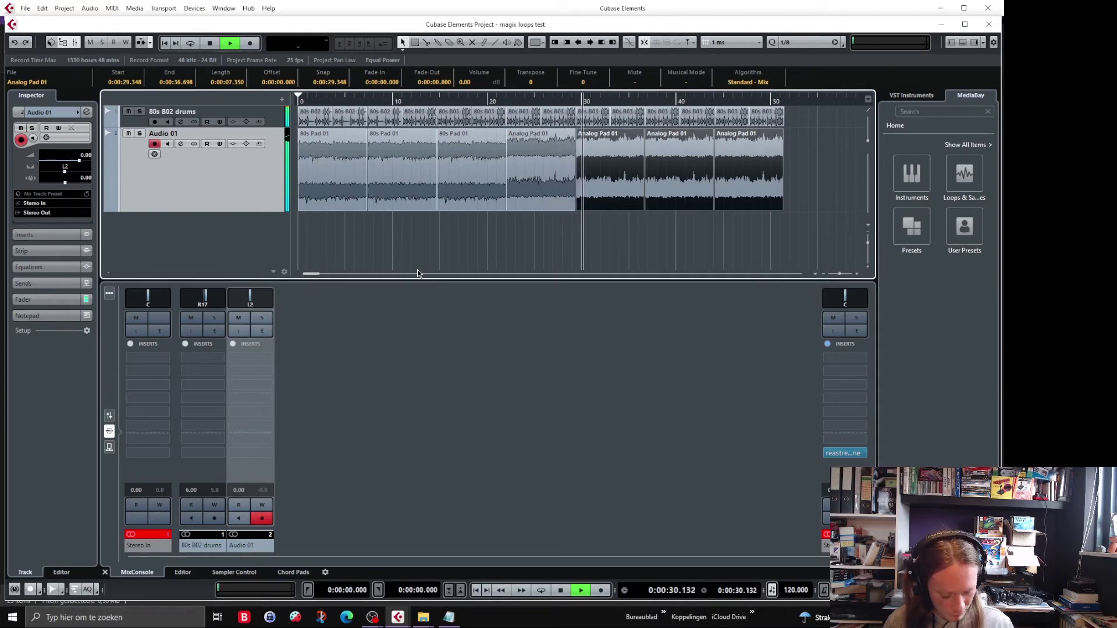
{"action": "key", "text": "space"}
Set the cursor to about 0:14.677 and examine how the third pad loop's start lines up with the drums.
{"action": "left_click_drag", "start_coordinate": [443, 104], "coordinate": [436, 101]}
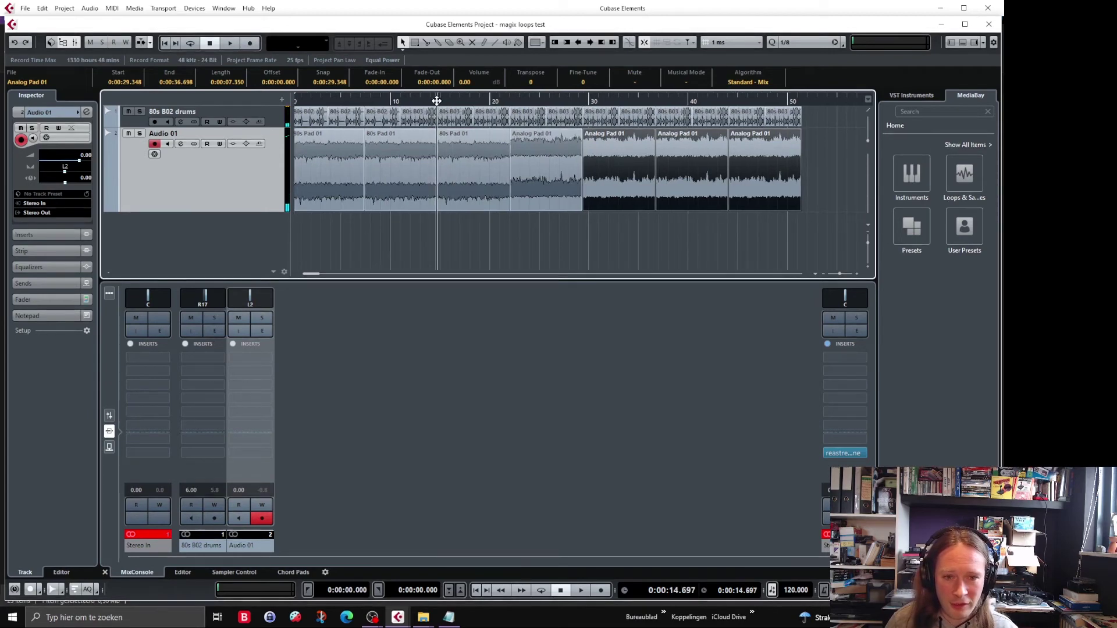
{"action": "left_click", "coordinate": [857, 275]}
{"action": "left_click", "coordinate": [857, 275]}
{"action": "left_click", "coordinate": [857, 275]}
{"action": "left_click", "coordinate": [857, 276]}
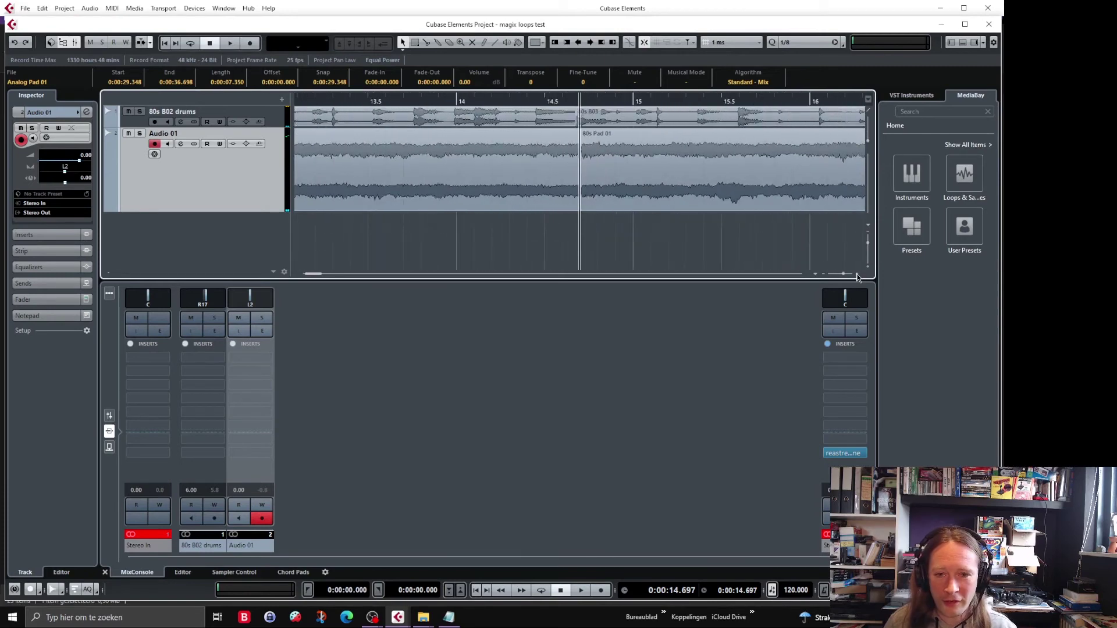
{"action": "left_click_drag", "start_coordinate": [577, 104], "coordinate": [576, 104]}
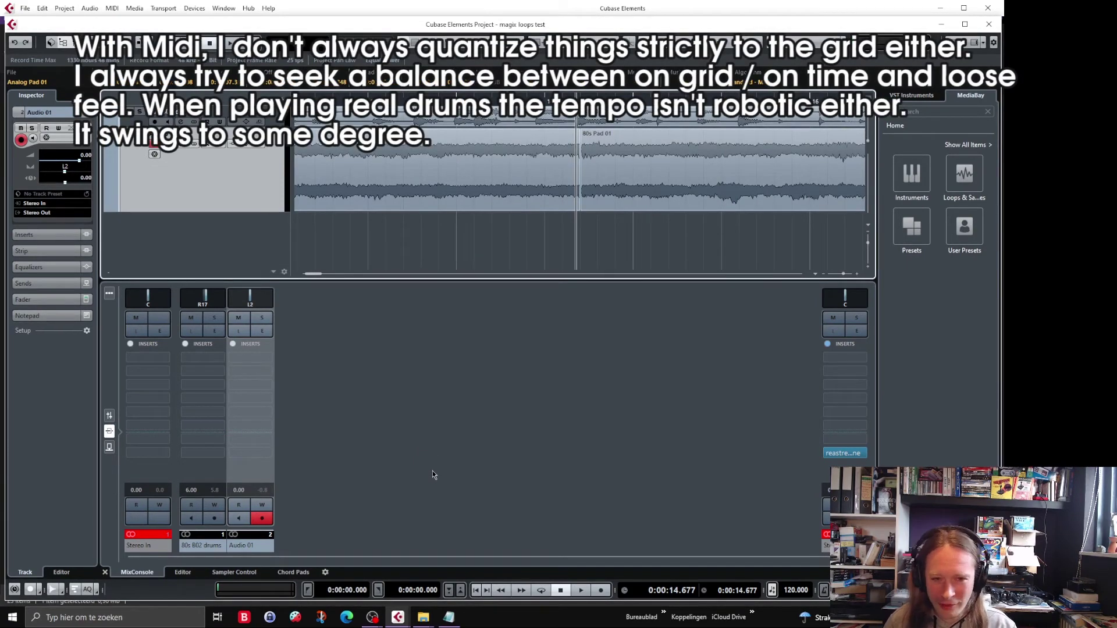
Start another audio file import and browse to the Keys folder of the 80s soundpool.
{"action": "left_click", "coordinate": [25, 8]}
{"action": "mouse_move", "coordinate": [91, 136]}
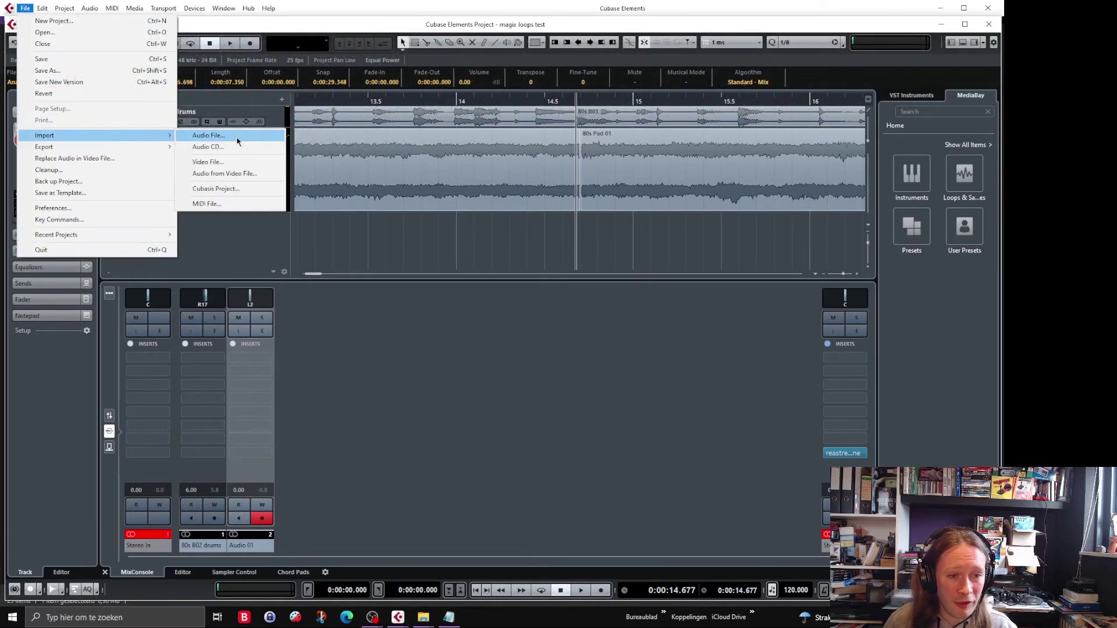
{"action": "left_click", "coordinate": [210, 135]}
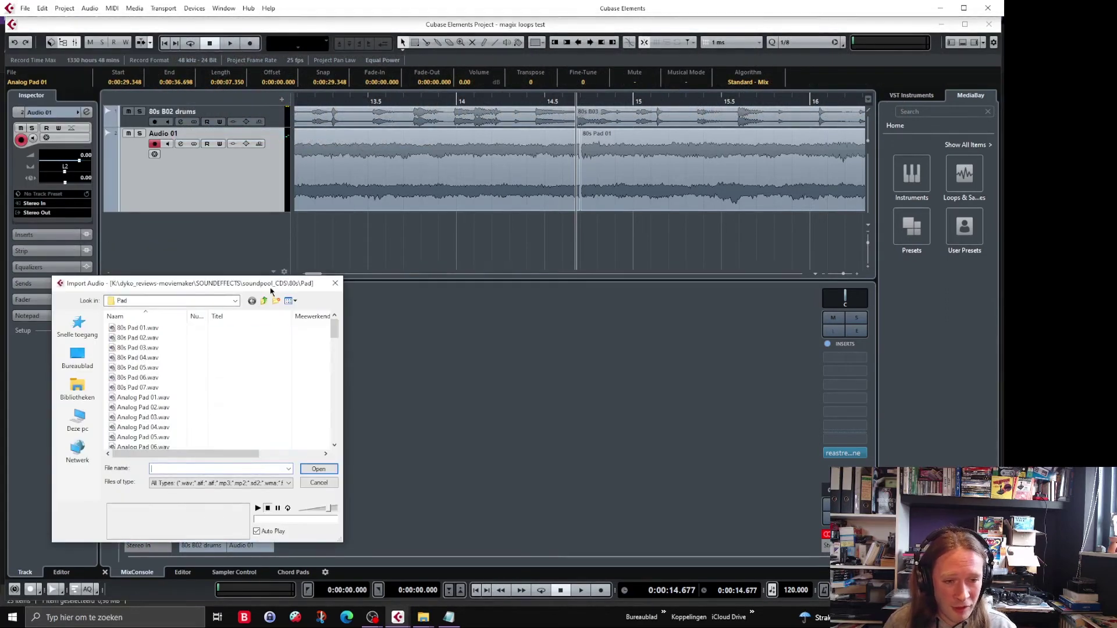
{"action": "left_click", "coordinate": [264, 301]}
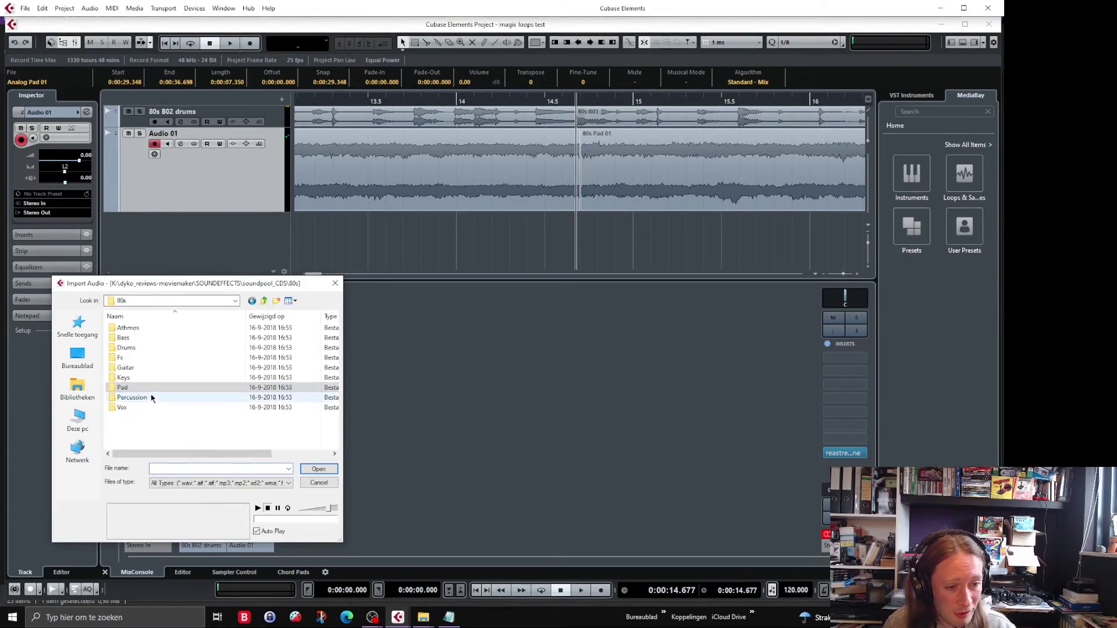
{"action": "double_click", "coordinate": [133, 377]}
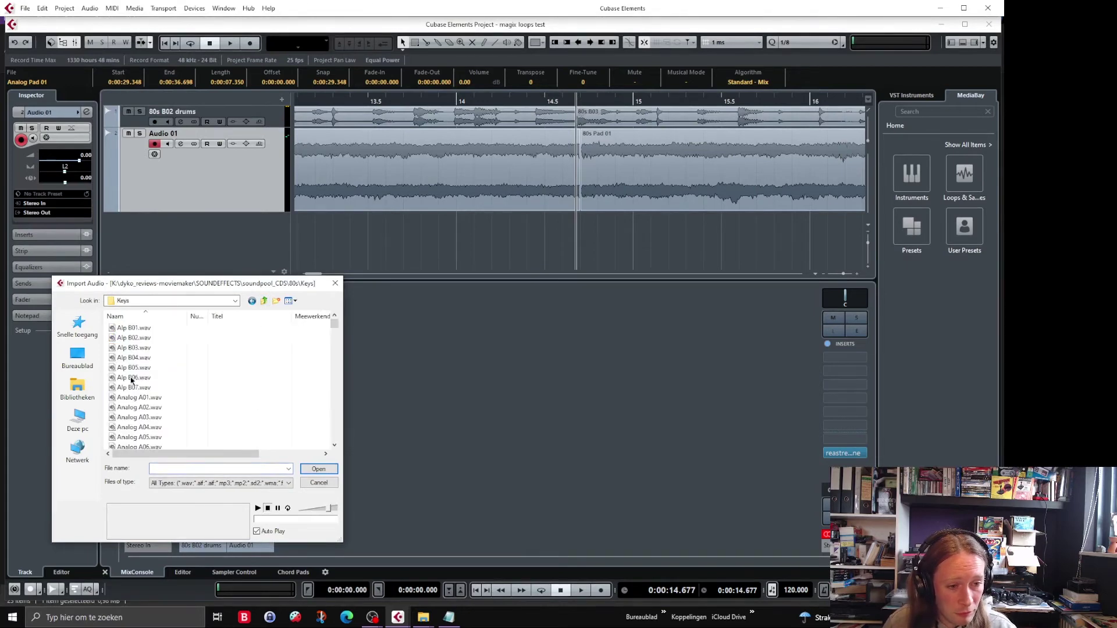
Preview the Keys loops Alp B01, B02 and B04, Analog A01, and a selection of the following ones up to Bleeps 03.
{"action": "left_click", "coordinate": [142, 328]}
{"action": "left_click", "coordinate": [138, 339]}
{"action": "left_click", "coordinate": [137, 357]}
{"action": "left_click", "coordinate": [153, 398]}
{"action": "scroll", "coordinate": [187, 419], "scroll_direction": "down", "scroll_amount": 1}
{"action": "left_click", "coordinate": [172, 420]}
{"action": "scroll", "coordinate": [170, 423], "scroll_direction": "down", "scroll_amount": 2}
{"action": "left_click", "coordinate": [162, 419]}
{"action": "scroll", "coordinate": [162, 421], "scroll_direction": "down", "scroll_amount": 2}
{"action": "left_click", "coordinate": [163, 426]}
{"action": "scroll", "coordinate": [164, 426], "scroll_direction": "down", "scroll_amount": 2}
{"action": "left_click", "coordinate": [166, 427]}
{"action": "scroll", "coordinate": [166, 429], "scroll_direction": "down", "scroll_amount": 2}
{"action": "left_click", "coordinate": [165, 427]}
{"action": "scroll", "coordinate": [166, 433], "scroll_direction": "down", "scroll_amount": 2}
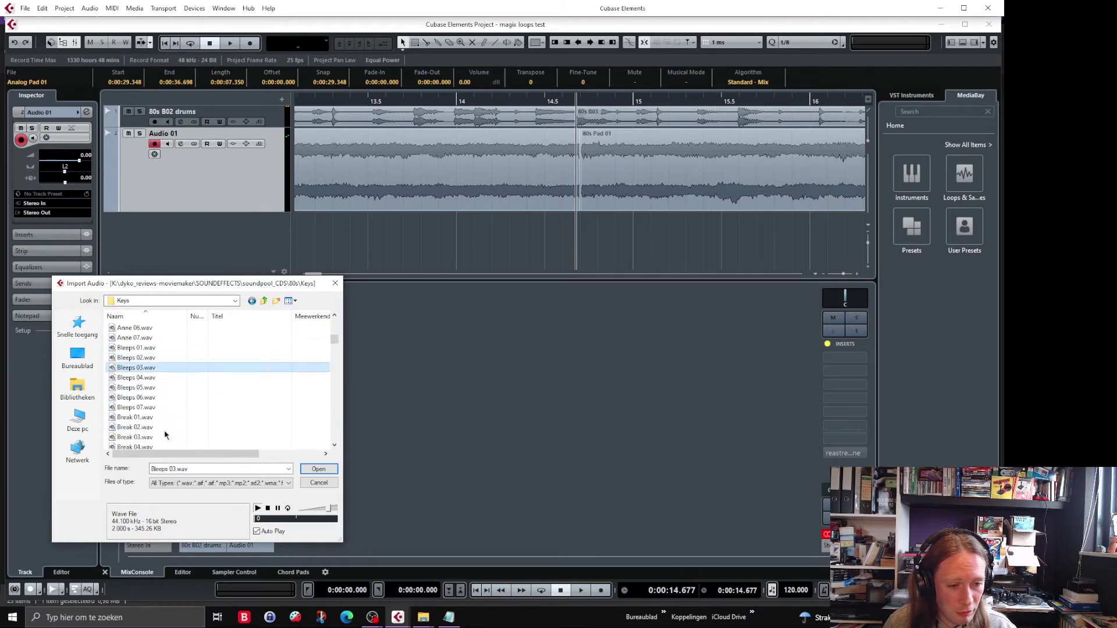
Preview the Keys loops Break 02, Break 06, cell 01 and cell 07.
{"action": "left_click", "coordinate": [165, 431]}
{"action": "scroll", "coordinate": [164, 431], "scroll_direction": "down", "scroll_amount": 2}
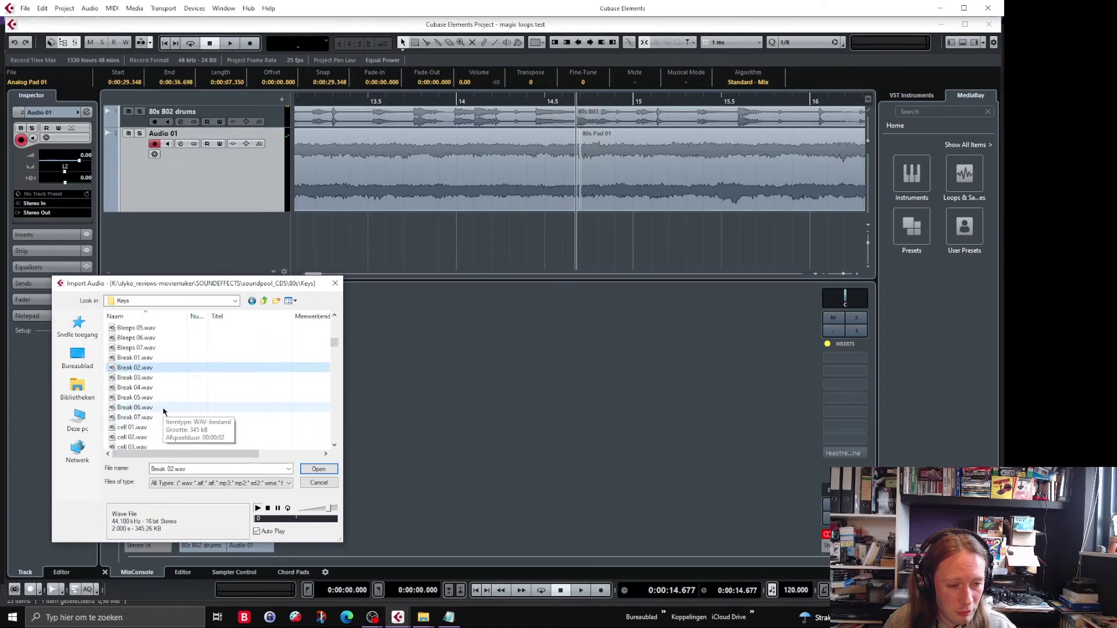
{"action": "left_click", "coordinate": [164, 409]}
{"action": "left_click", "coordinate": [162, 427]}
{"action": "scroll", "coordinate": [164, 432], "scroll_direction": "down", "scroll_amount": 2}
{"action": "left_click", "coordinate": [166, 429]}
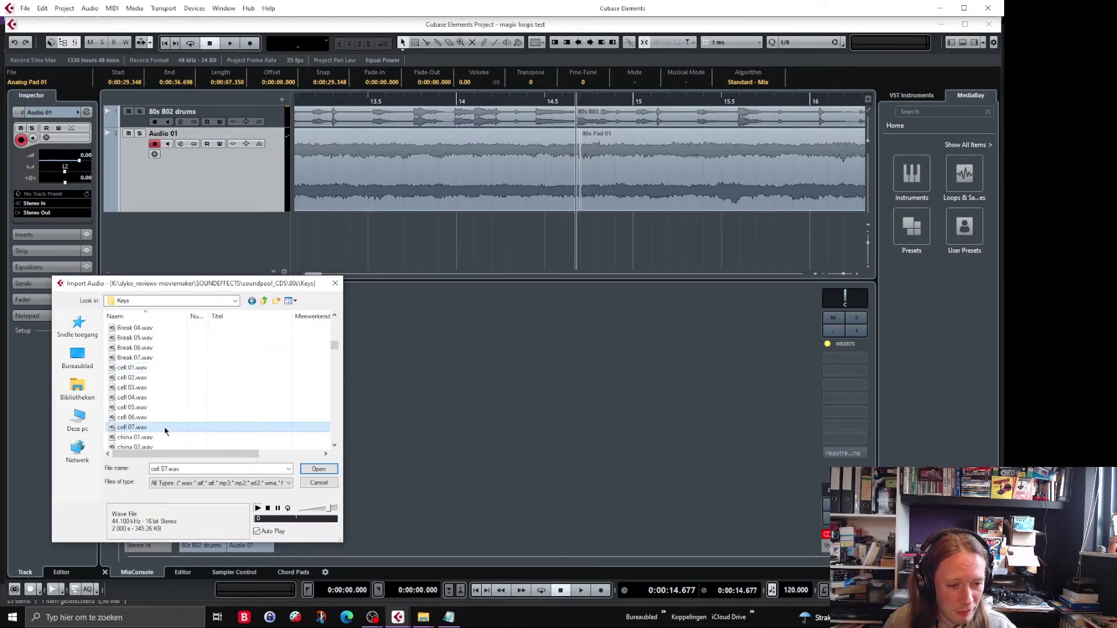
Preview further Keys loops up to CPX 15 02 and place CPX 15 02 on a new track below the pads at 0:14.677.
{"action": "scroll", "coordinate": [169, 433], "scroll_direction": "down", "scroll_amount": 1}
{"action": "left_click", "coordinate": [169, 431]}
{"action": "scroll", "coordinate": [168, 432], "scroll_direction": "down", "scroll_amount": 2}
{"action": "left_click", "coordinate": [169, 429]}
{"action": "scroll", "coordinate": [168, 429], "scroll_direction": "down", "scroll_amount": 1}
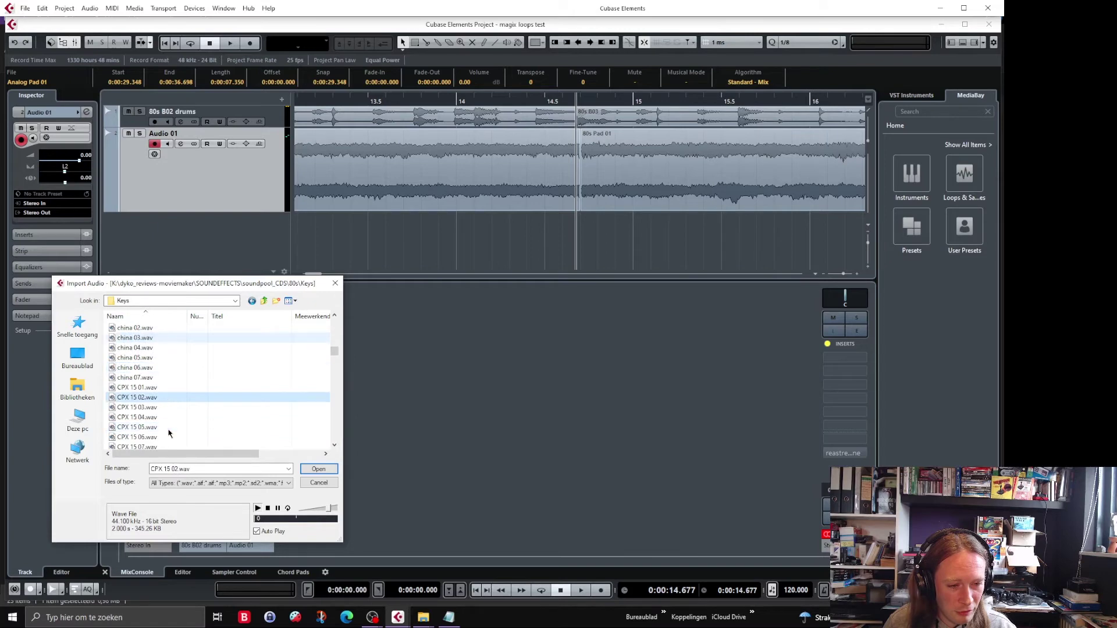
{"action": "left_click_drag", "start_coordinate": [117, 401], "coordinate": [581, 260]}
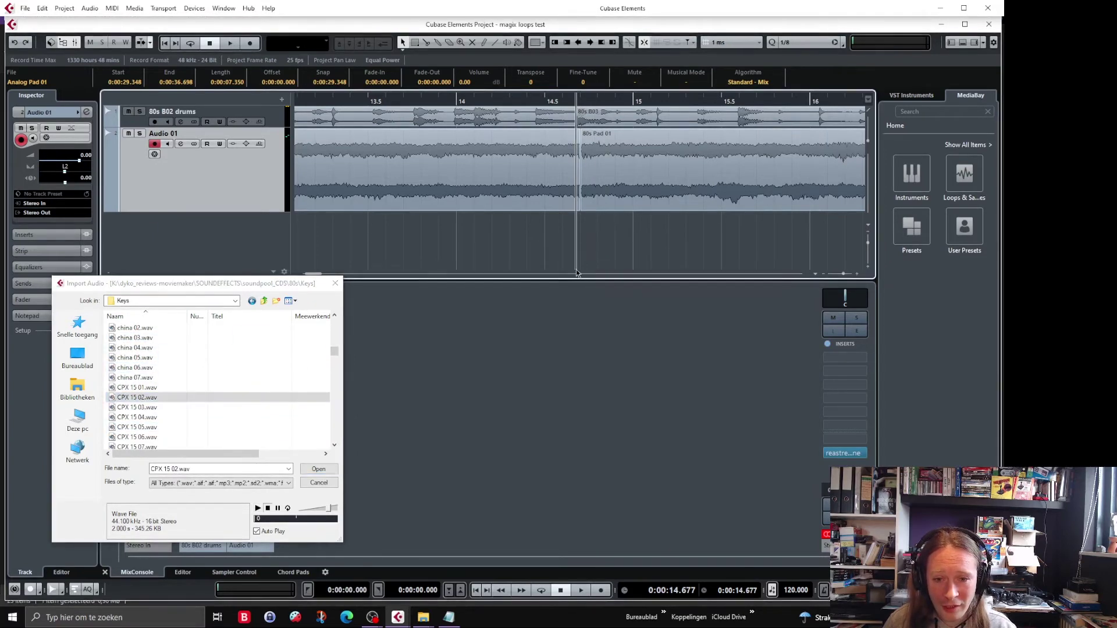
{"action": "left_click", "coordinate": [335, 283]}
Set the project cursor to about 0:16.563, just past the end of the CPX 15 02 loop.
{"action": "left_click", "coordinate": [825, 274]}
{"action": "left_click", "coordinate": [825, 275]}
{"action": "left_click", "coordinate": [825, 274]}
{"action": "left_click", "coordinate": [825, 274]}
{"action": "left_click", "coordinate": [825, 274]}
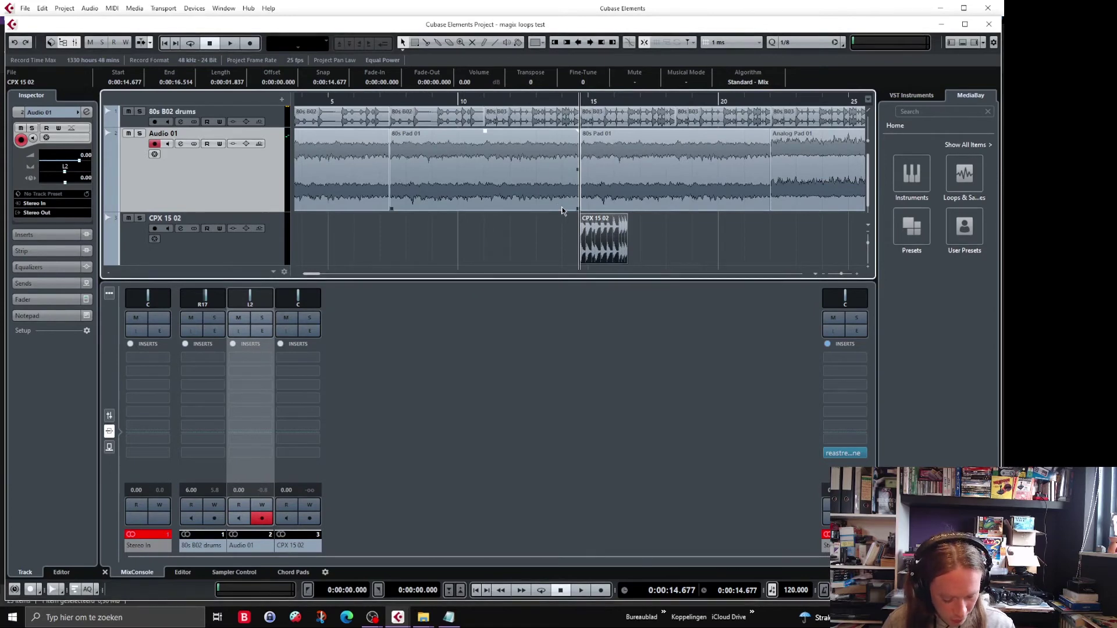
{"action": "left_click_drag", "start_coordinate": [623, 106], "coordinate": [630, 106]}
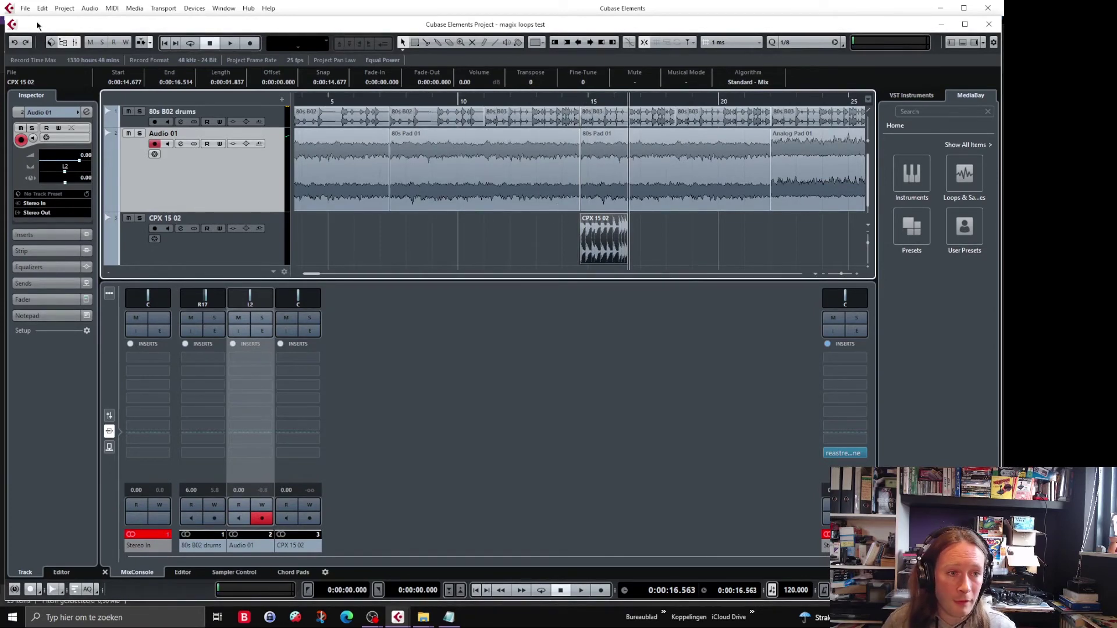
Start another audio file import, preview Dark Pad 07, and switch from the Pad folder to the Keys folder.
{"action": "left_click", "coordinate": [25, 8]}
{"action": "mouse_move", "coordinate": [145, 139]}
{"action": "left_click", "coordinate": [228, 143]}
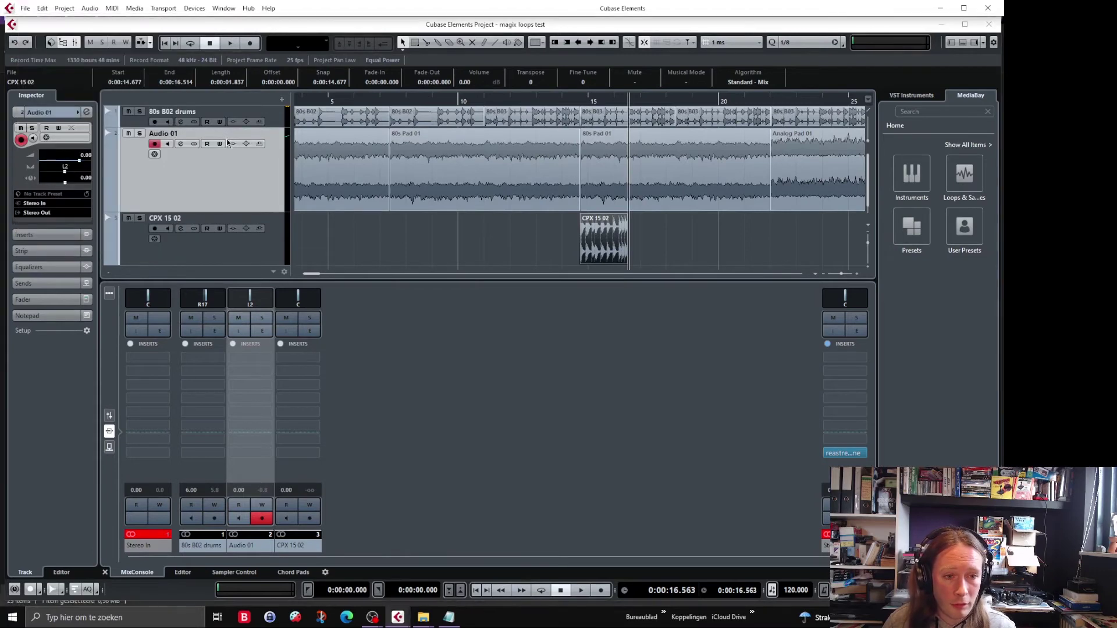
{"action": "left_click", "coordinate": [139, 428]}
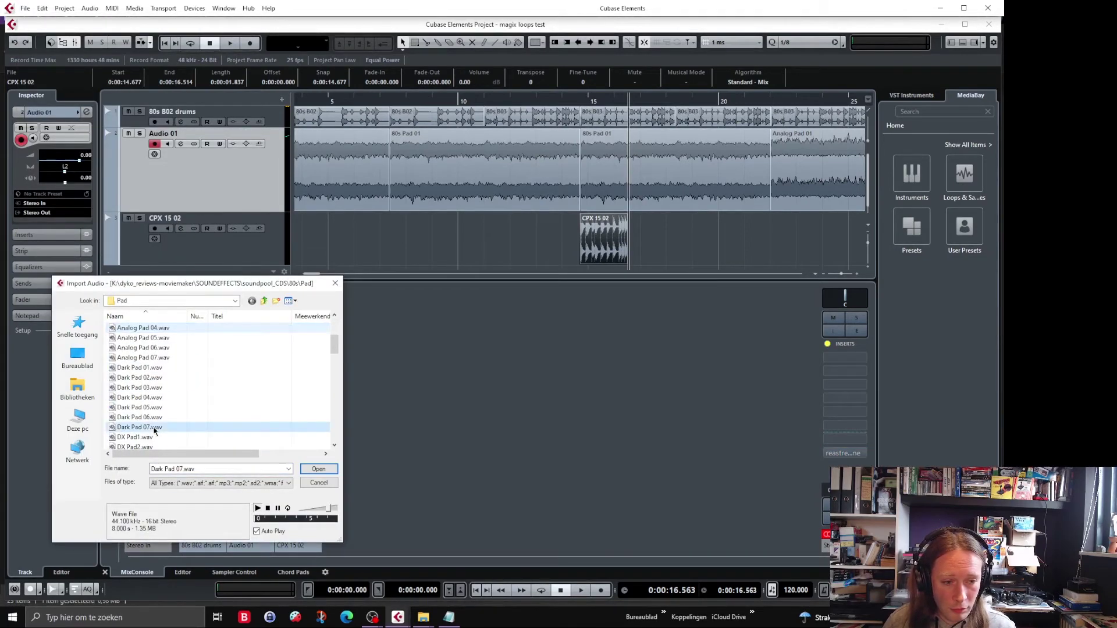
{"action": "scroll", "coordinate": [153, 431], "scroll_direction": "down", "scroll_amount": 3}
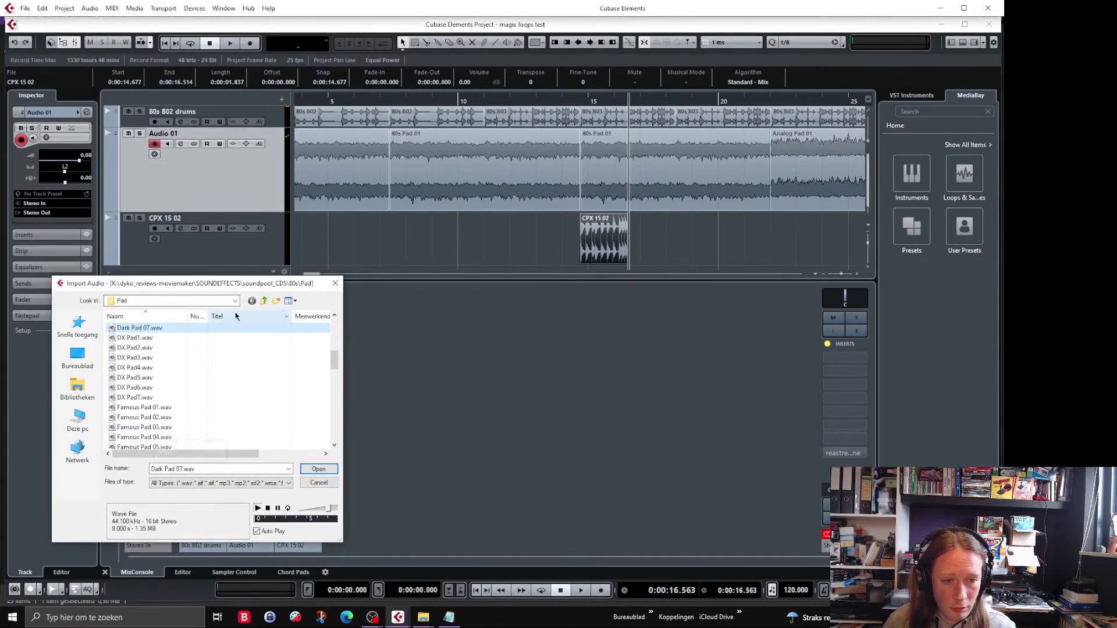
{"action": "left_click", "coordinate": [264, 301]}
{"action": "double_click", "coordinate": [143, 378]}
Preview Keys loops including Anne 02 and CPX 15 07, and place CPX 15 07 at 0:16.563 directly after CPX 15 02.
{"action": "left_click", "coordinate": [152, 418]}
{"action": "scroll", "coordinate": [150, 421], "scroll_direction": "down", "scroll_amount": 3}
{"action": "scroll", "coordinate": [150, 424], "scroll_direction": "down", "scroll_amount": 3}
{"action": "left_click", "coordinate": [149, 426]}
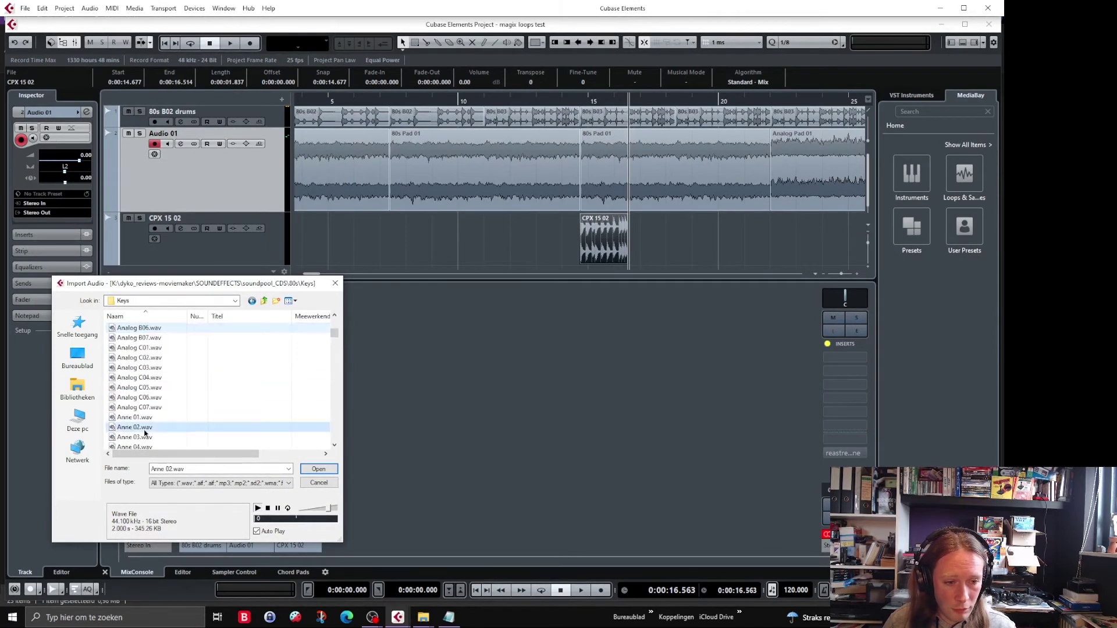
{"action": "scroll", "coordinate": [147, 430], "scroll_direction": "down", "scroll_amount": 3}
{"action": "scroll", "coordinate": [145, 432], "scroll_direction": "down", "scroll_amount": 6}
{"action": "left_click", "coordinate": [145, 428]}
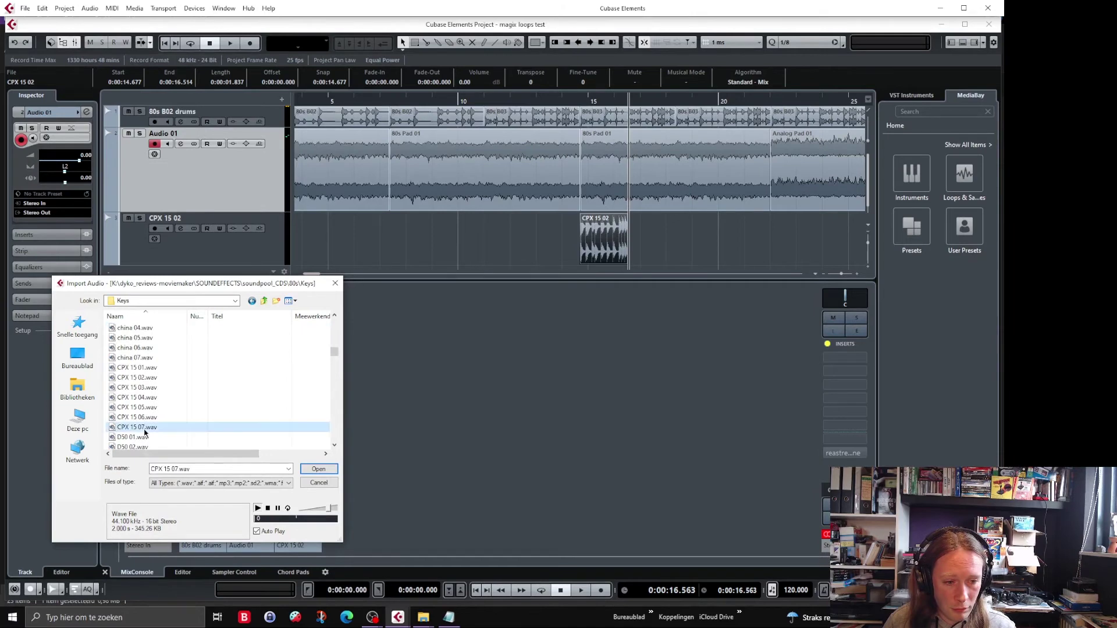
{"action": "left_click_drag", "start_coordinate": [109, 431], "coordinate": [635, 240]}
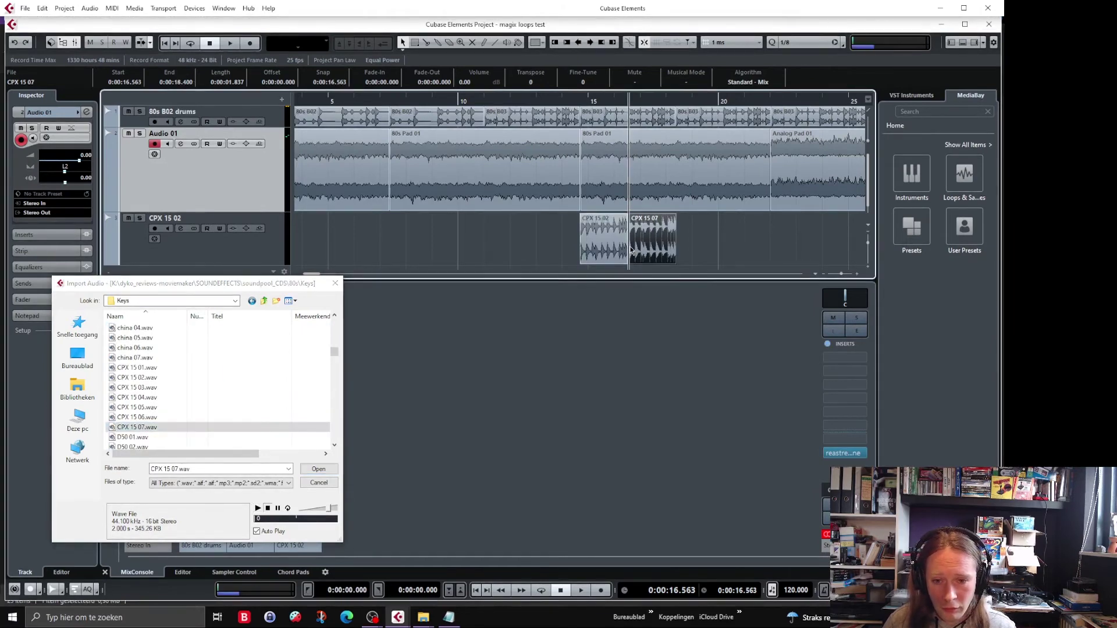
Preview the Keys loops D50 01, D50 06, Dancer 01 and Dancer 05.
{"action": "left_click", "coordinate": [137, 437]}
{"action": "scroll", "coordinate": [142, 430], "scroll_direction": "down", "scroll_amount": 2}
{"action": "left_click", "coordinate": [146, 428]}
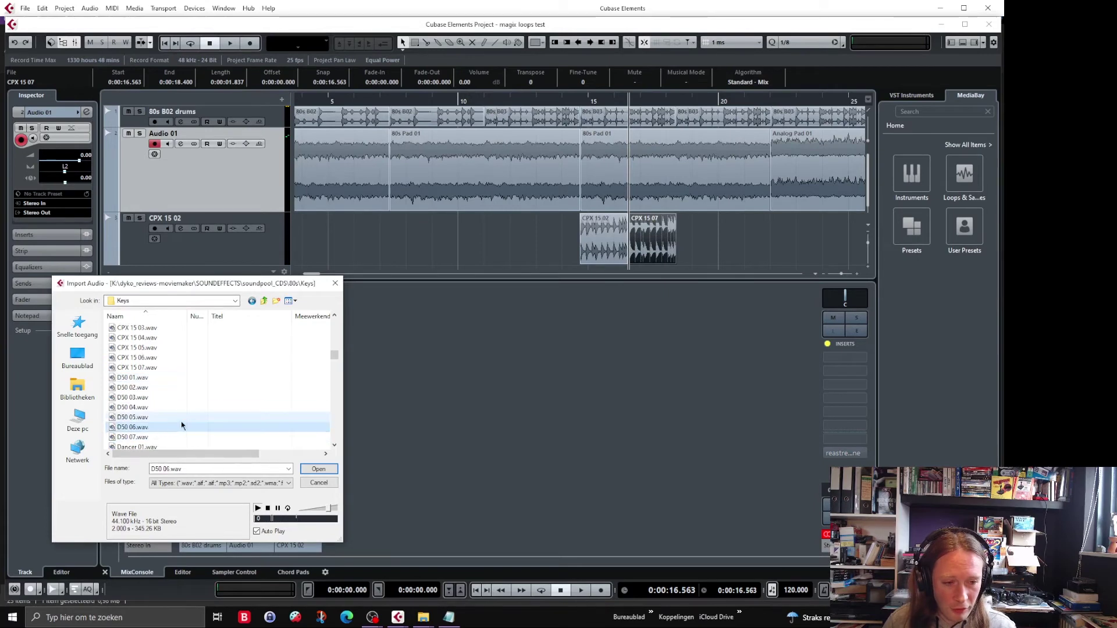
{"action": "scroll", "coordinate": [137, 407], "scroll_direction": "down", "scroll_amount": 2}
{"action": "left_click", "coordinate": [132, 390]}
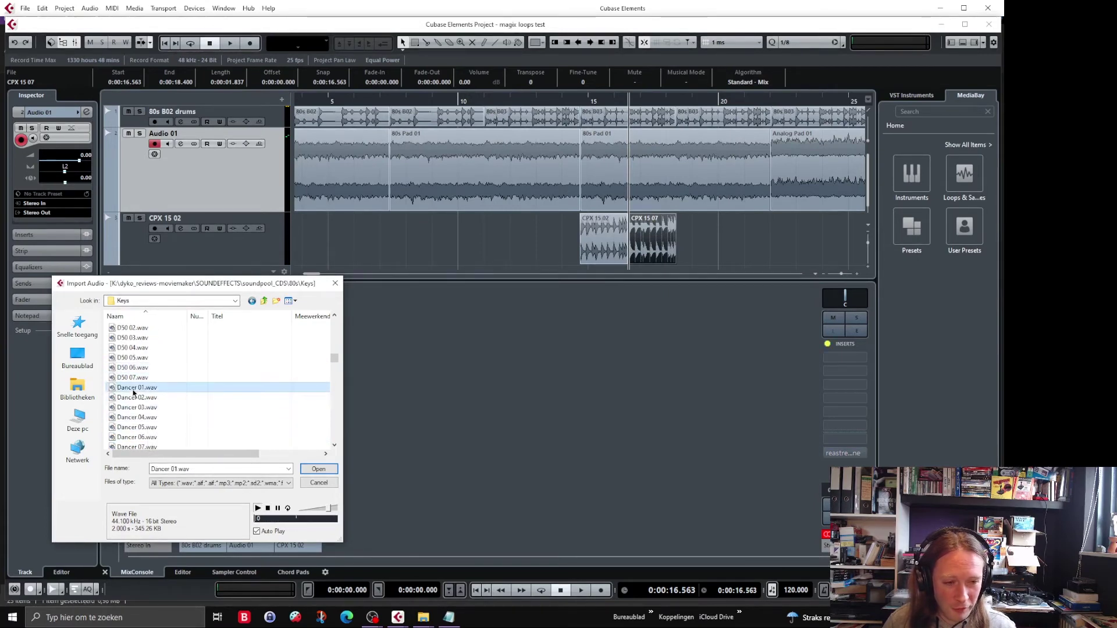
{"action": "left_click", "coordinate": [138, 429]}
Preview further Keys loops, including Fav 03, Fill 01, Fill 04 and Fill 07.
{"action": "scroll", "coordinate": [164, 430], "scroll_direction": "down", "scroll_amount": 3}
{"action": "left_click", "coordinate": [164, 430]}
{"action": "scroll", "coordinate": [163, 430], "scroll_direction": "down", "scroll_amount": 3}
{"action": "left_click", "coordinate": [163, 428]}
{"action": "scroll", "coordinate": [166, 422], "scroll_direction": "down", "scroll_amount": 3}
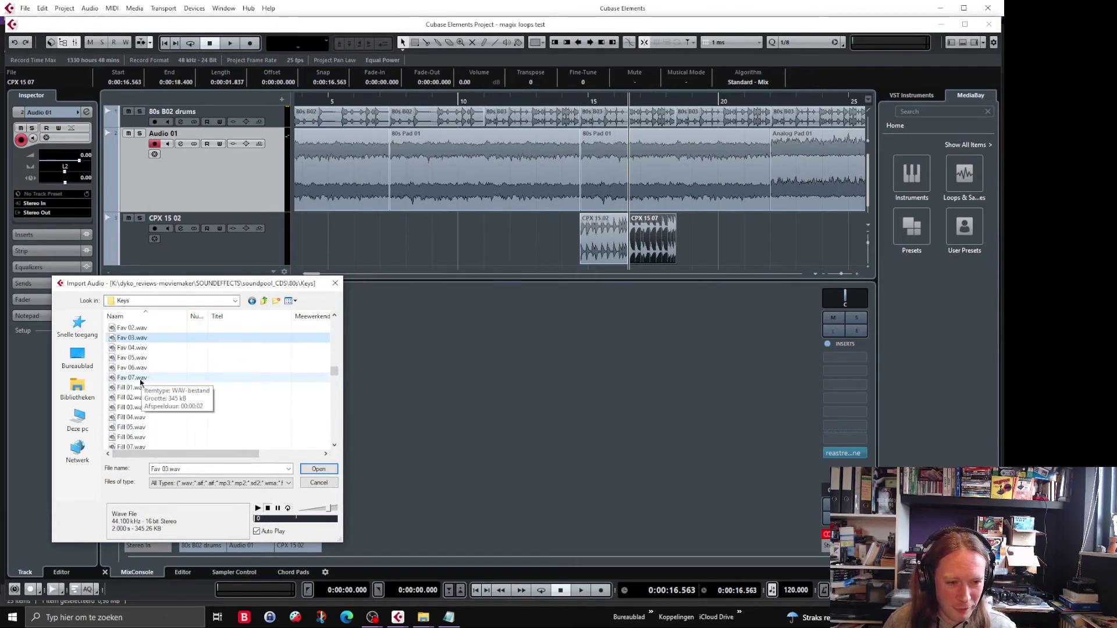
{"action": "left_click", "coordinate": [132, 387]}
{"action": "left_click", "coordinate": [135, 418]}
{"action": "left_click", "coordinate": [132, 446]}
Return to the Alp B01 loop, preview it, and place it at 0:18.392 directly after CPX 15 07.
{"action": "scroll", "coordinate": [179, 389], "scroll_direction": "up", "scroll_amount": 2}
{"action": "scroll", "coordinate": [179, 390], "scroll_direction": "up", "scroll_amount": 8}
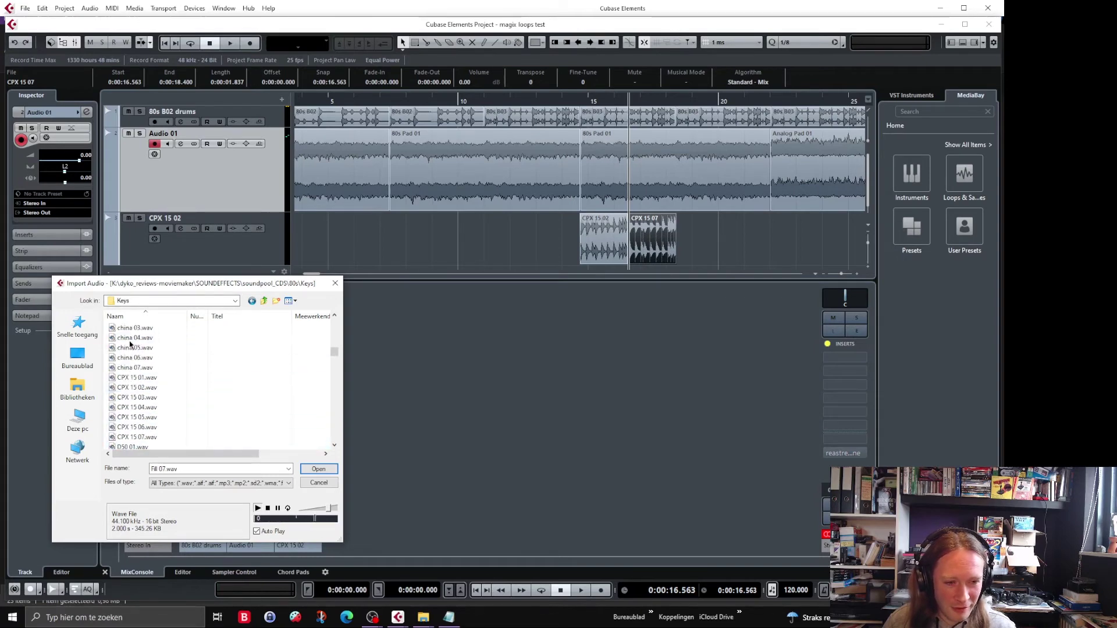
{"action": "scroll", "coordinate": [130, 343], "scroll_direction": "up", "scroll_amount": 4}
{"action": "left_click", "coordinate": [130, 329]}
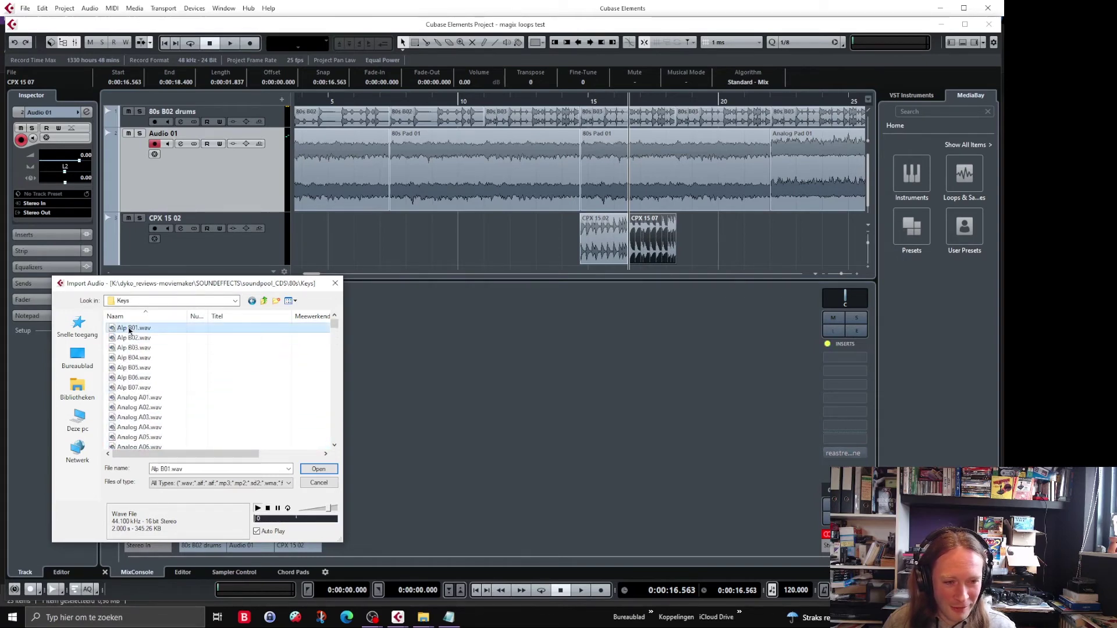
{"action": "left_click_drag", "start_coordinate": [112, 332], "coordinate": [669, 244]}
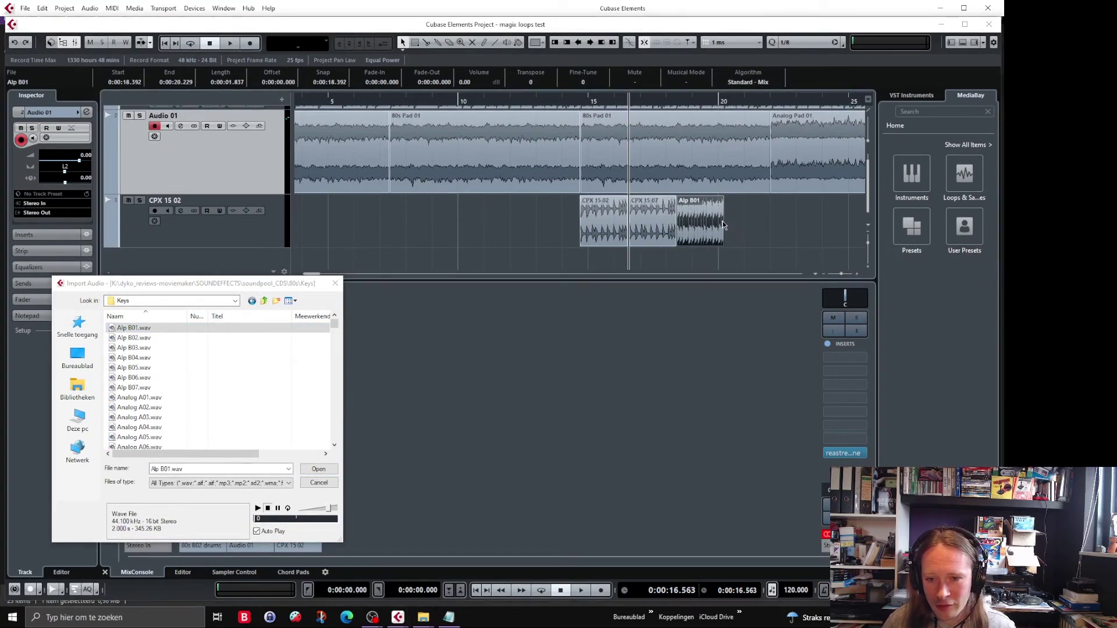
{"action": "left_click", "coordinate": [318, 469]}
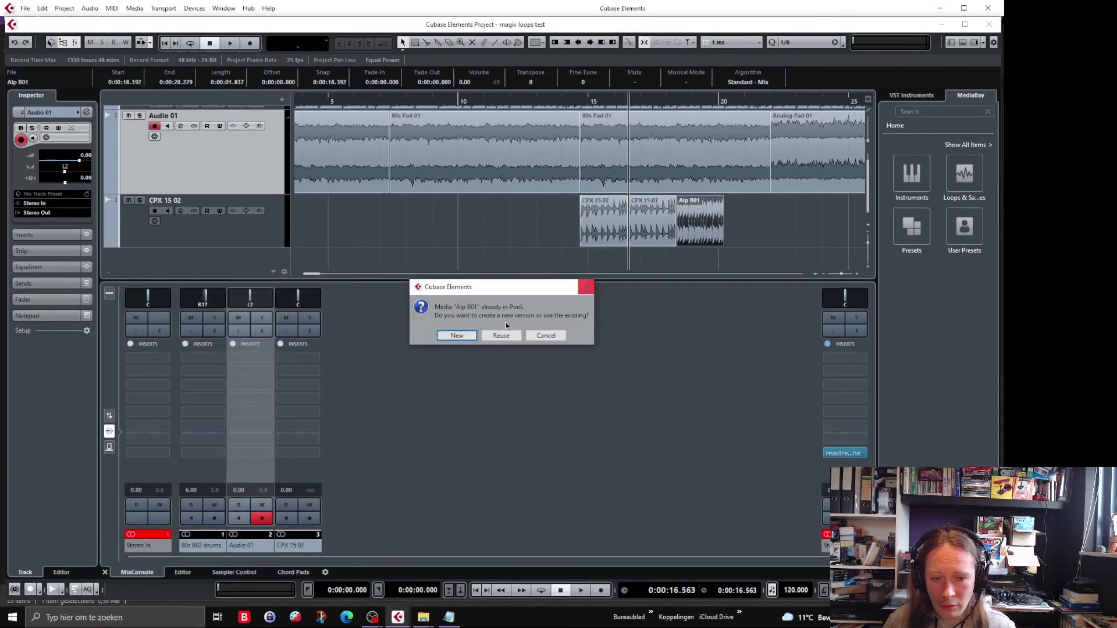
{"action": "left_click", "coordinate": [490, 337]}
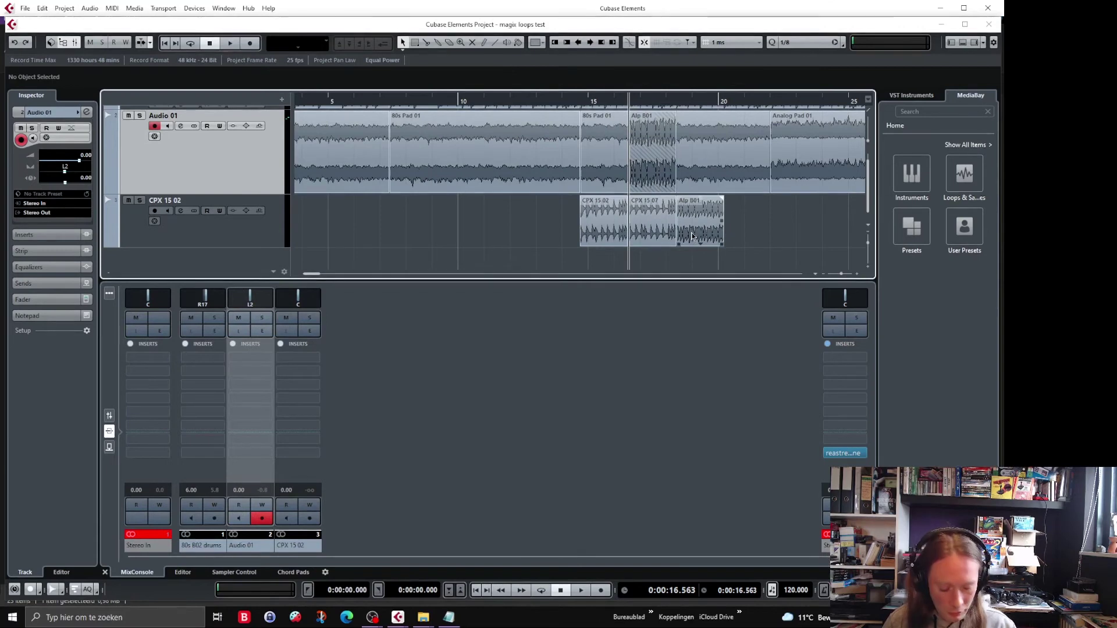
{"action": "left_click", "coordinate": [647, 134]}
{"action": "key", "text": "Delete"}
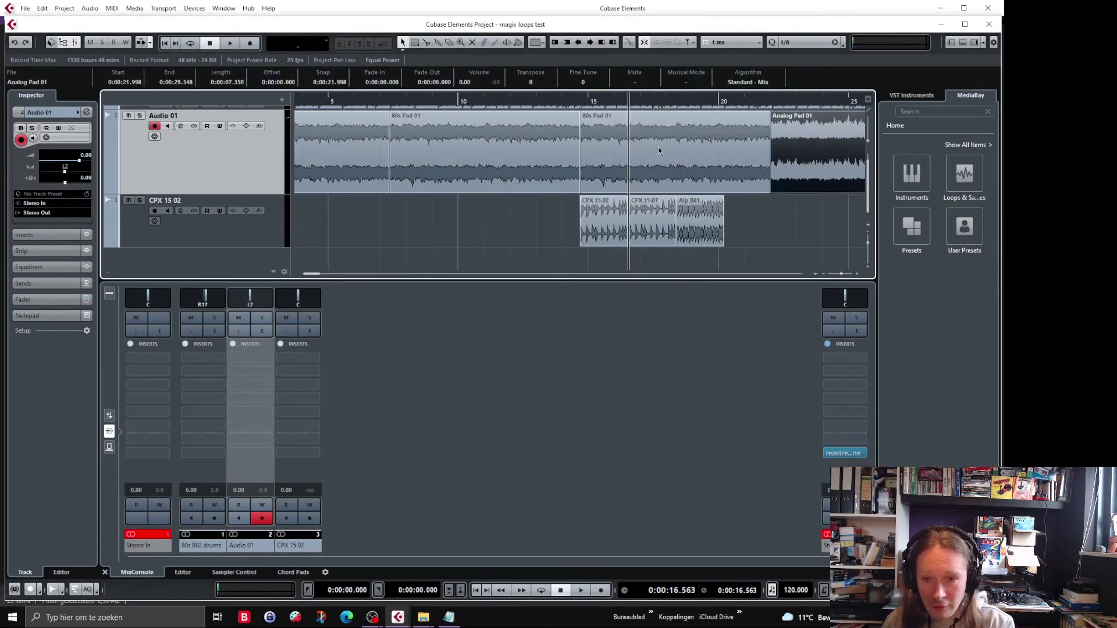
Repeat the Alp B01 loop five times up to about 0:29 and play the arrangement from the start to about 0:22.5.
{"action": "left_click_drag", "start_coordinate": [723, 229], "coordinate": [798, 219]}
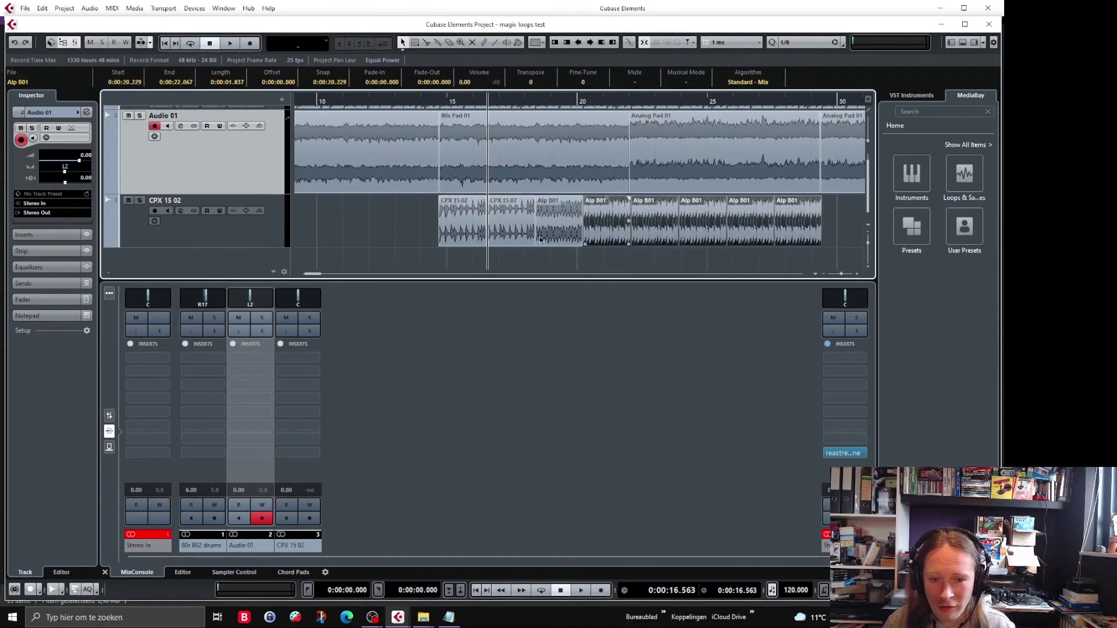
{"action": "key", "text": "Home"}
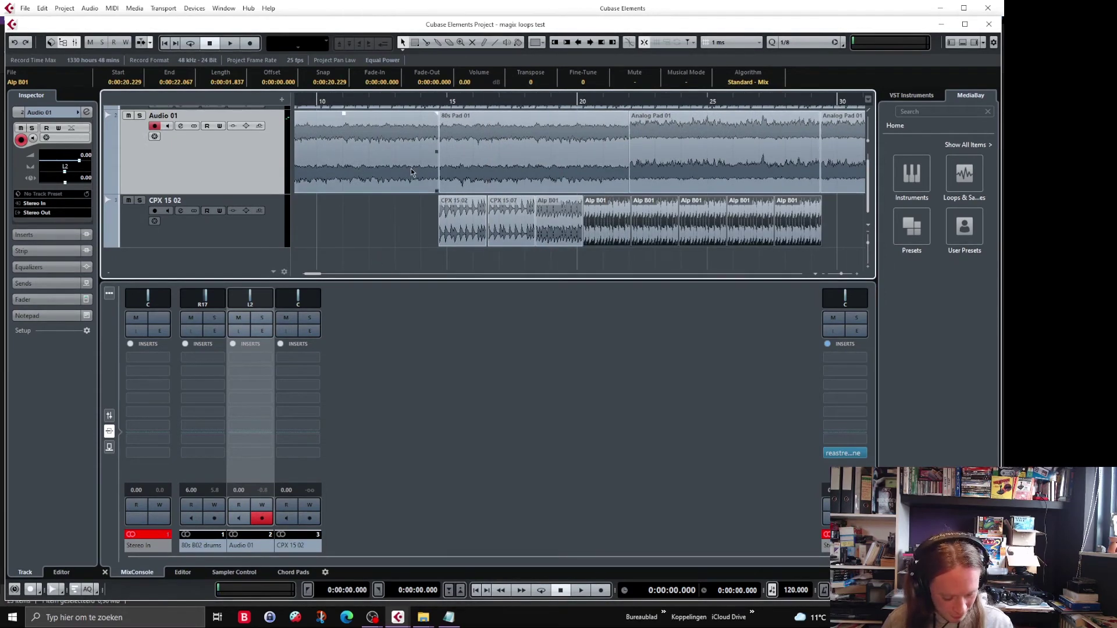
{"action": "key", "text": "space"}
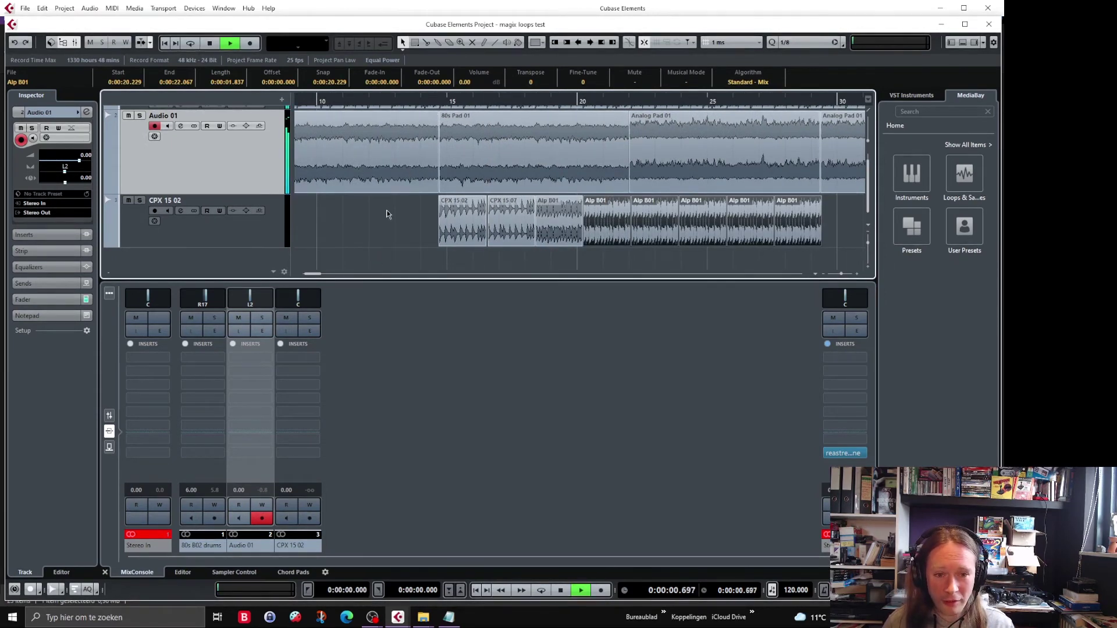
{"action": "left_click_drag", "start_coordinate": [841, 273], "coordinate": [839, 273]}
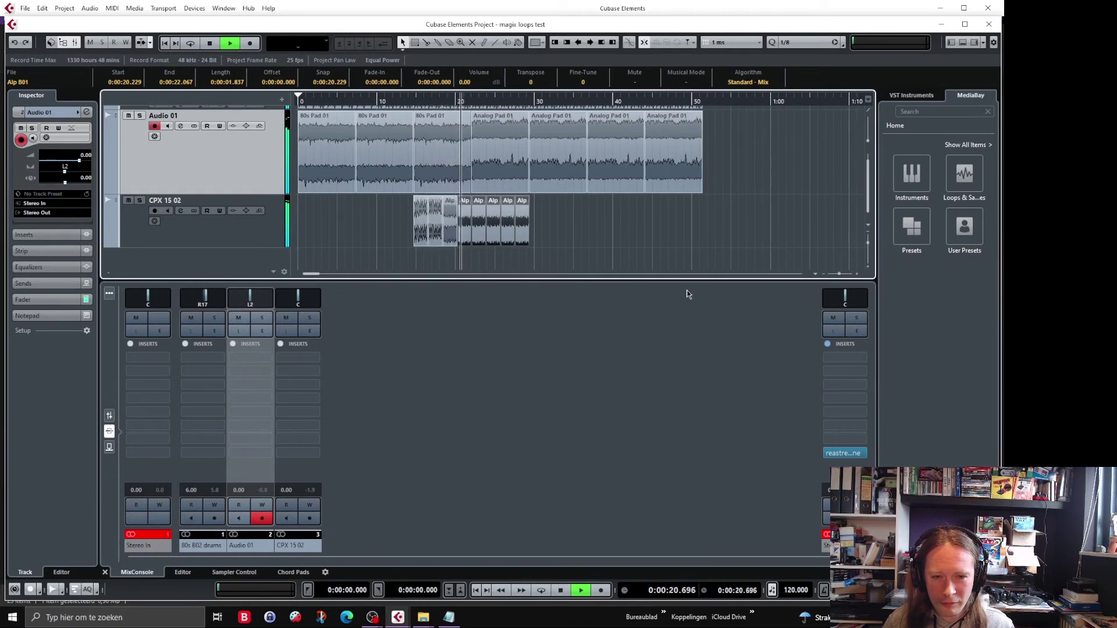
{"action": "key", "text": "space"}
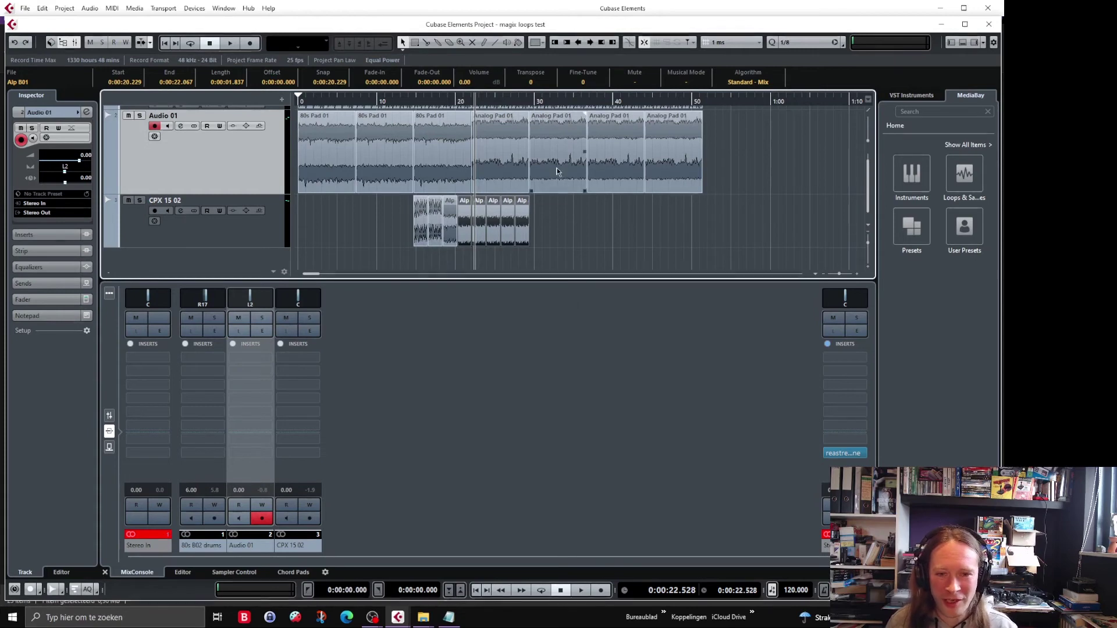
Delete the CPX 15 02 and CPX 15 07 loops and the first two Alp B01 loops from the keys track.
{"action": "left_click", "coordinate": [449, 228]}
{"action": "key", "text": "Delete"}
{"action": "left_click", "coordinate": [434, 228]}
{"action": "key", "text": "Delete"}
{"action": "left_click", "coordinate": [427, 230]}
{"action": "key", "text": "Delete"}
{"action": "left_click", "coordinate": [457, 231]}
{"action": "key", "text": "Delete"}
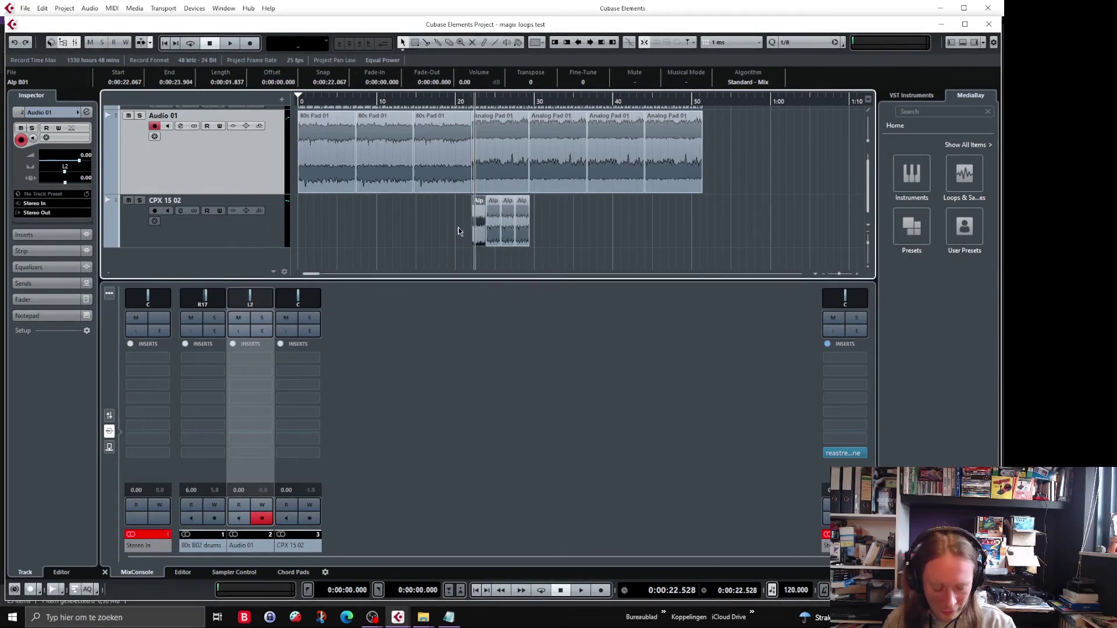
Play briefly from 0:22.528 and delete the four remaining Alp B01 loops from the keys track.
{"action": "key", "text": "space"}
{"action": "key", "text": "space"}
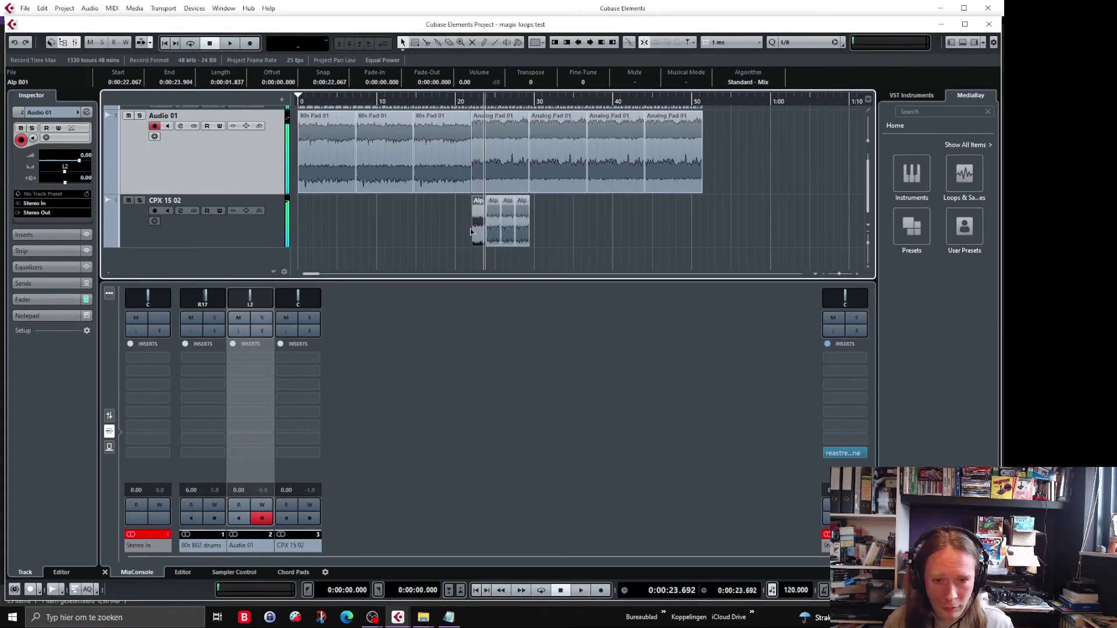
{"action": "key", "text": "Delete"}
{"action": "left_click", "coordinate": [508, 229]}
{"action": "key", "text": "Delete"}
{"action": "left_click", "coordinate": [522, 230]}
{"action": "key", "text": "Delete"}
{"action": "left_click", "coordinate": [497, 231]}
{"action": "key", "text": "Delete"}
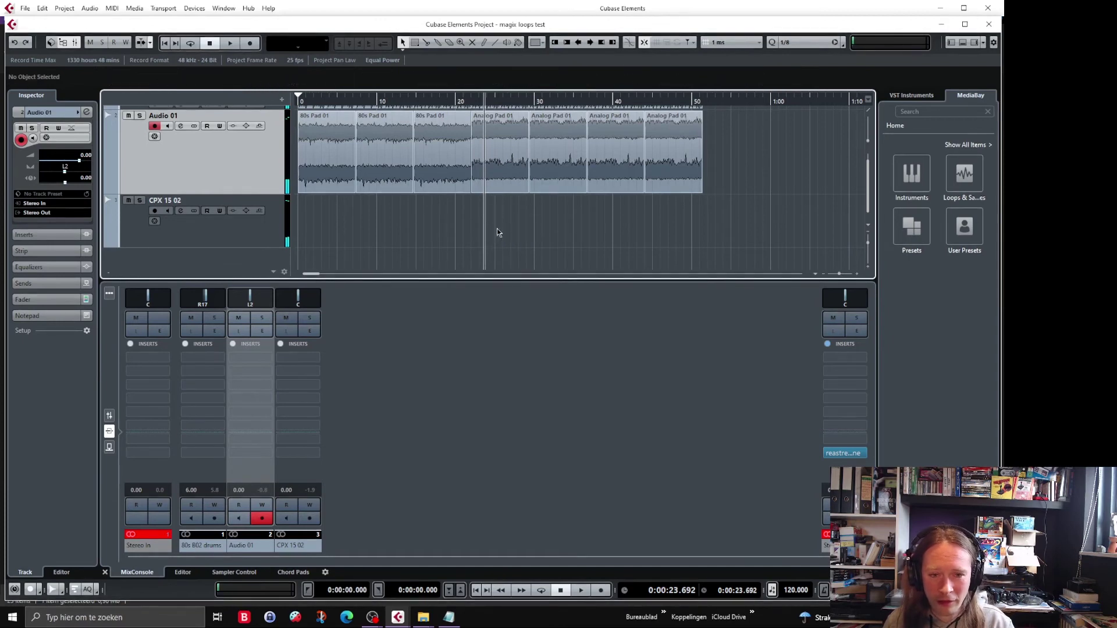
Place the CPX 15 02 loop from the Pool at the start of the keys track and listen to it with the pad.
{"action": "key", "text": "ctrl+p"}
{"action": "left_click_drag", "start_coordinate": [684, 320], "coordinate": [299, 230]}
{"action": "key", "text": "space"}
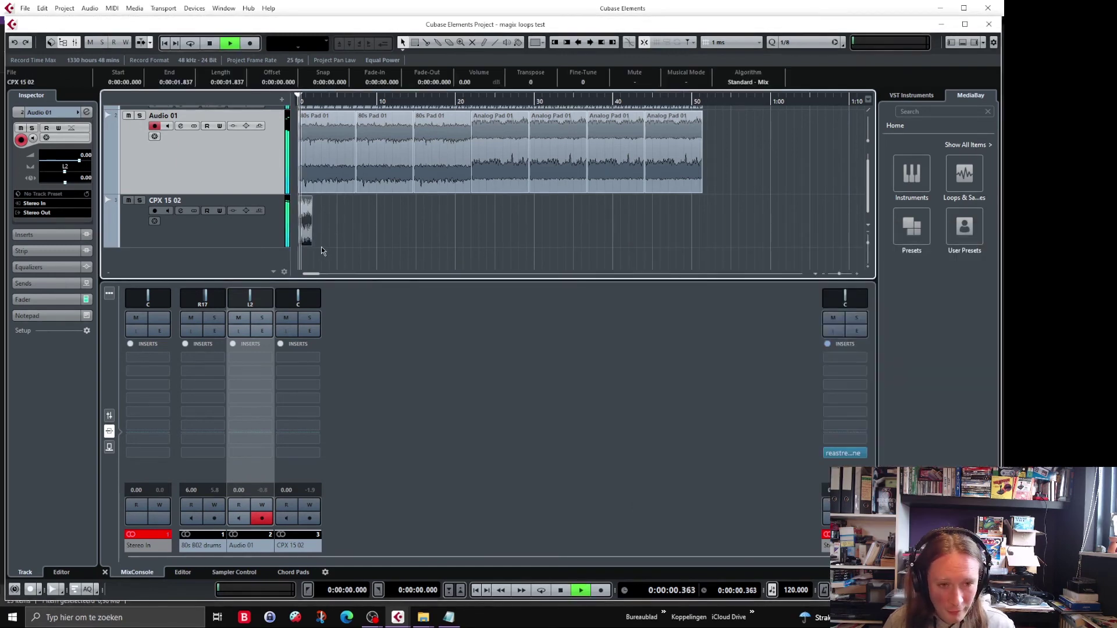
{"action": "key", "text": "space"}
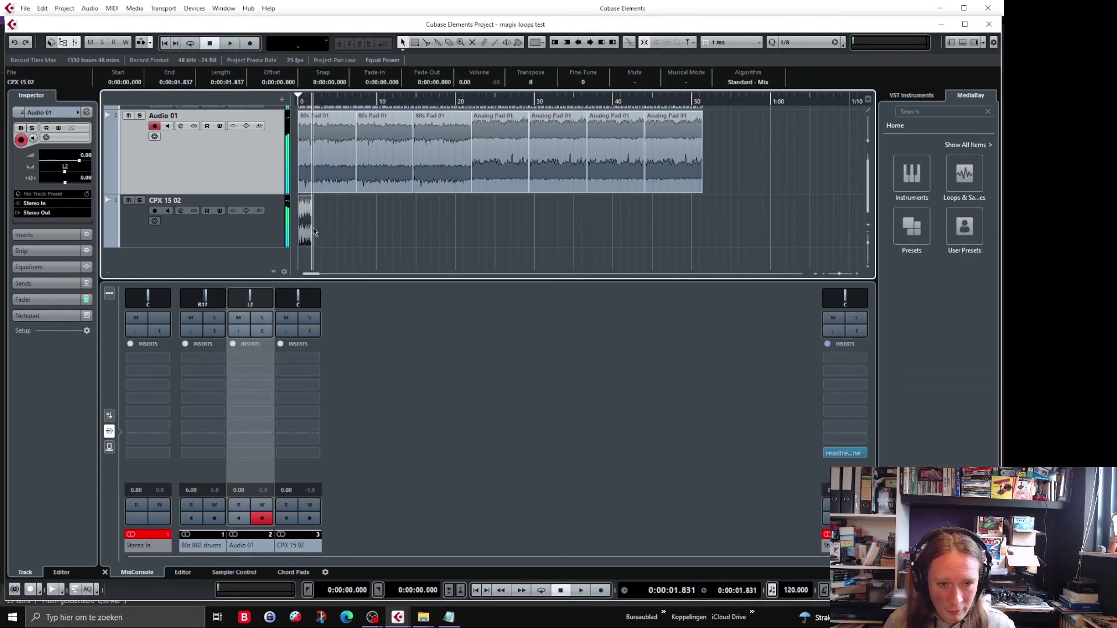
Repeat the CPX 15 02 loop seven times up to about 0:14.7 and play the arrangement from the start.
{"action": "left_click_drag", "start_coordinate": [311, 225], "coordinate": [402, 225]}
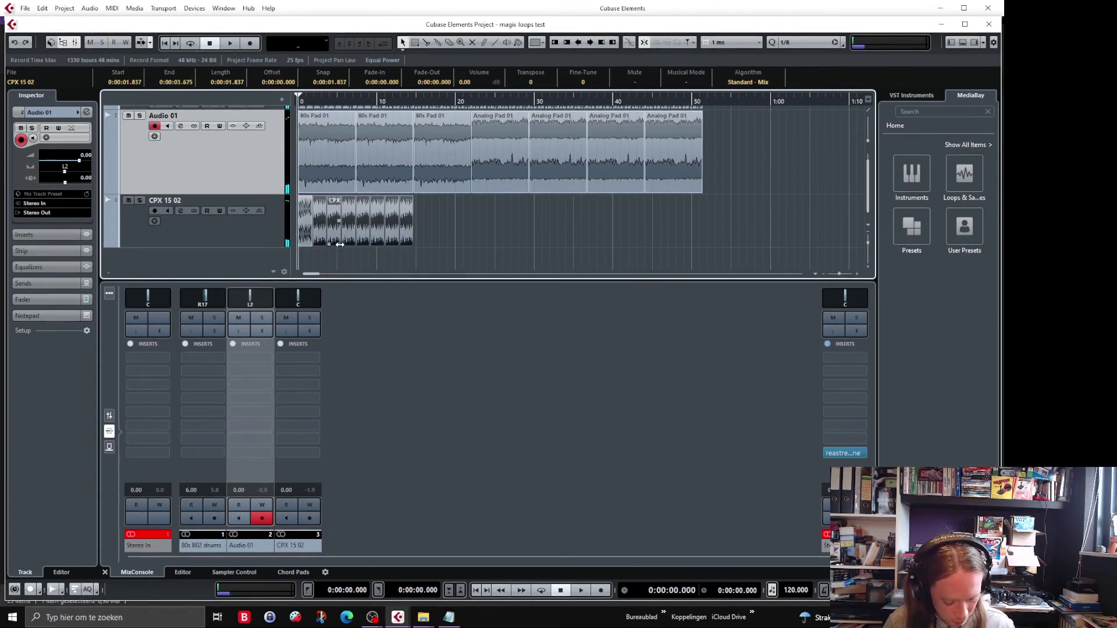
{"action": "key", "text": "space"}
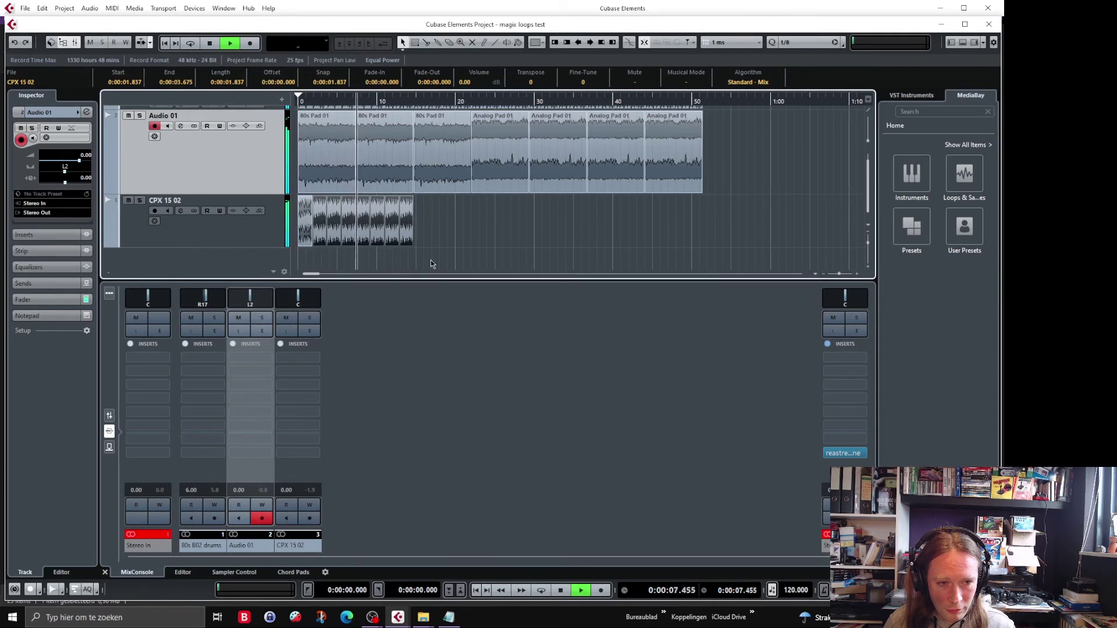
{"action": "key", "text": "space"}
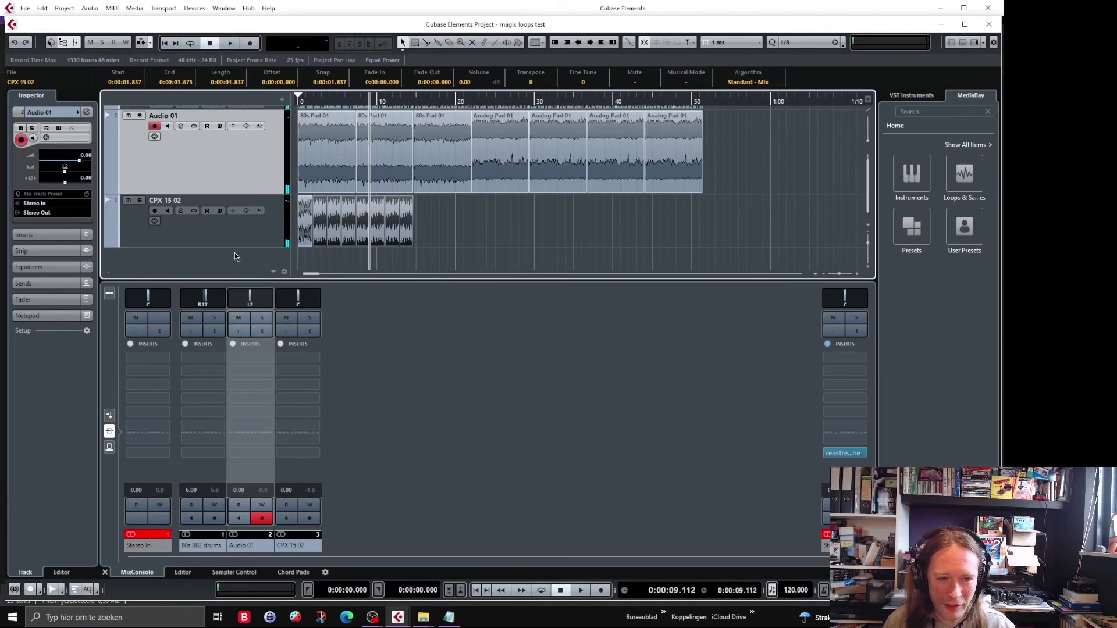
Start another audio file import and switch from the Keys folder to the Athmos folder of the 80s soundpool.
{"action": "left_click", "coordinate": [25, 8]}
{"action": "mouse_move", "coordinate": [127, 138]}
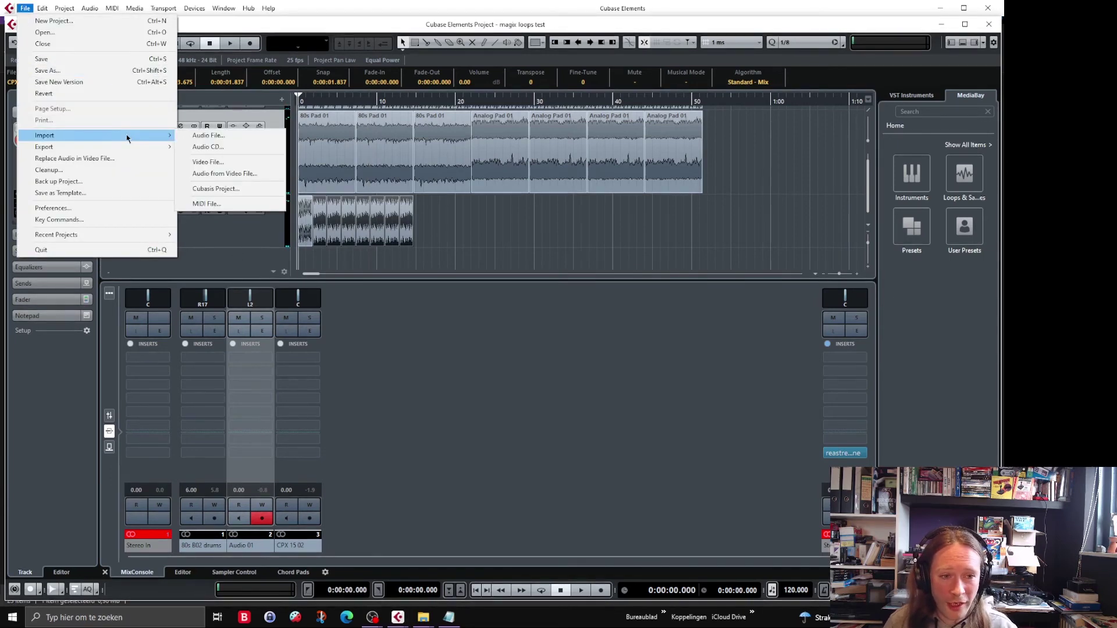
{"action": "left_click", "coordinate": [236, 136]}
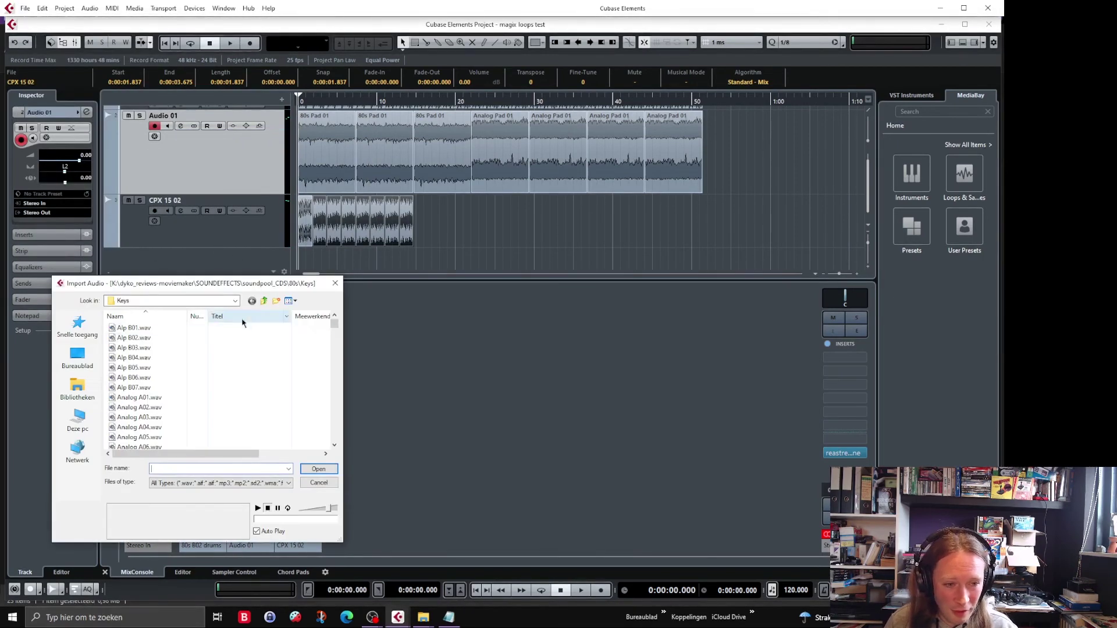
{"action": "left_click", "coordinate": [264, 301]}
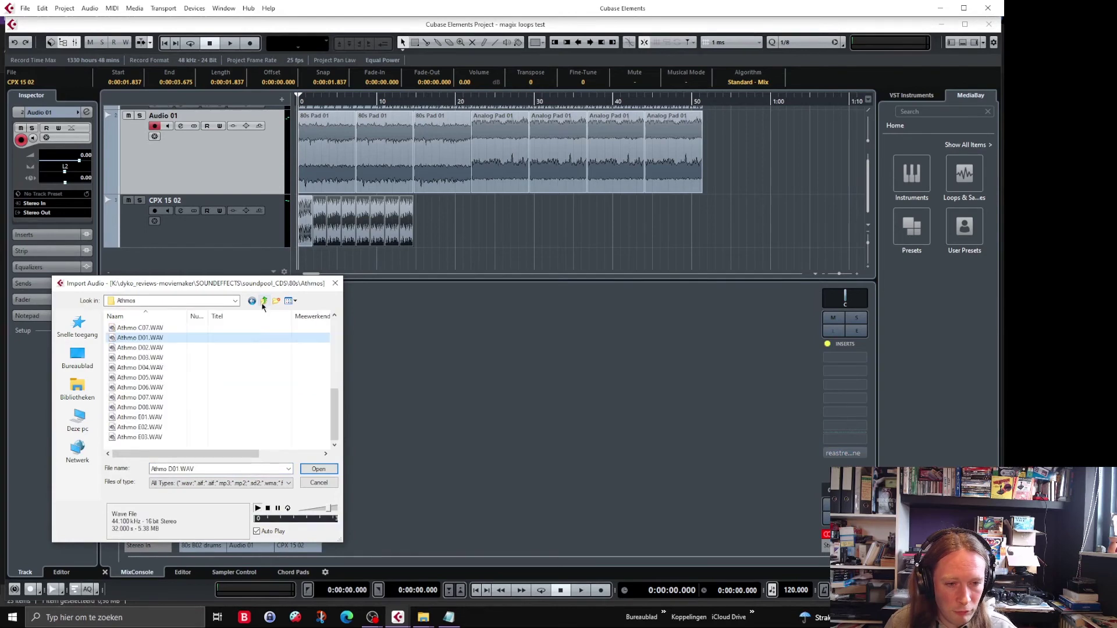
Switch to the Bass folder of the 80s soundpool and audition several of the ACC and Analog bass loops.
{"action": "left_click", "coordinate": [263, 301]}
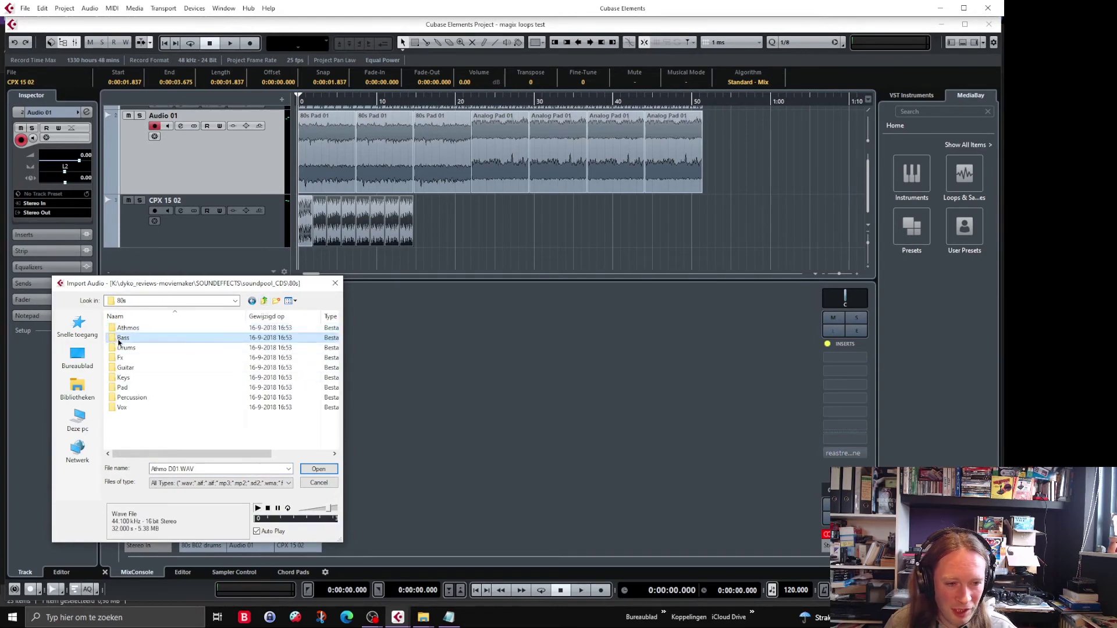
{"action": "double_click", "coordinate": [121, 338]}
{"action": "left_click", "coordinate": [130, 339]}
{"action": "left_click", "coordinate": [124, 359]}
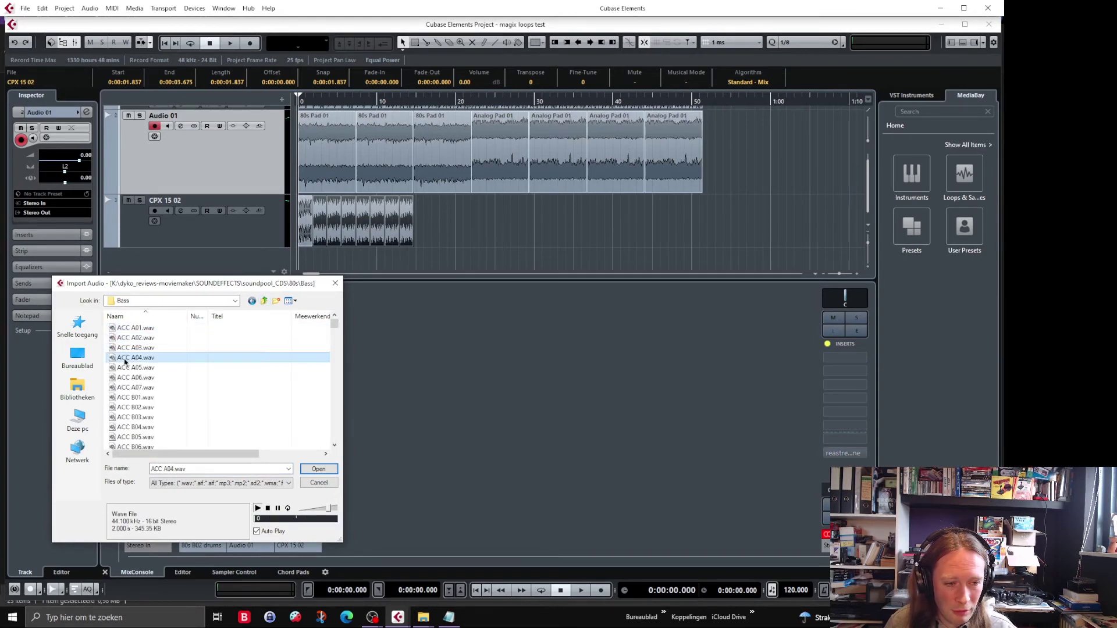
{"action": "left_click", "coordinate": [127, 377]}
{"action": "left_click", "coordinate": [128, 405]}
{"action": "scroll", "coordinate": [128, 404], "scroll_direction": "down", "scroll_amount": 3}
{"action": "left_click", "coordinate": [128, 400]}
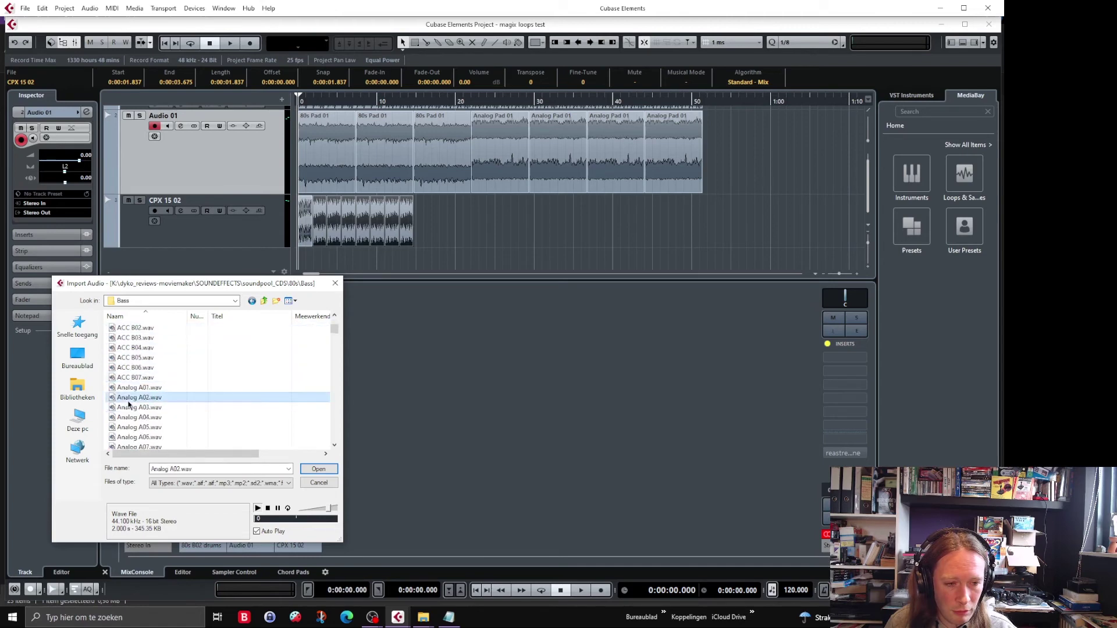
{"action": "left_click", "coordinate": [131, 417]}
{"action": "scroll", "coordinate": [131, 417], "scroll_direction": "down", "scroll_amount": 3}
{"action": "left_click", "coordinate": [130, 417]}
Import the Electronic 01 bass loop onto its own track at the project start and repeat it up to about 0:14.7.
{"action": "scroll", "coordinate": [128, 407], "scroll_direction": "down", "scroll_amount": 7}
{"action": "left_click", "coordinate": [109, 359]}
{"action": "left_click_drag", "start_coordinate": [109, 359], "coordinate": [300, 261]}
{"action": "left_click", "coordinate": [335, 283]}
{"action": "left_click", "coordinate": [306, 267]}
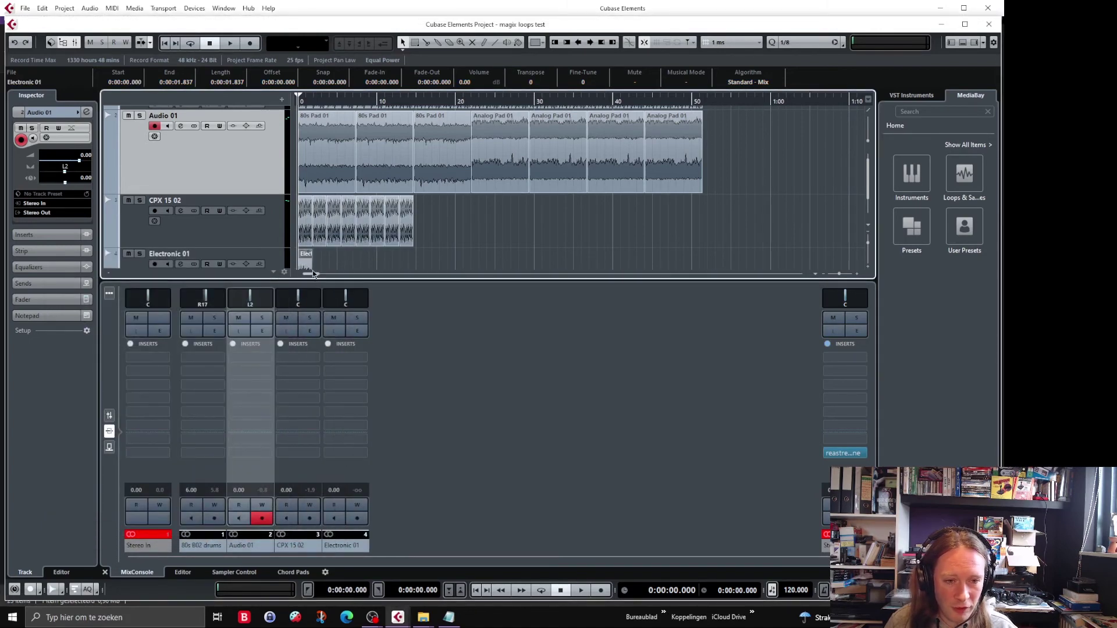
{"action": "scroll", "coordinate": [314, 272], "scroll_direction": "down", "scroll_amount": 2}
{"action": "left_click_drag", "start_coordinate": [311, 248], "coordinate": [409, 247]}
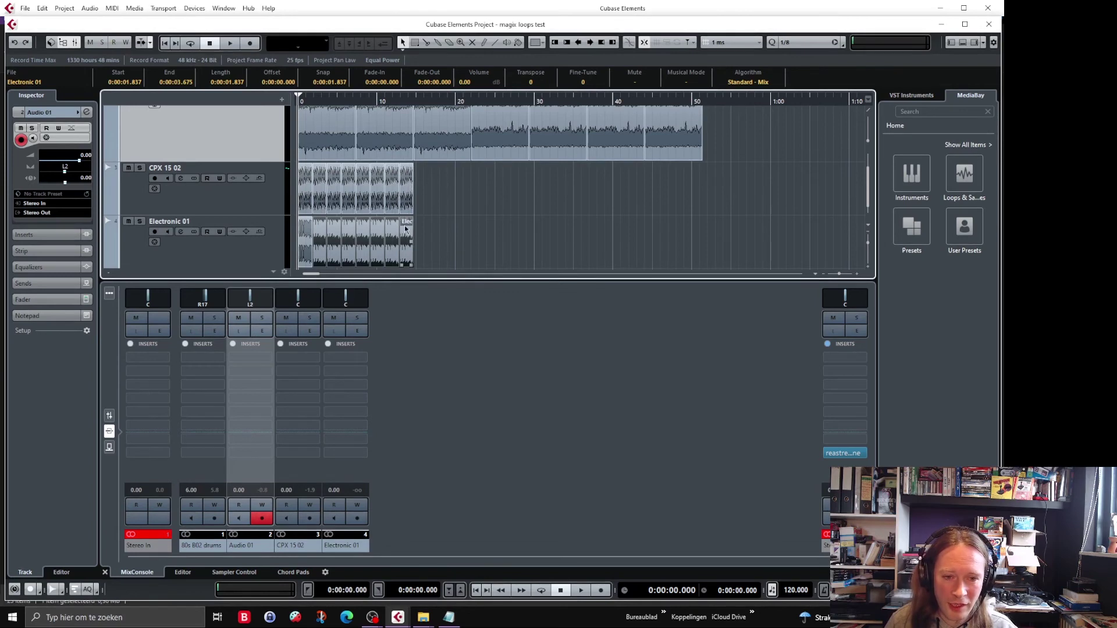
Examine closely how the loop ends on the drum, pad, keys and bass tracks line up around 0:14.7.
{"action": "scroll", "coordinate": [373, 237], "scroll_direction": "up", "scroll_amount": 2}
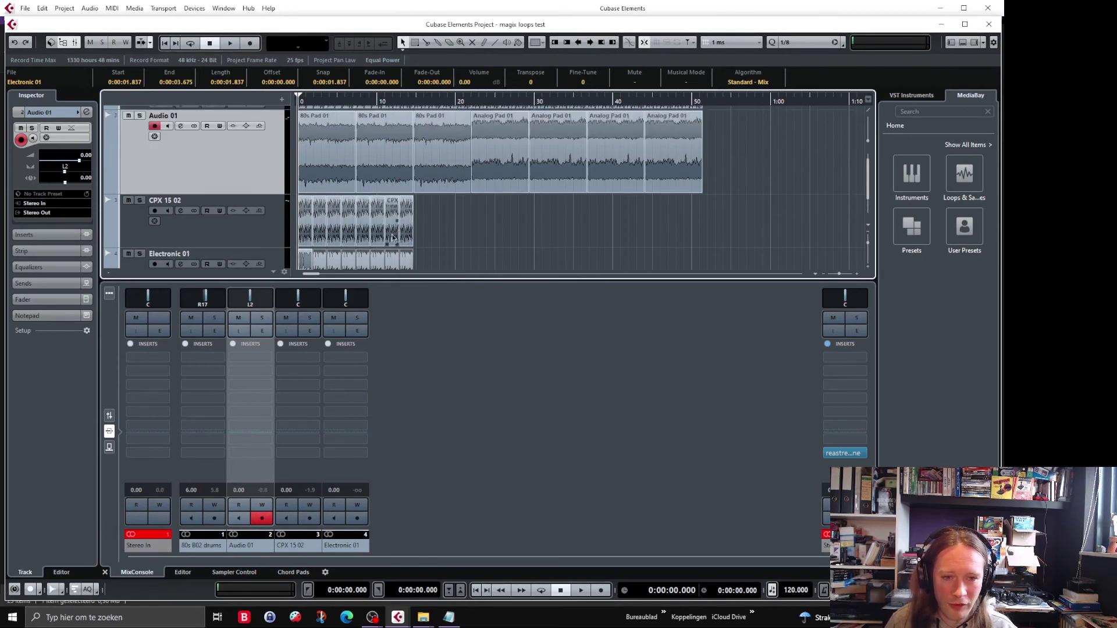
{"action": "left_click", "coordinate": [415, 97]}
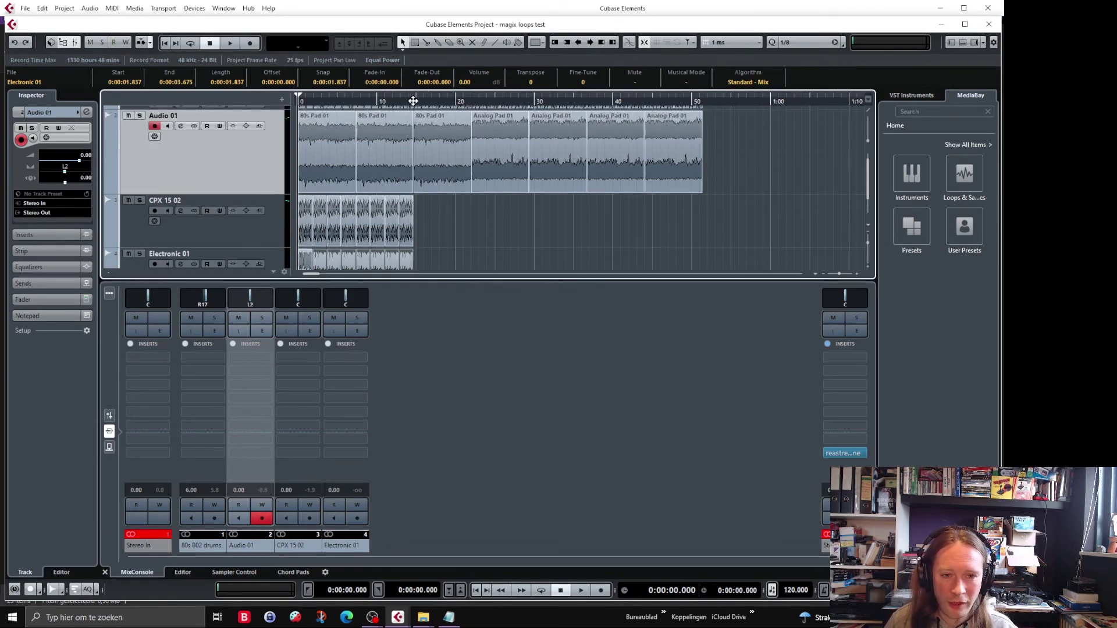
{"action": "left_click", "coordinate": [857, 275]}
{"action": "left_click", "coordinate": [858, 275]}
{"action": "left_click", "coordinate": [858, 275]}
{"action": "left_click", "coordinate": [858, 274]}
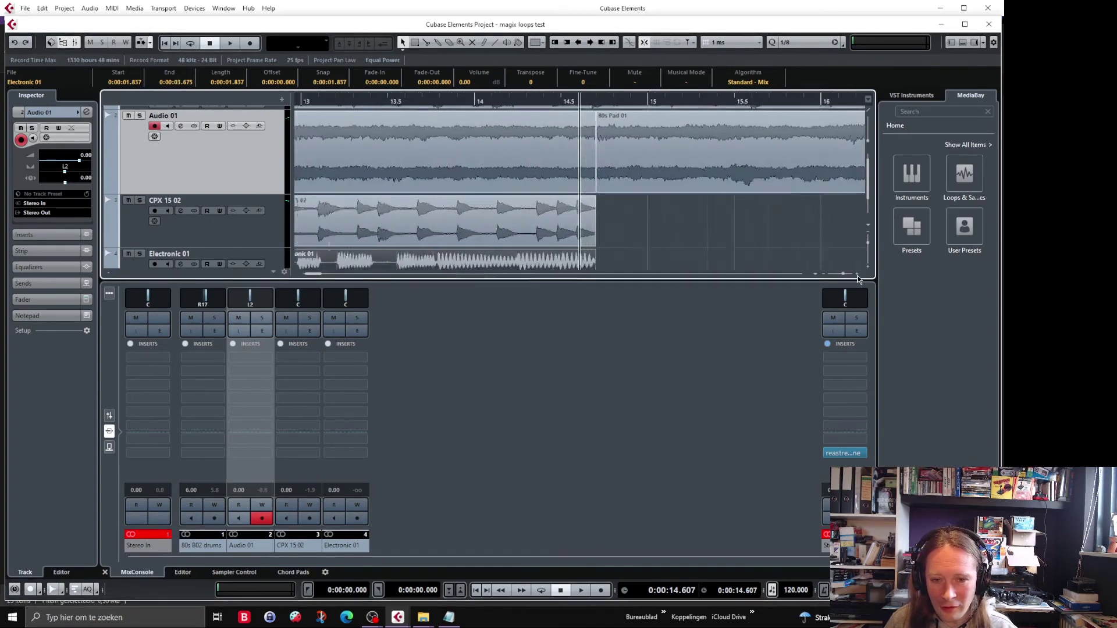
{"action": "left_click", "coordinate": [858, 275]}
{"action": "left_click", "coordinate": [857, 274]}
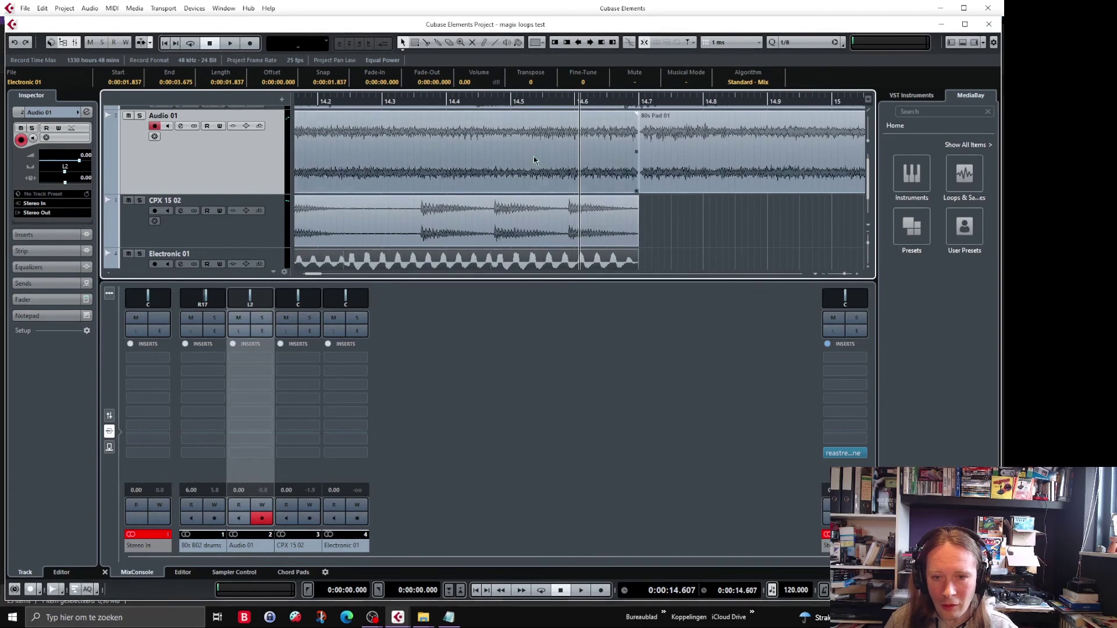
{"action": "scroll", "coordinate": [497, 150], "scroll_direction": "up", "scroll_amount": 1}
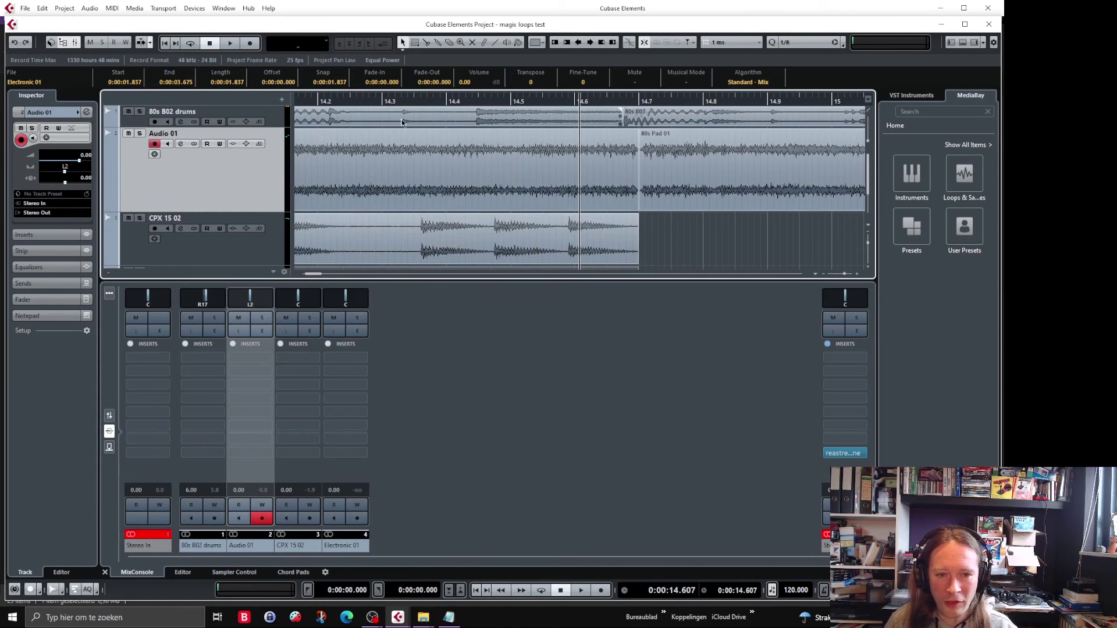
{"action": "scroll", "coordinate": [470, 183], "scroll_direction": "down", "scroll_amount": 2}
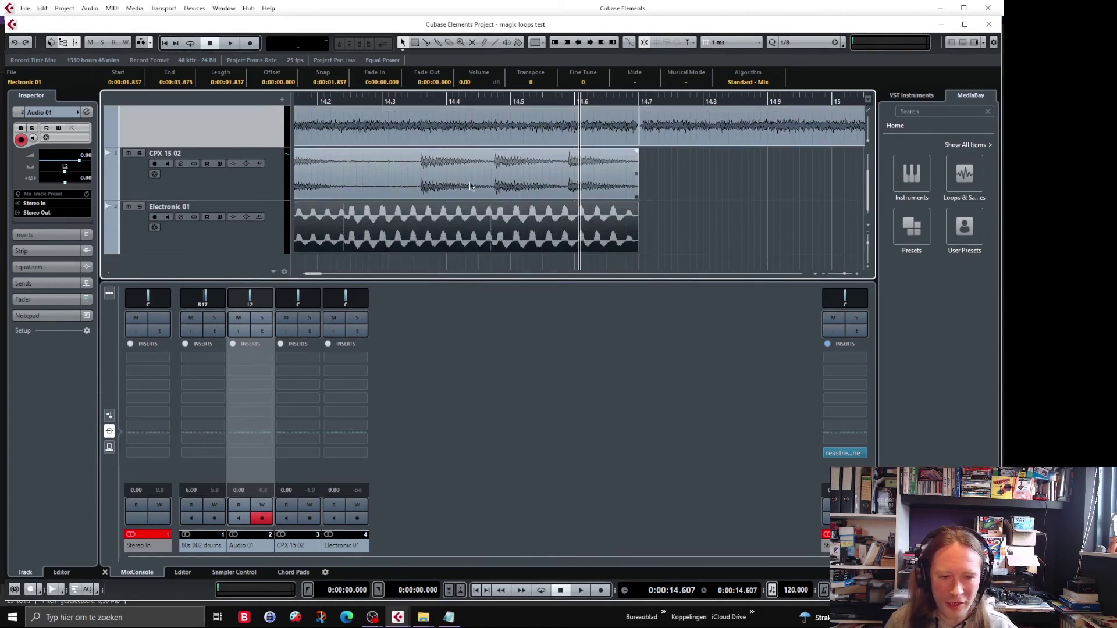
Play the arrangement from the start for about ten seconds to hear the bass loop with the other tracks.
{"action": "key", "text": "Home"}
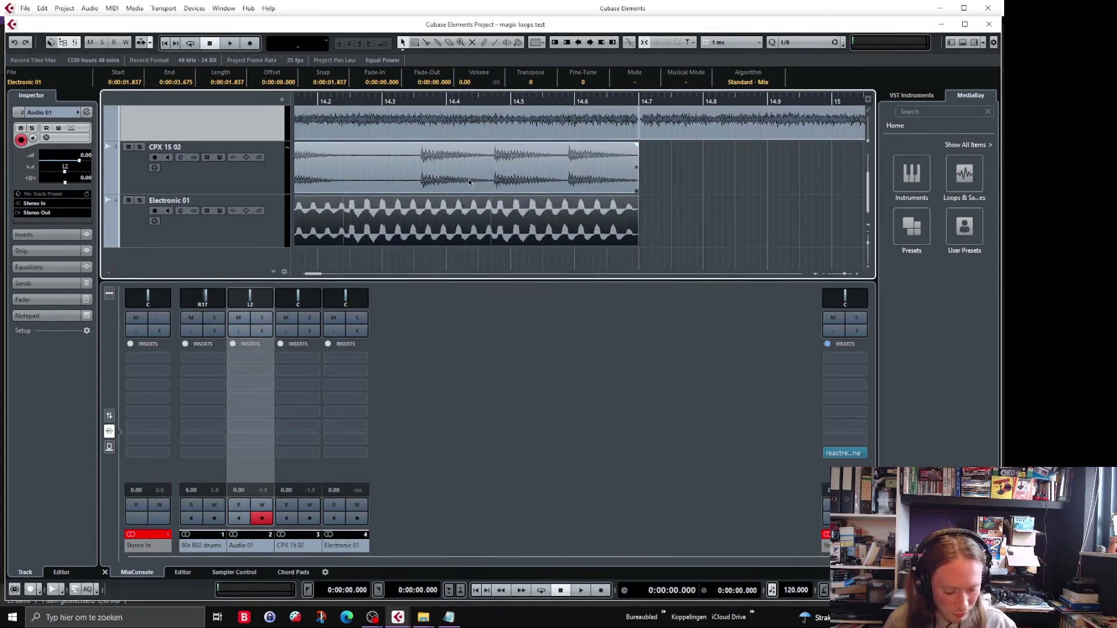
{"action": "key", "text": "space"}
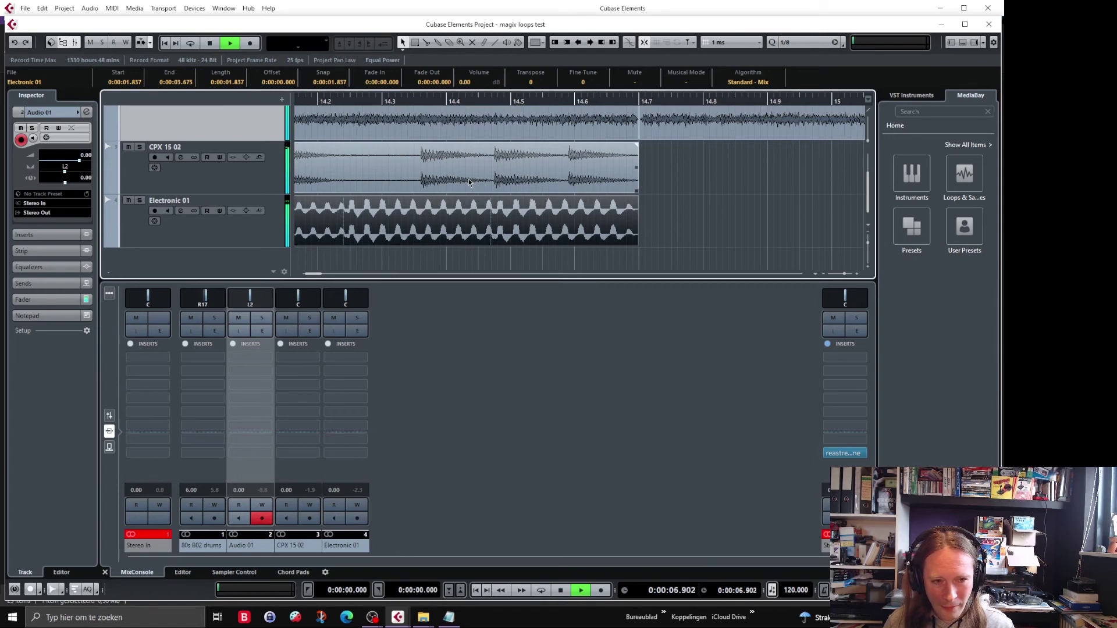
{"action": "scroll", "coordinate": [469, 181], "scroll_direction": "up", "scroll_amount": 1}
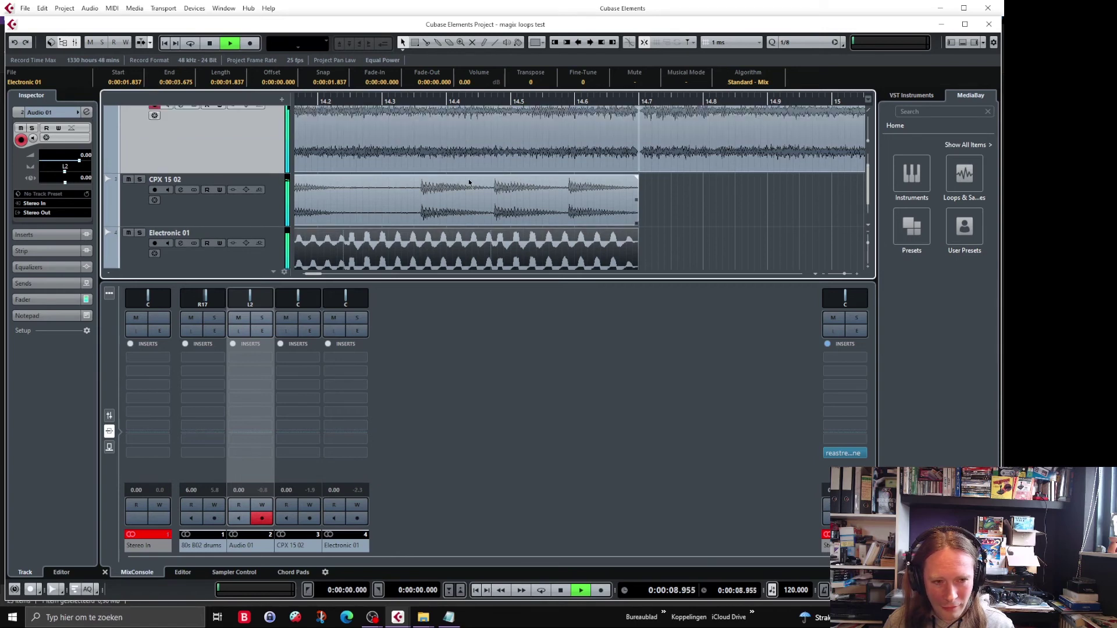
{"action": "key", "text": "space"}
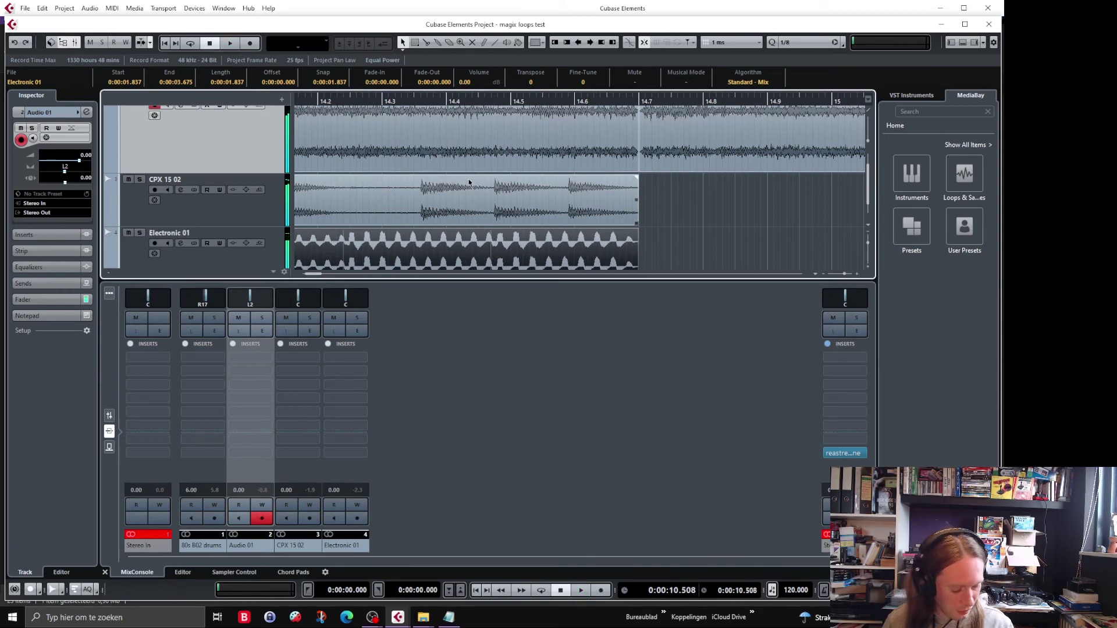